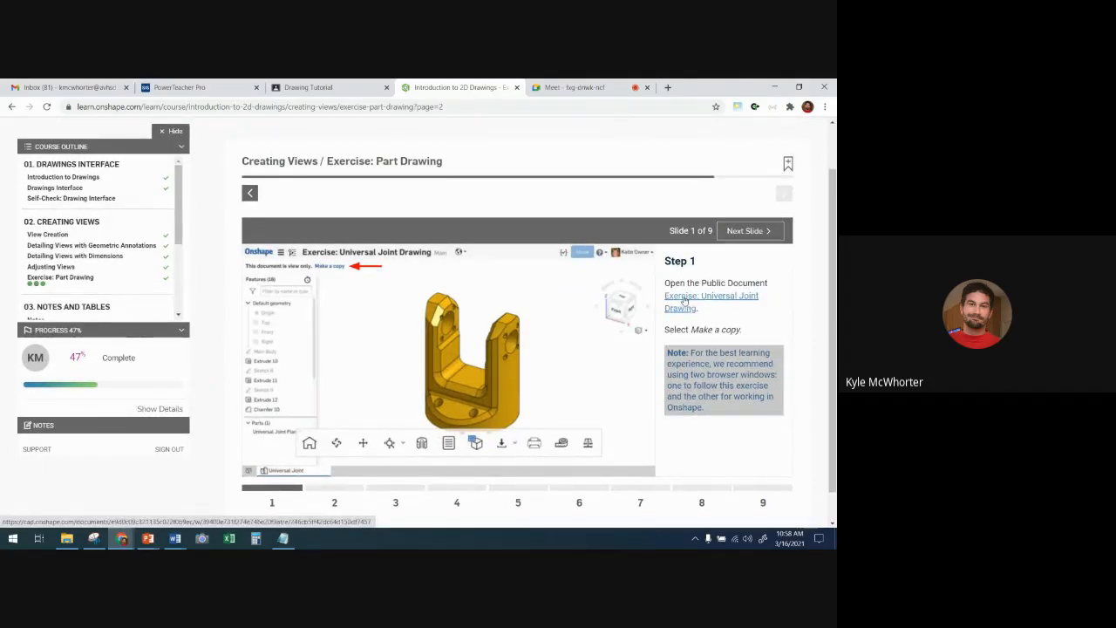
- Open the public Exercise: Universal Joint Drawing document and copy its workspace to a new document named "Exercise: Universal Joint Drawing - Copy"
left_click(685, 299)
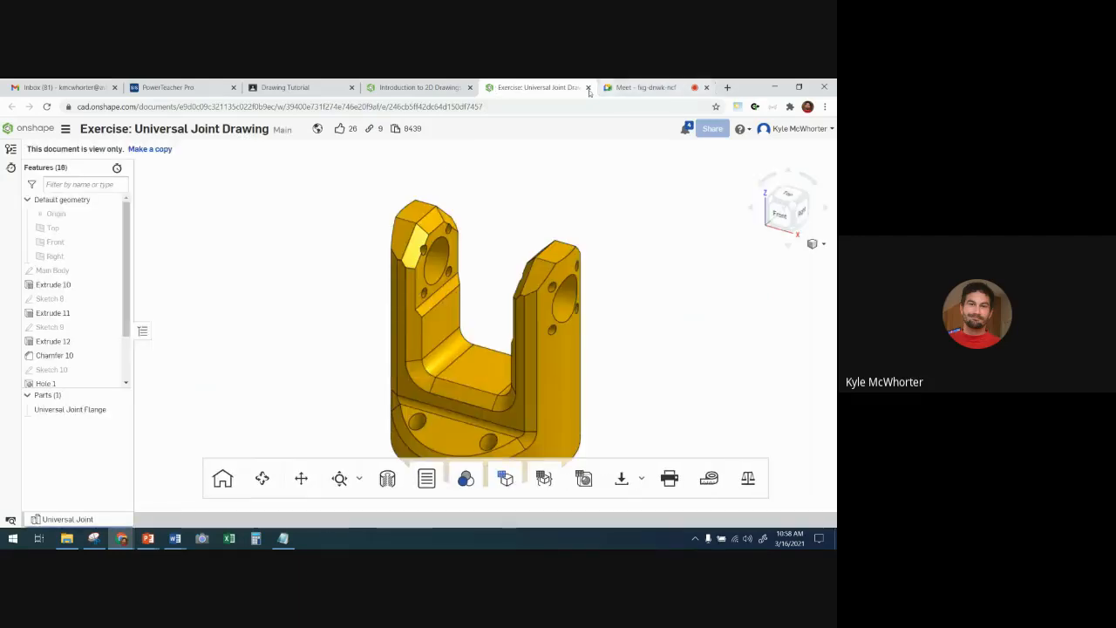
left_click(405, 88)
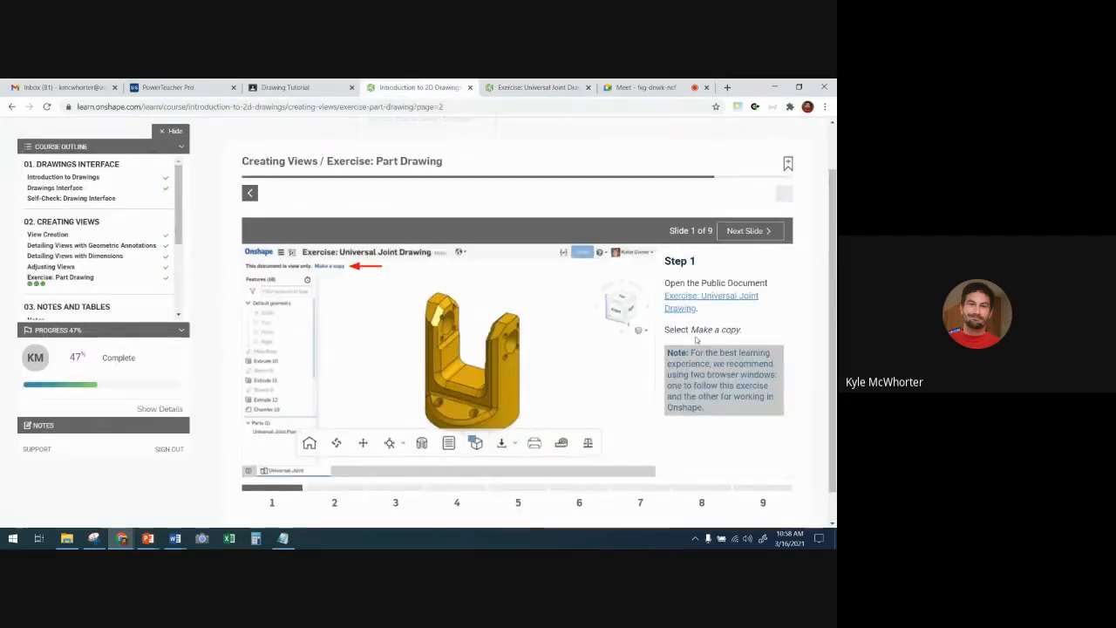
left_click(534, 87)
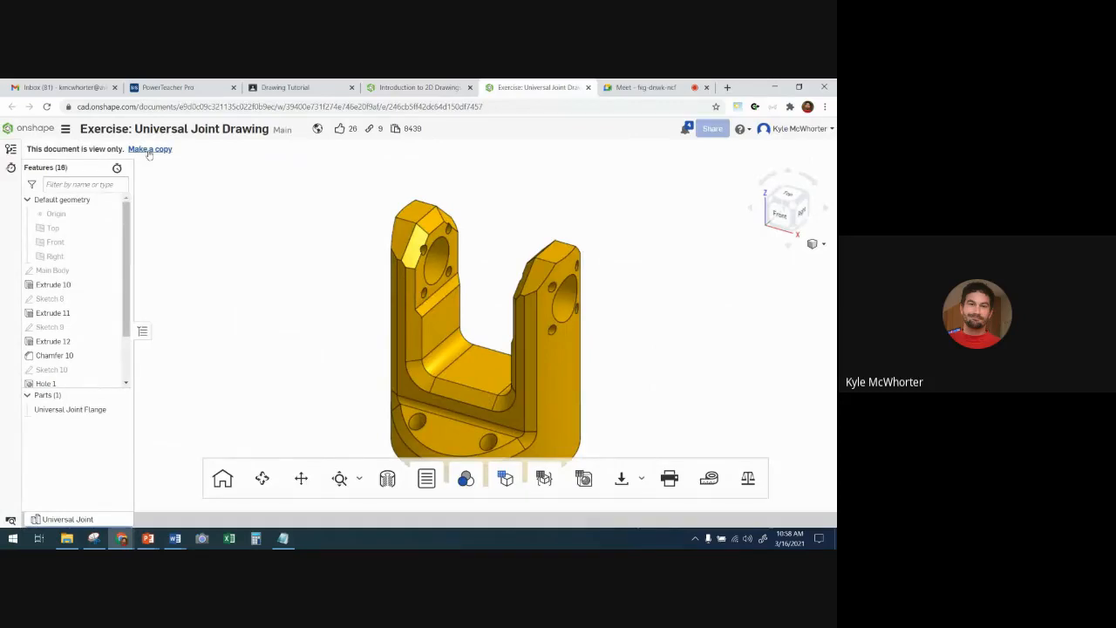
left_click(152, 149)
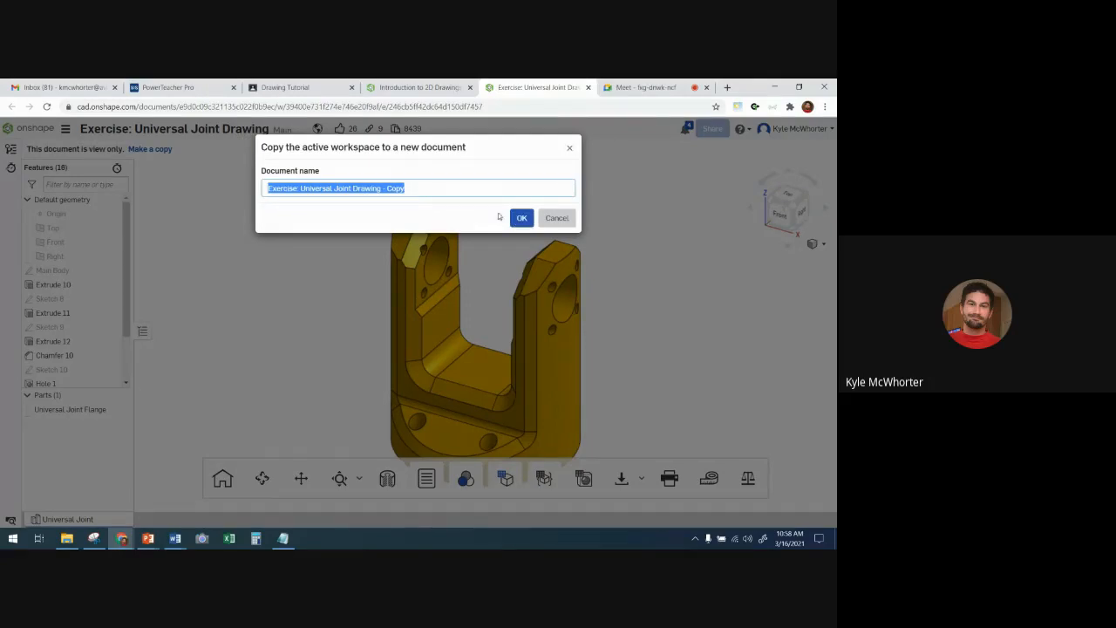
left_click(514, 219)
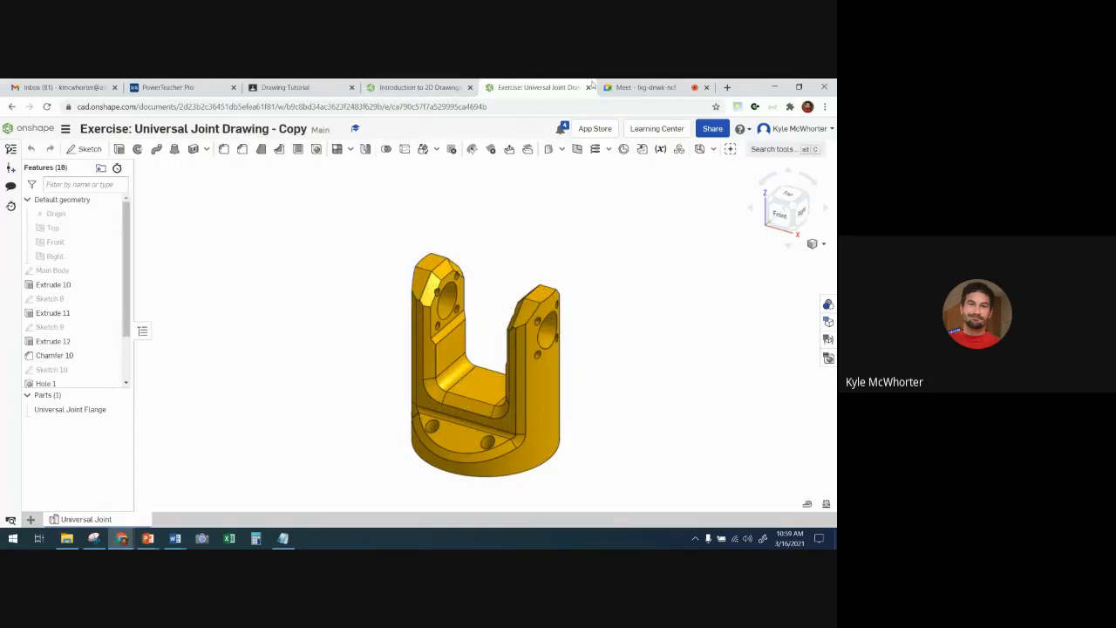
- Return to the Introduction to 2D Drawings course and advance the part drawing exercise to Step 2
left_click_drag(641, 88, 423, 88)
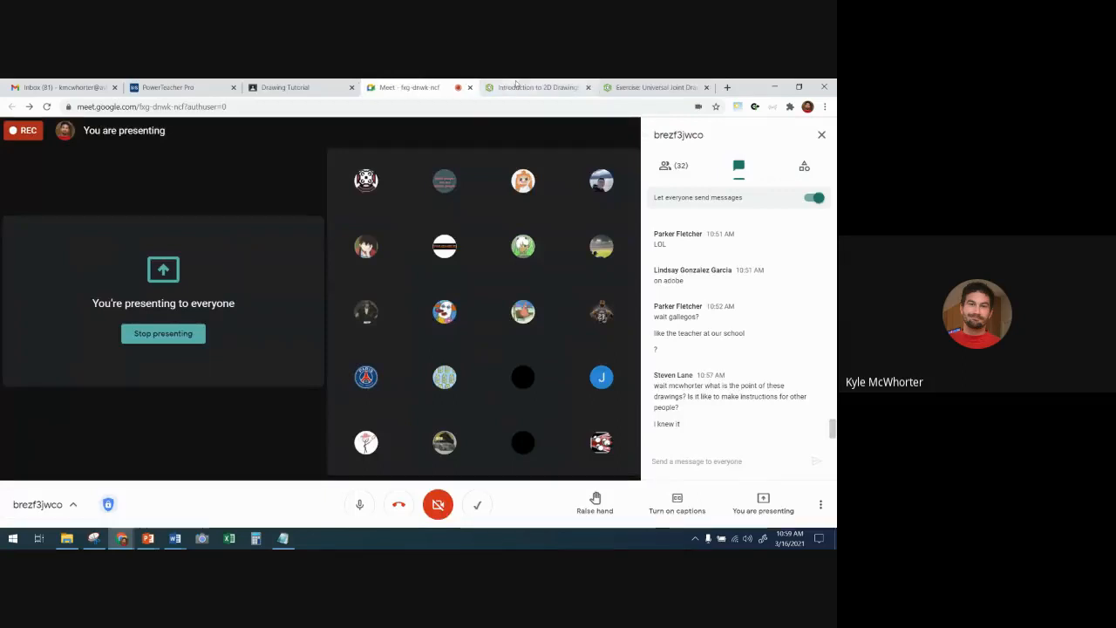
left_click(536, 88)
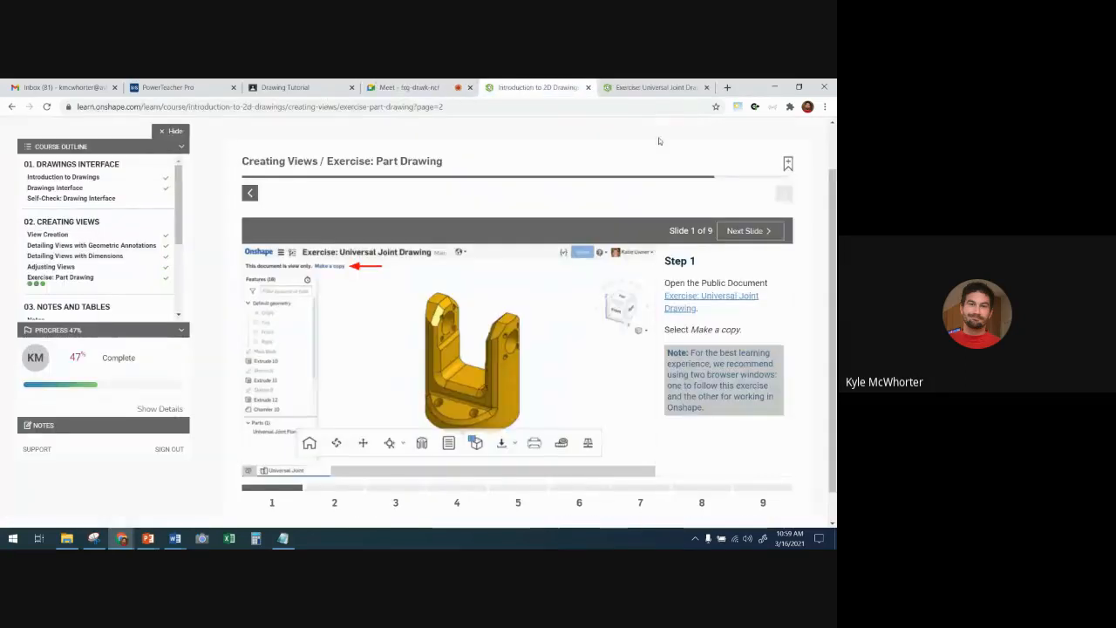
left_click(738, 231)
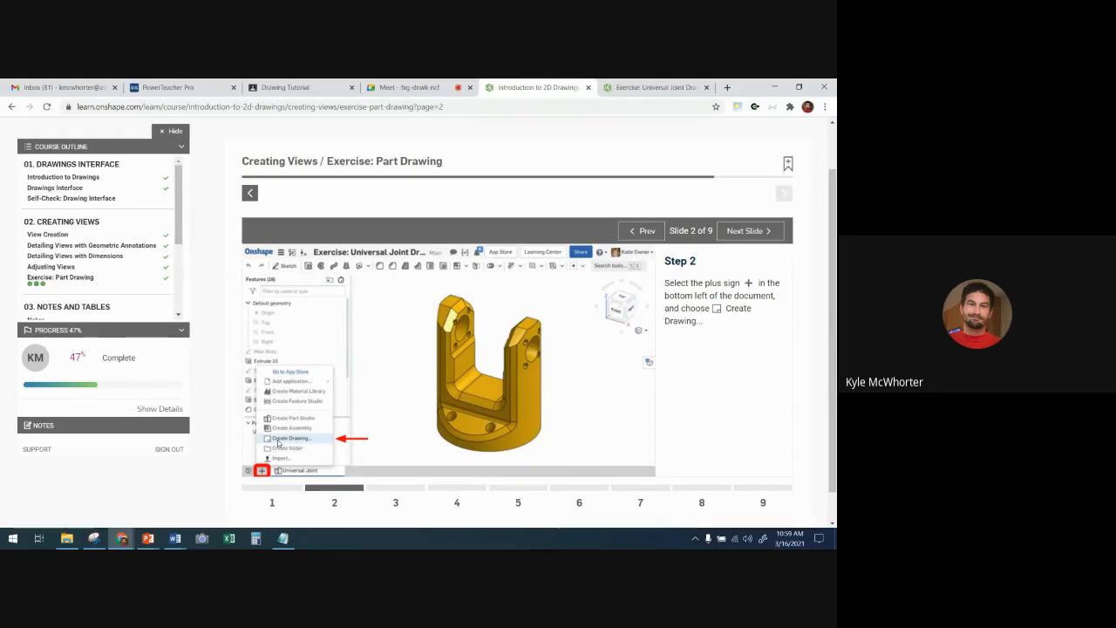
- In the copied Universal Joint document, create a drawing from Onshape's ANSI_A_INCH.dwt template with no views
left_click(654, 87)
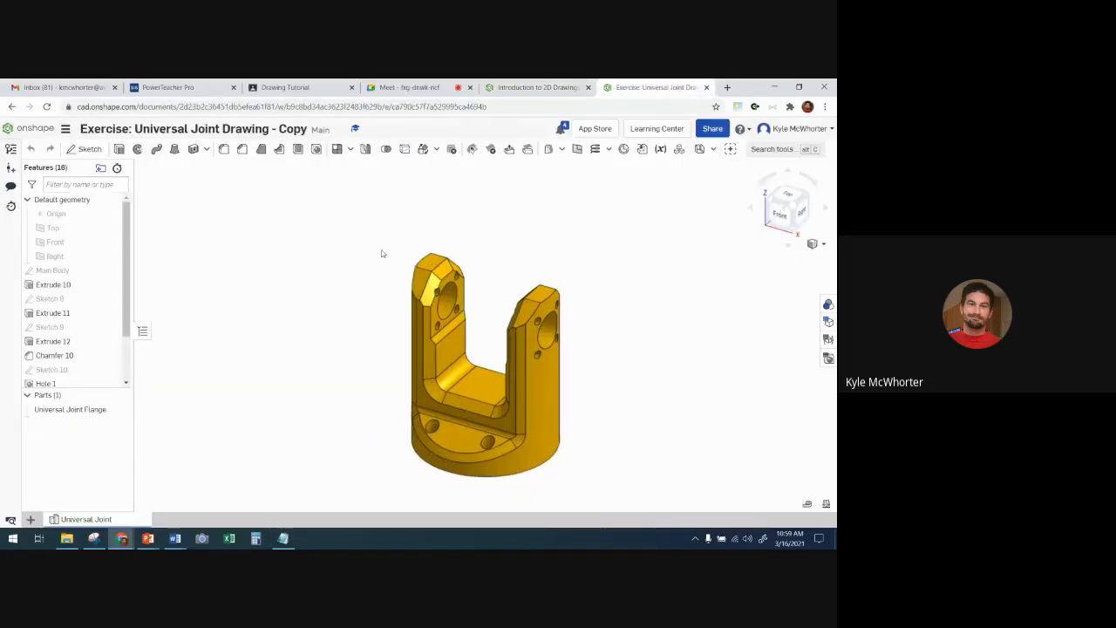
left_click(30, 520)
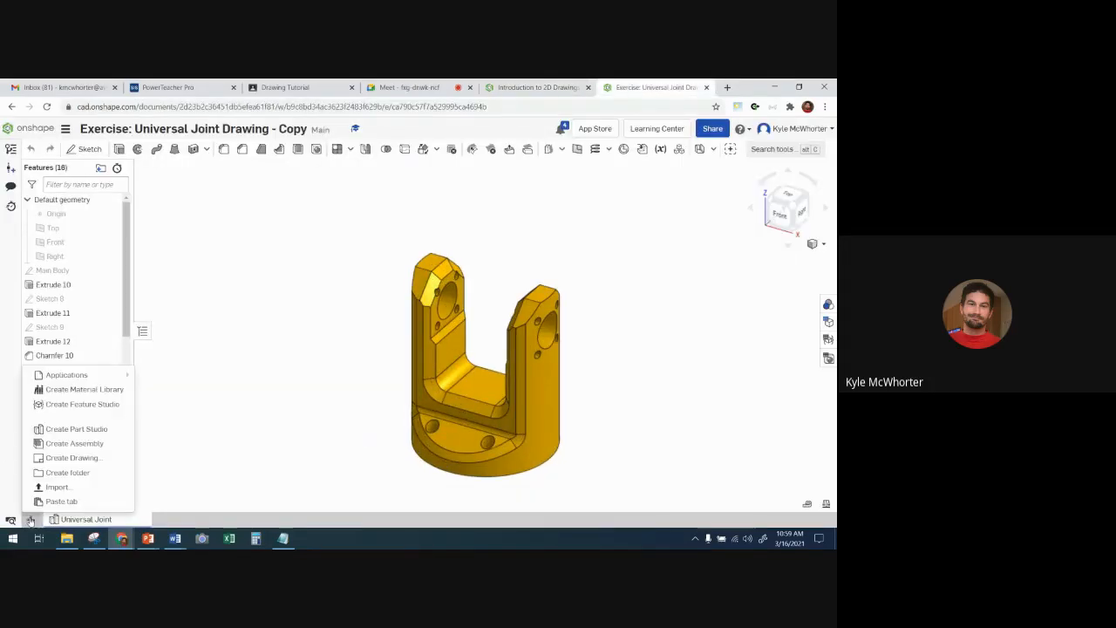
left_click(75, 458)
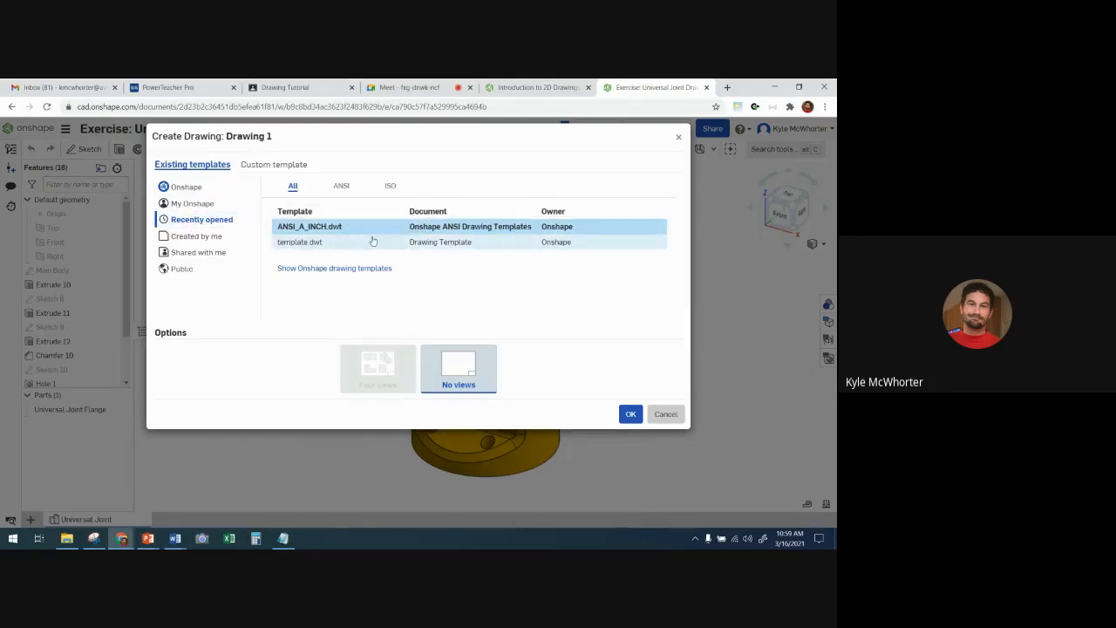
left_click(187, 188)
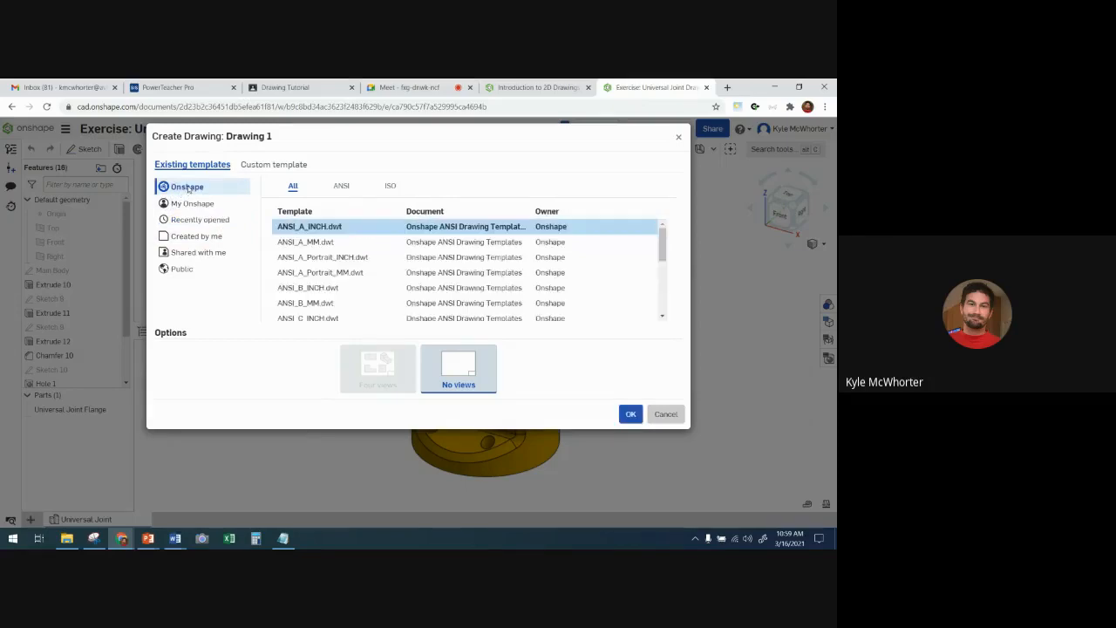
left_click(341, 187)
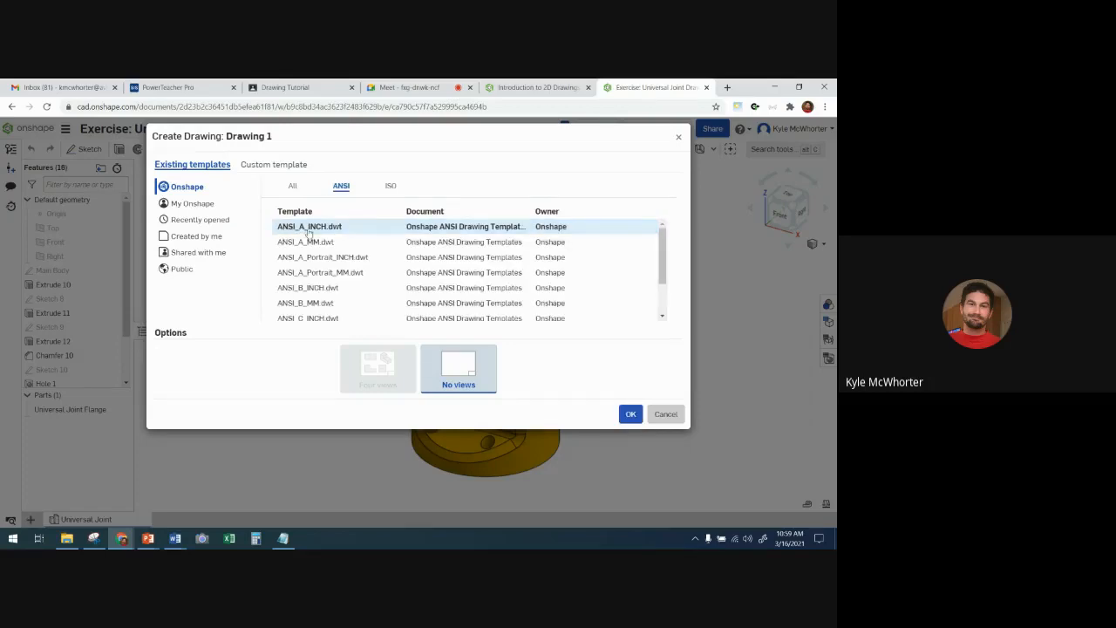
left_click(337, 230)
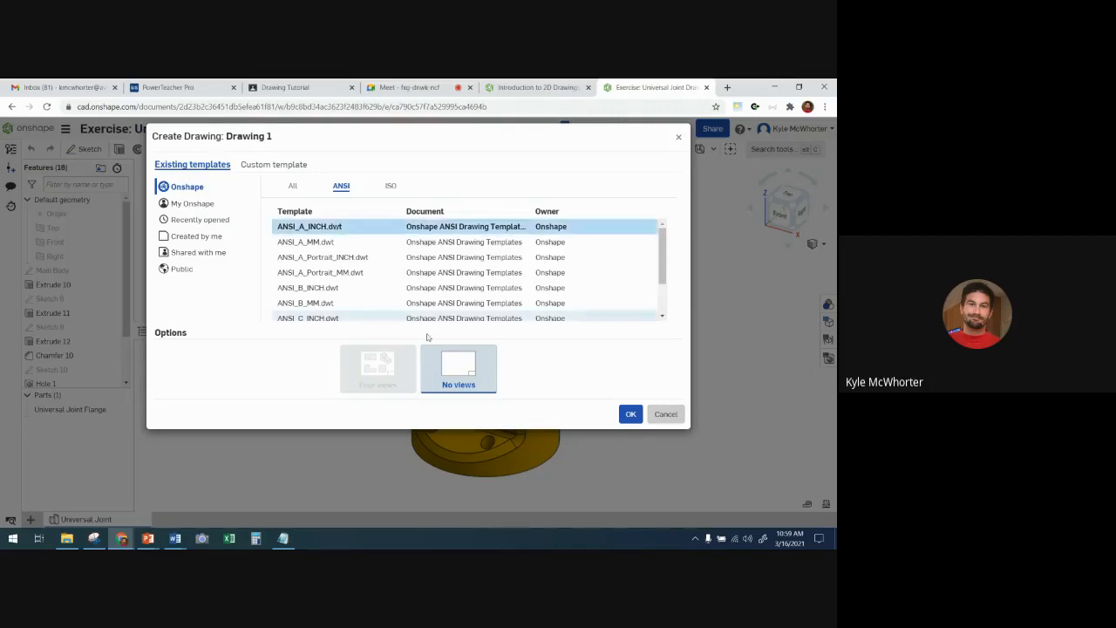
left_click(630, 415)
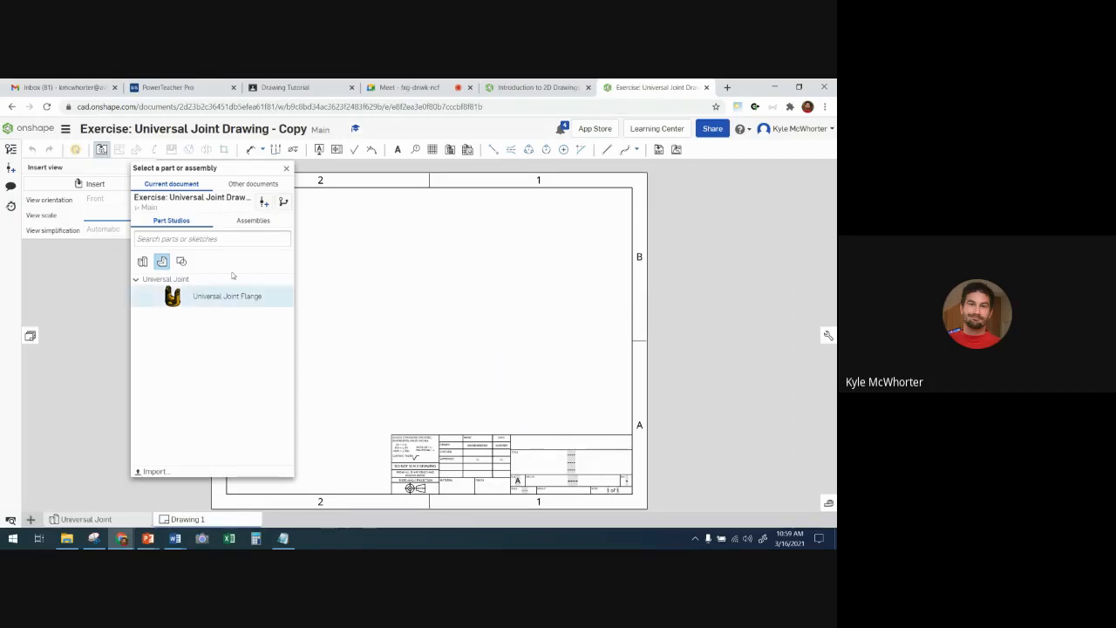
- Advance the course exercise to Step 4 to read the view insertion instructions, and return to the new drawing
left_click(572, 88)
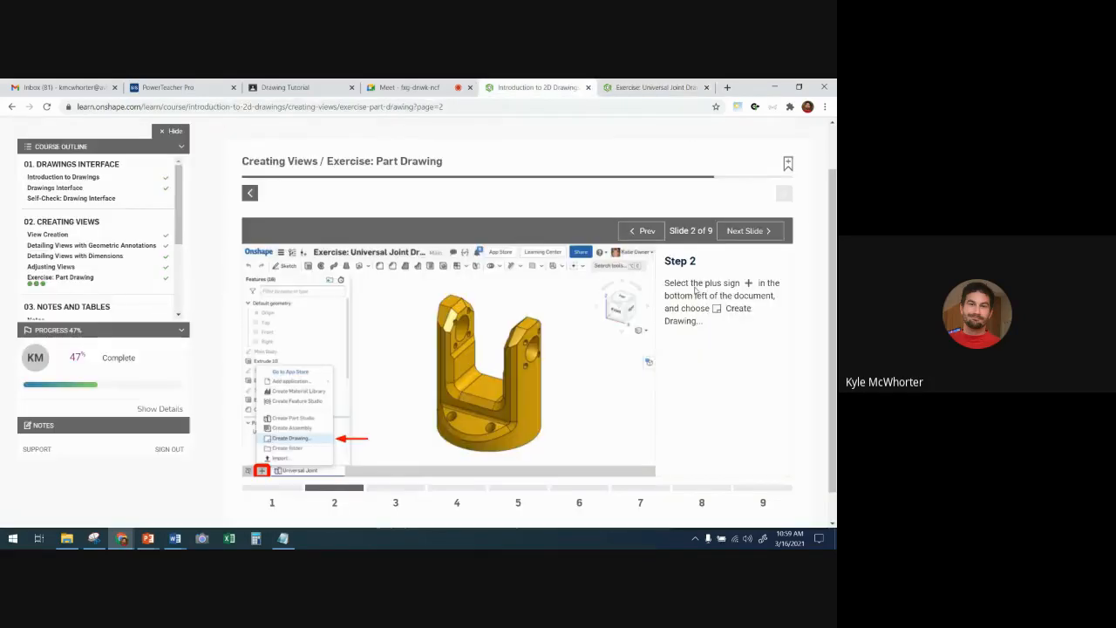
left_click(753, 231)
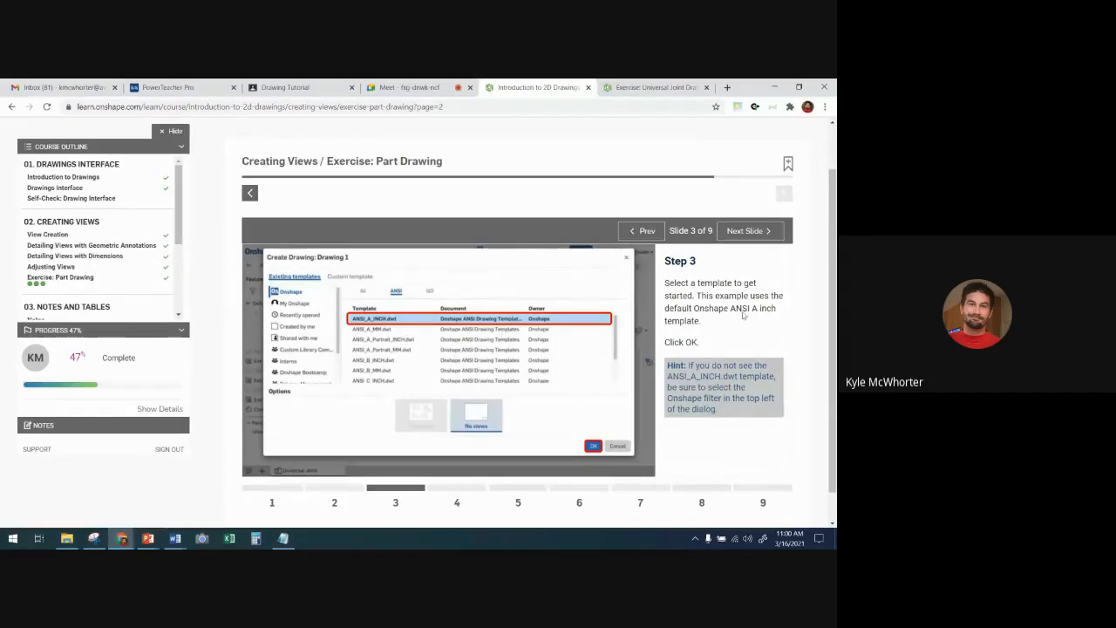
left_click(749, 231)
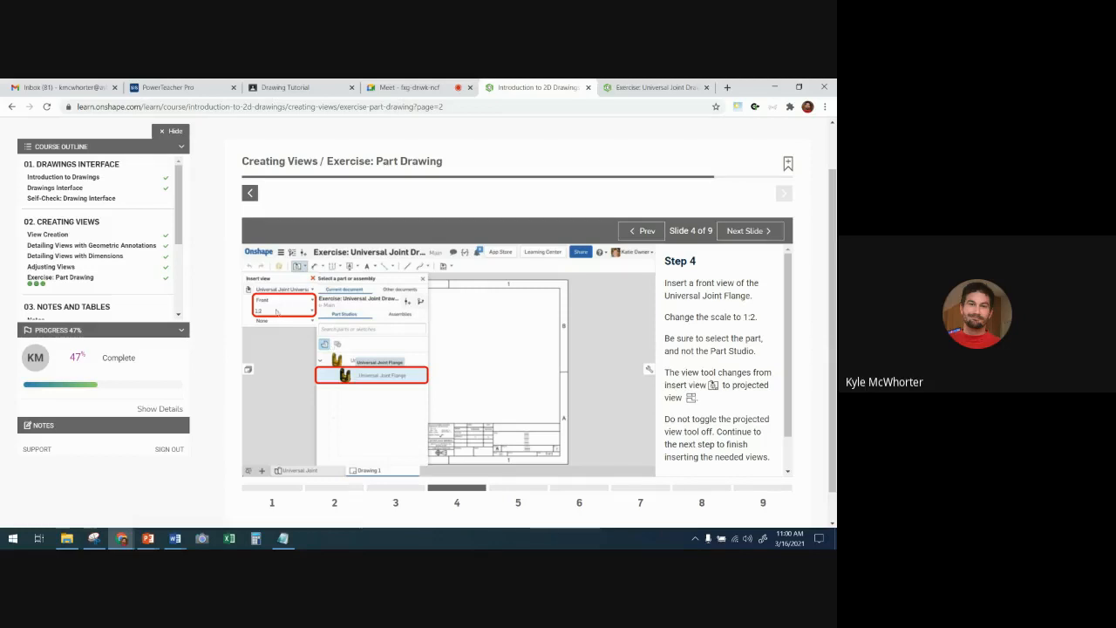
left_click(656, 87)
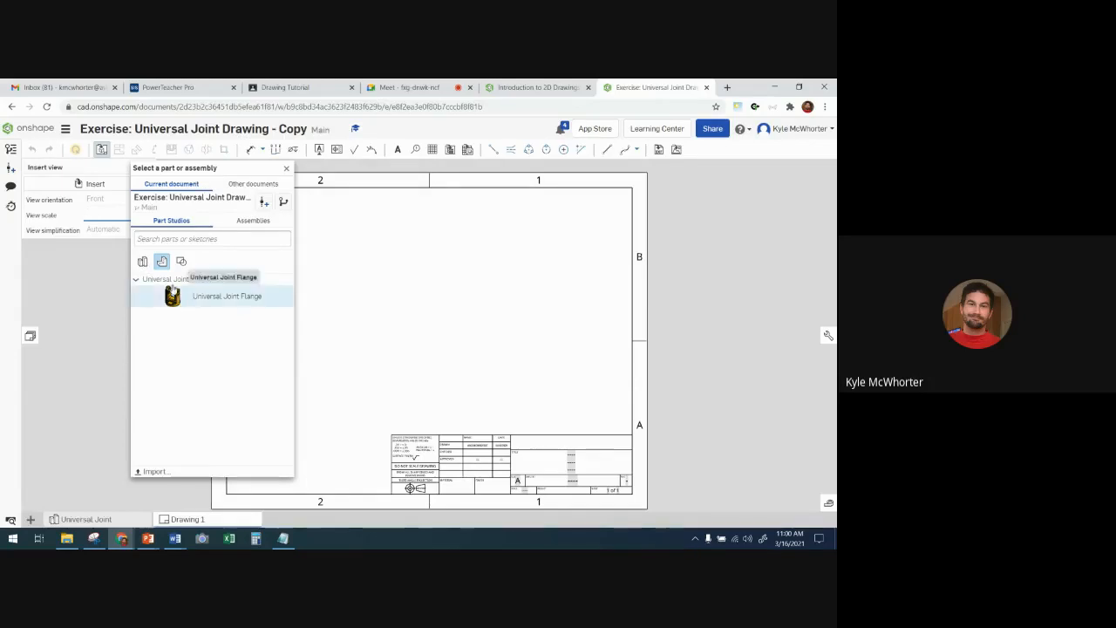
left_click(167, 280)
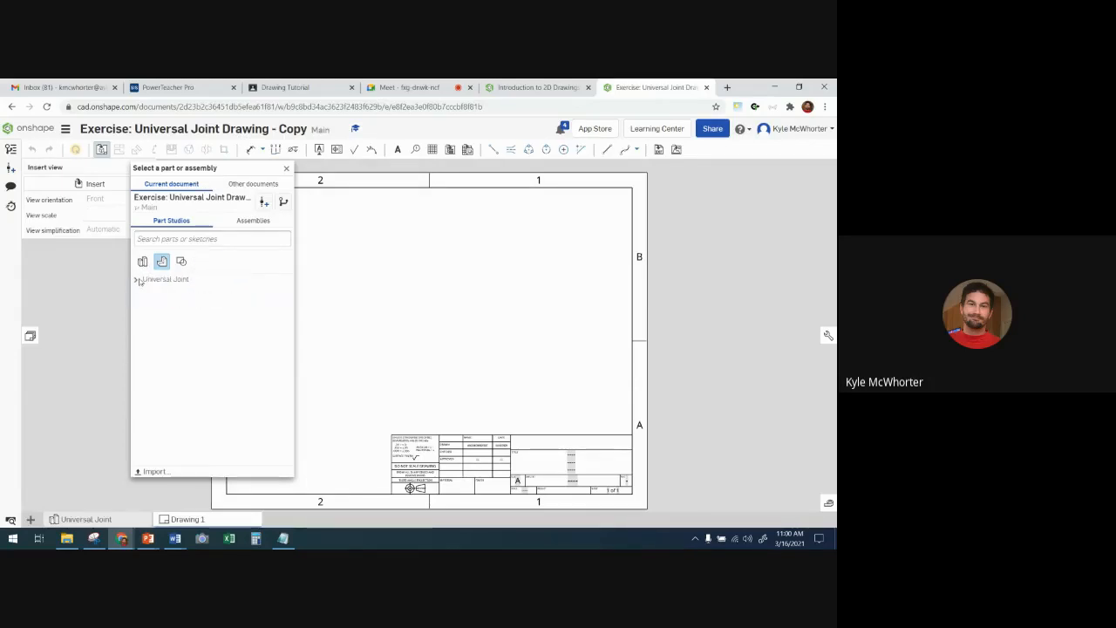
left_click(159, 280)
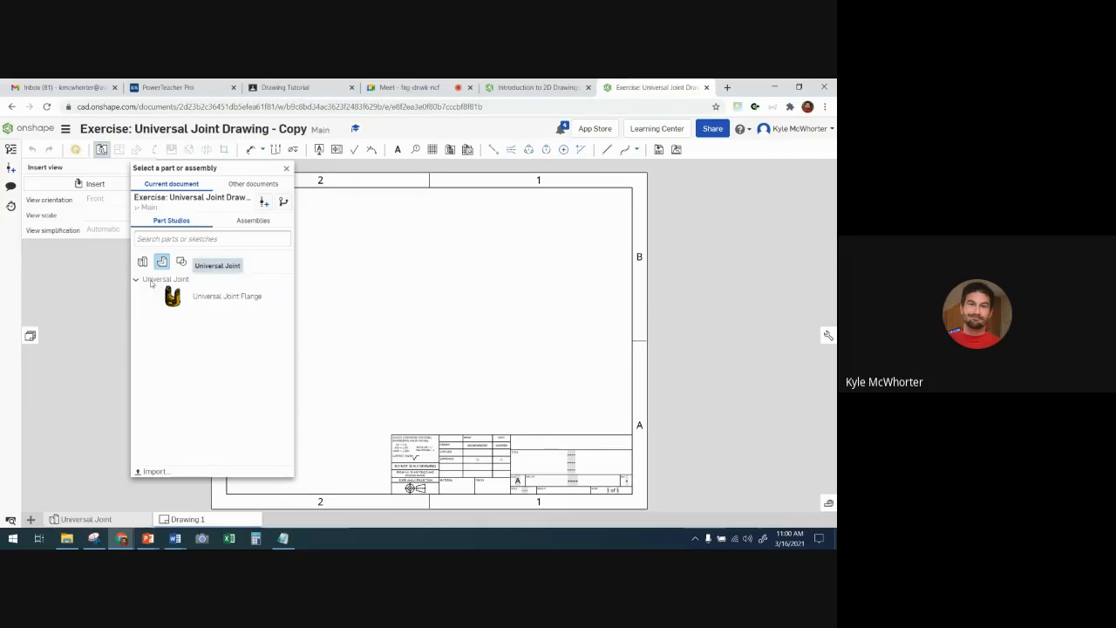
left_click(136, 282)
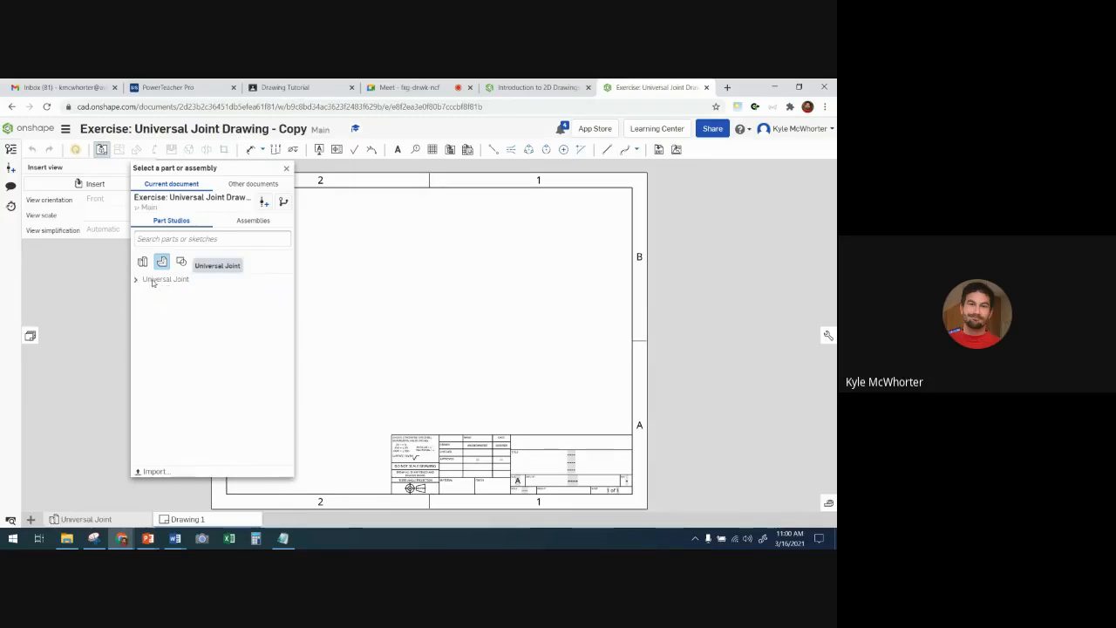
left_click(152, 280)
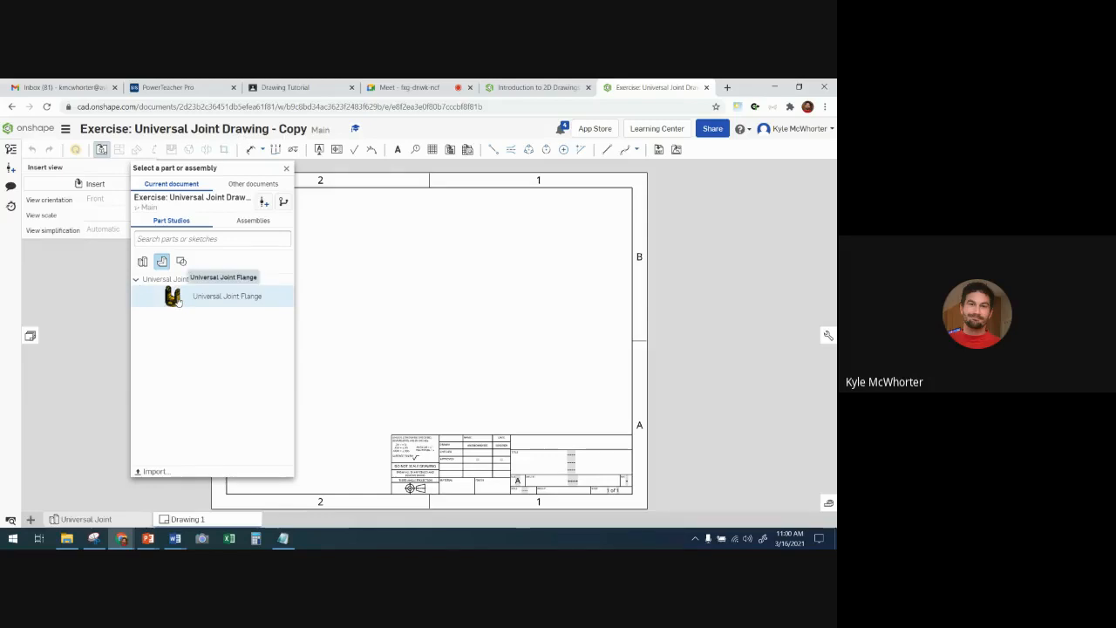
- Insert a front view of the Universal Joint Flange part at 1:2 scale in the lower-left area of the sheet
left_click(174, 297)
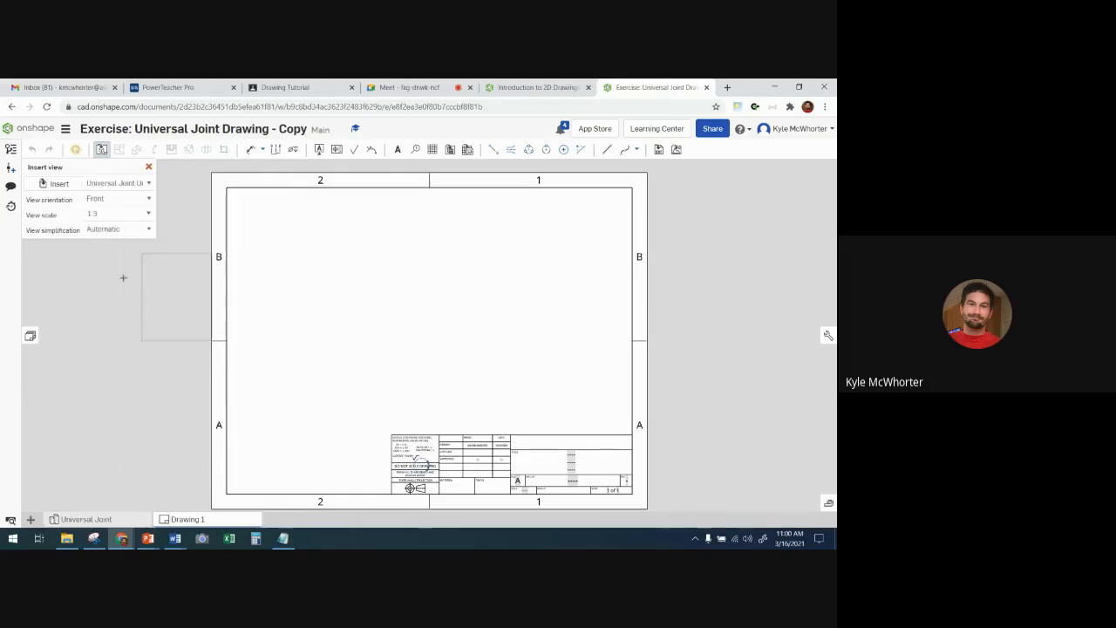
left_click(124, 218)
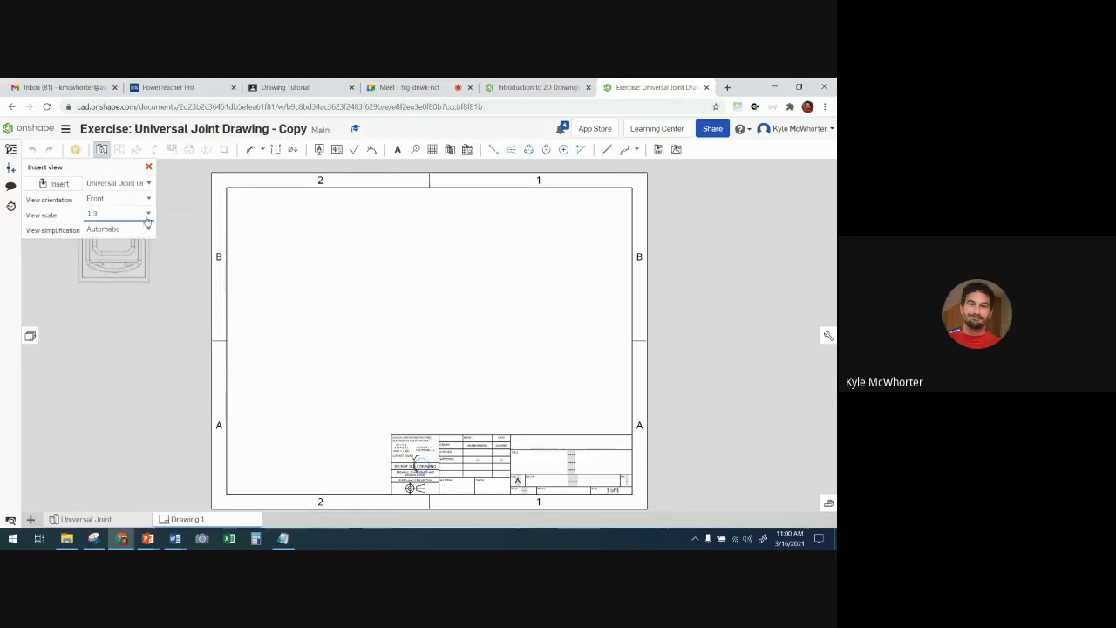
left_click(124, 218)
scroll(112, 253, "up", 1)
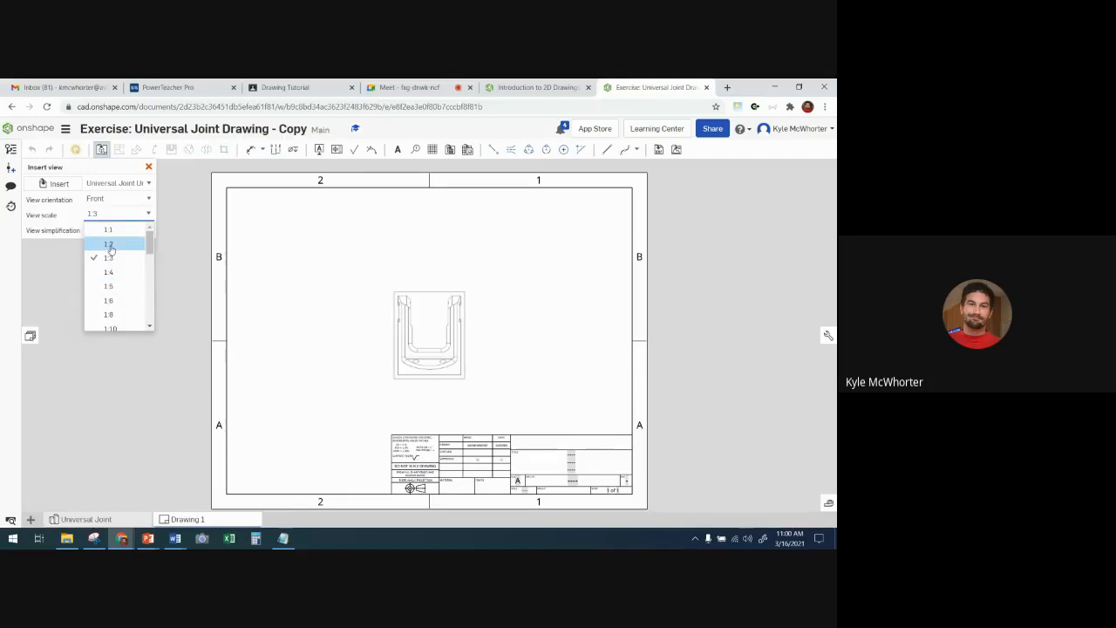
left_click(109, 245)
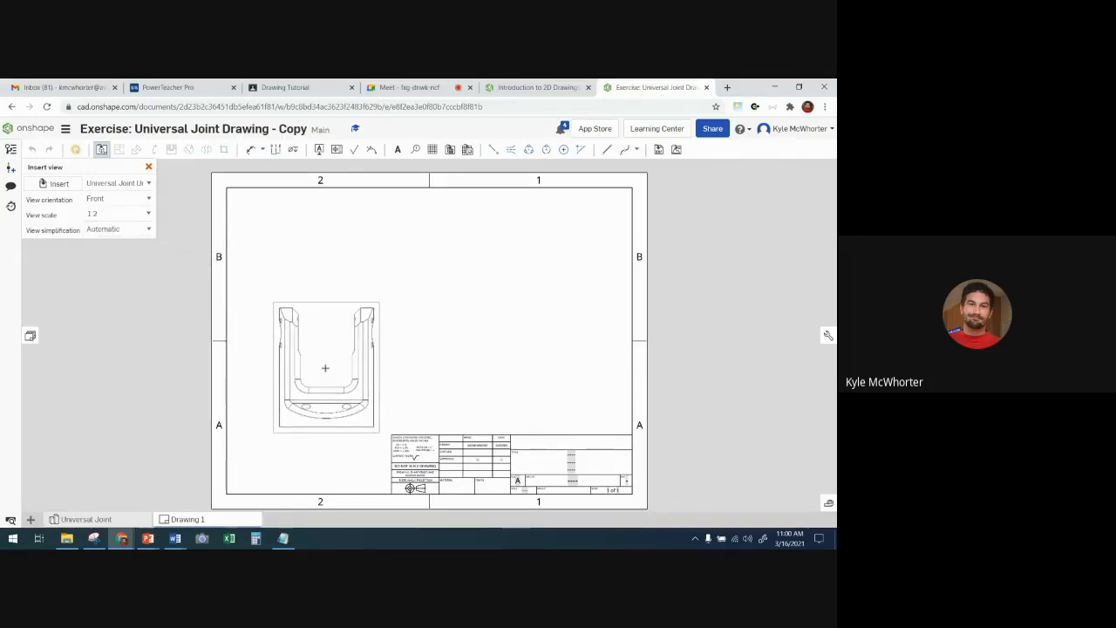
left_click(319, 370)
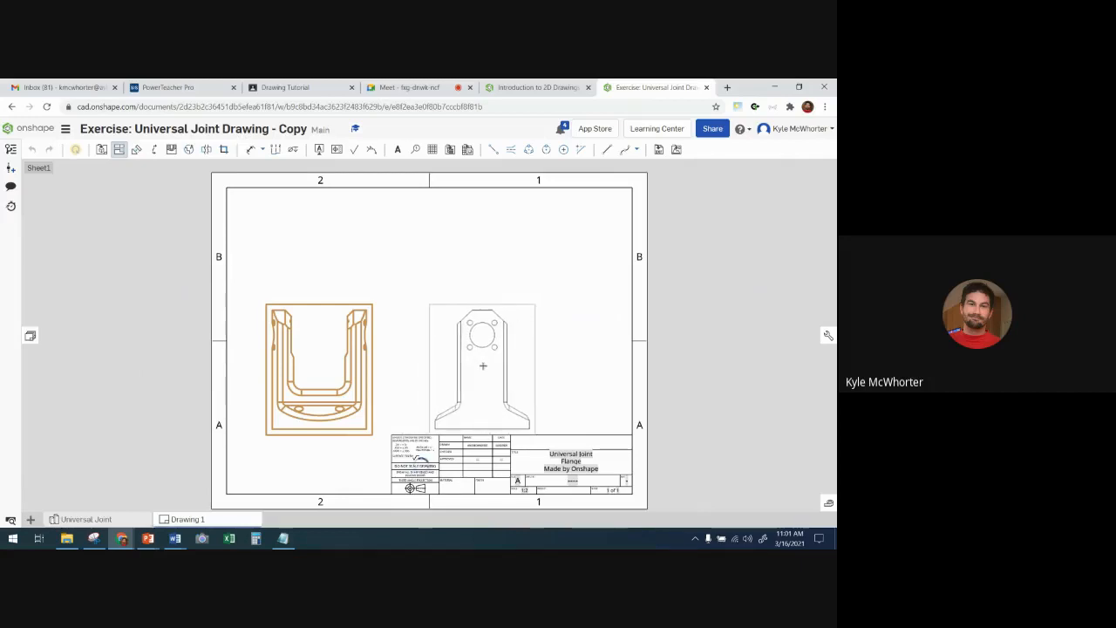
- Project a side view to the right of the front view and a top view directly above it
left_click(482, 365)
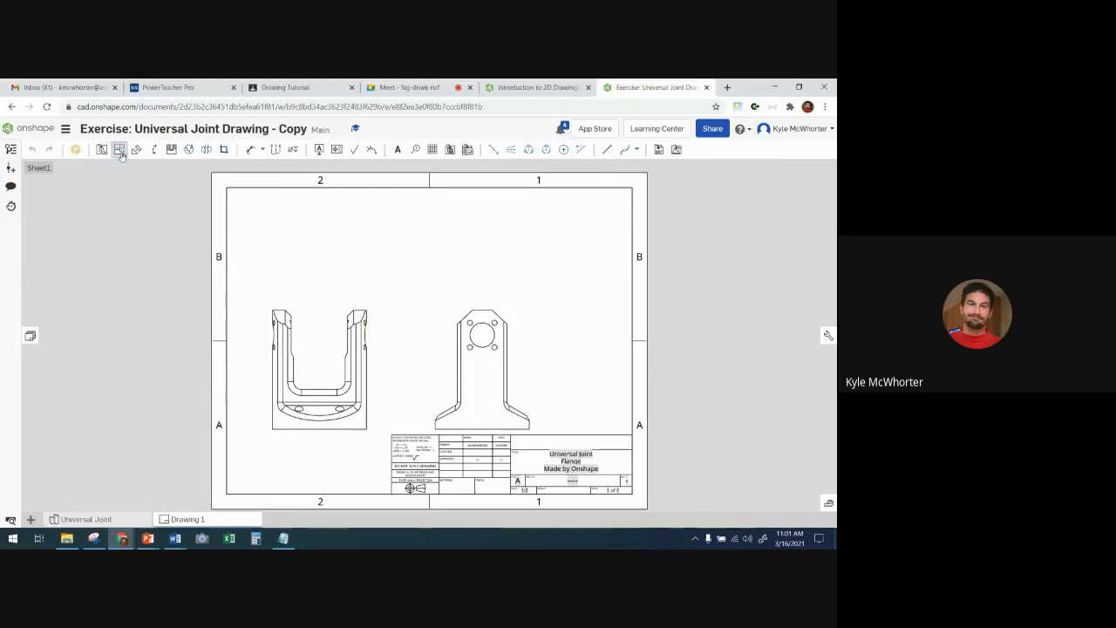
left_click(120, 151)
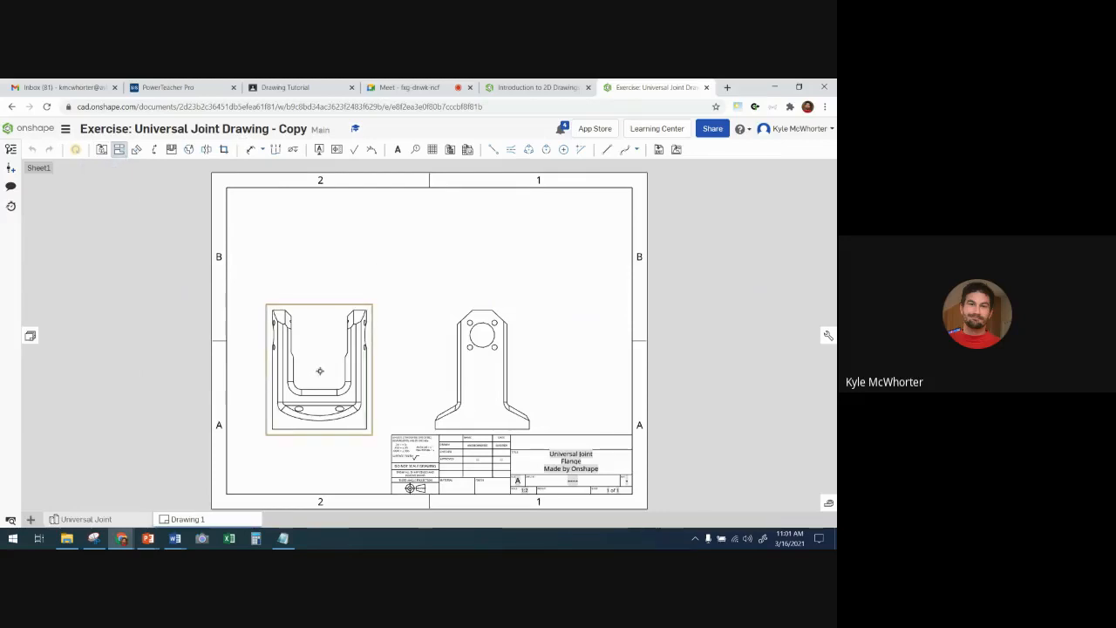
left_click(320, 370)
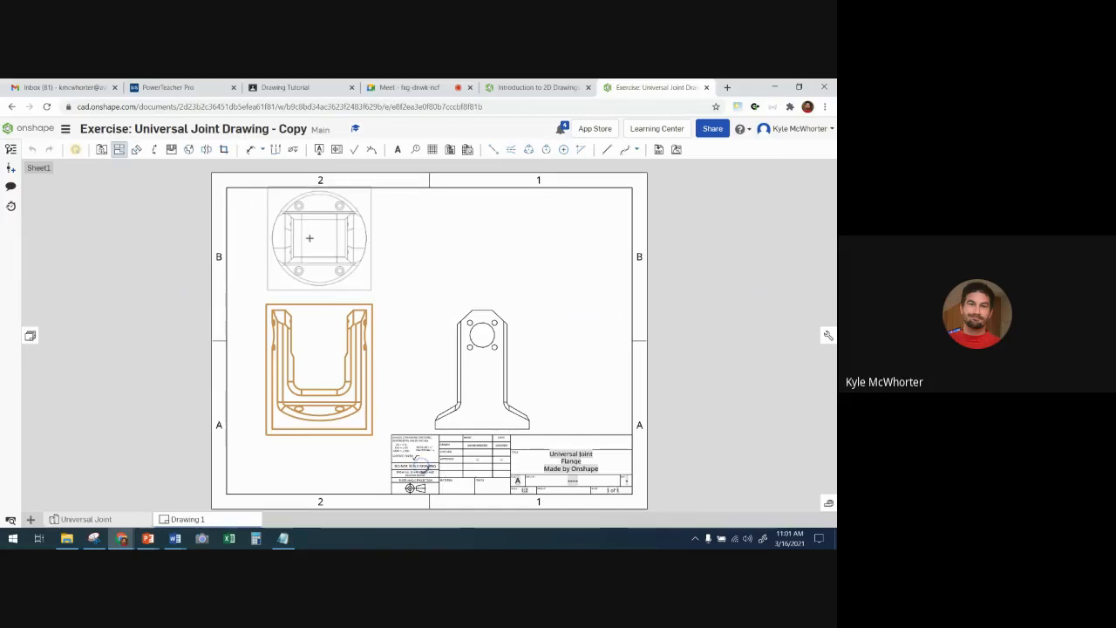
left_click(309, 237)
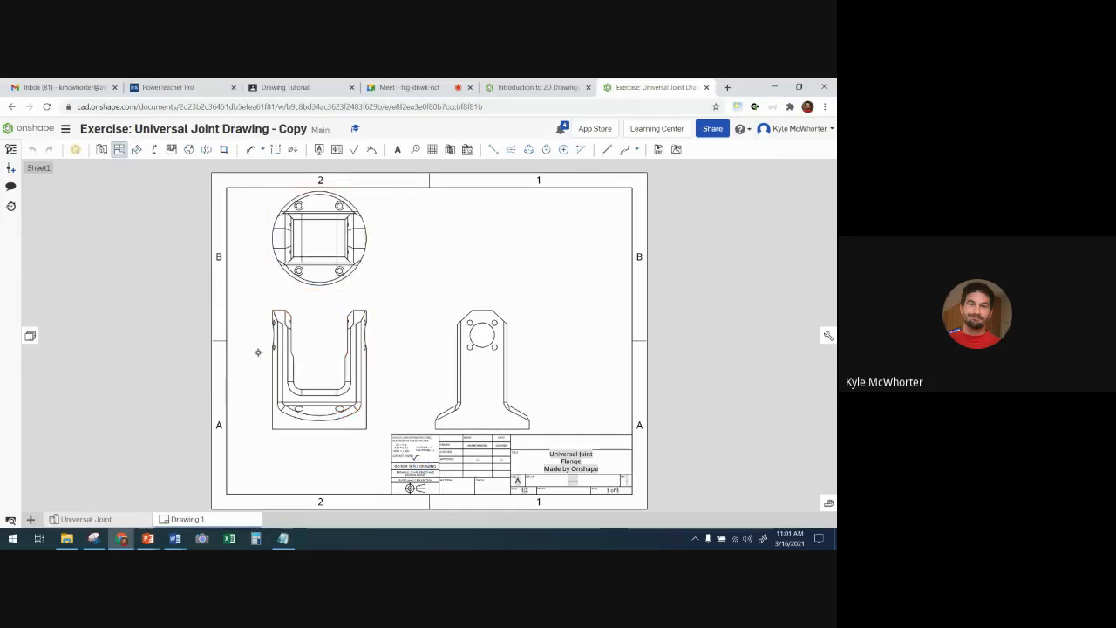
- Project an isometric view from the front view into the sheet's upper-right area and end view placement
left_click(330, 364)
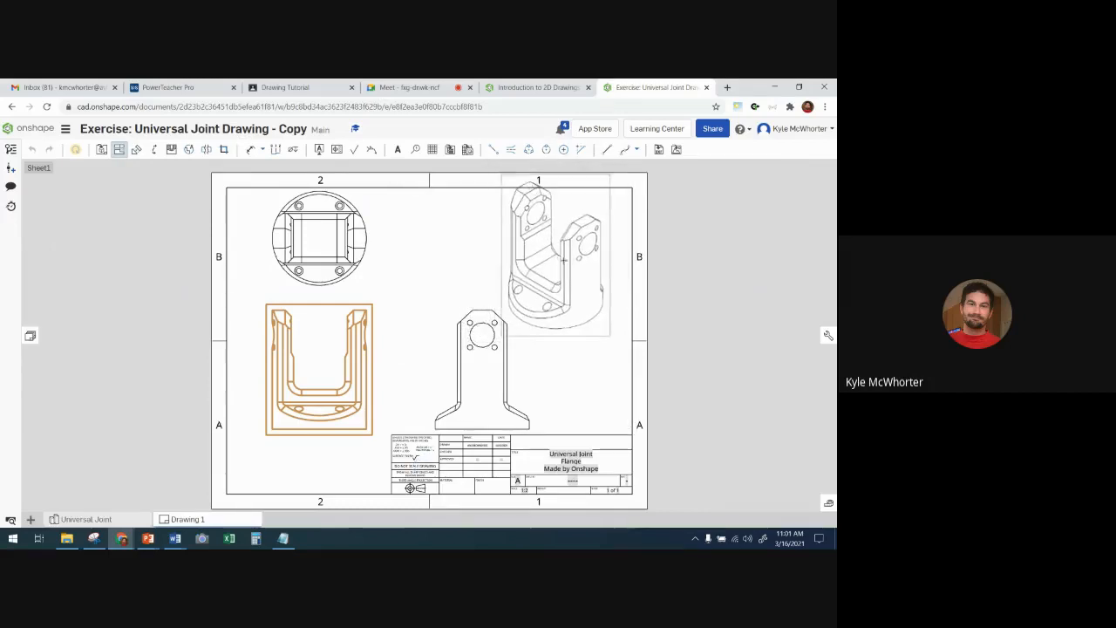
left_click(564, 262)
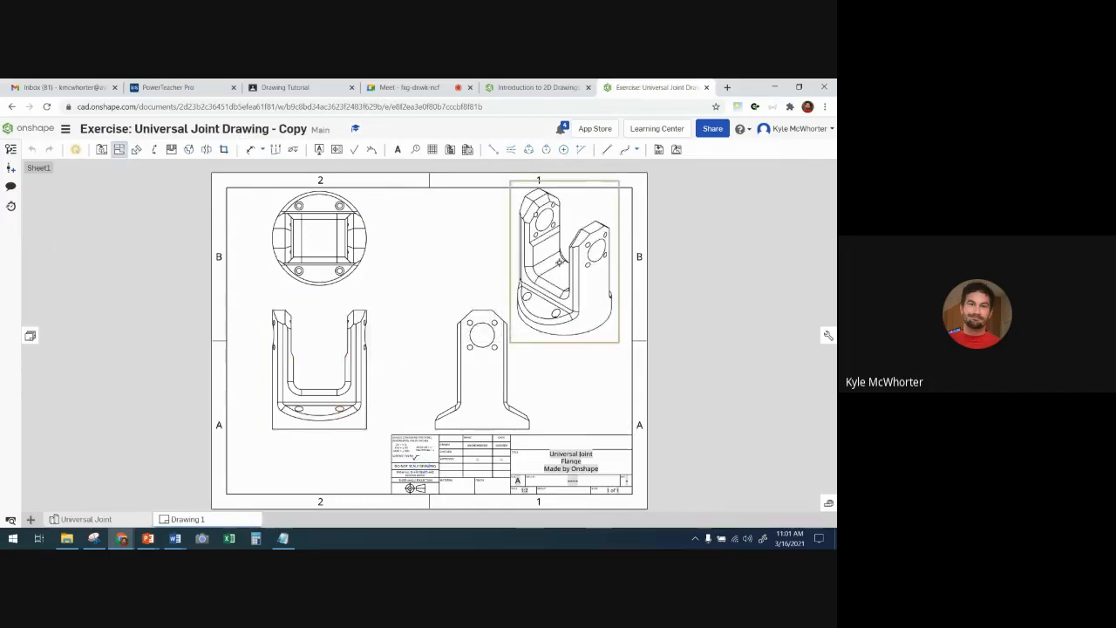
key("Escape")
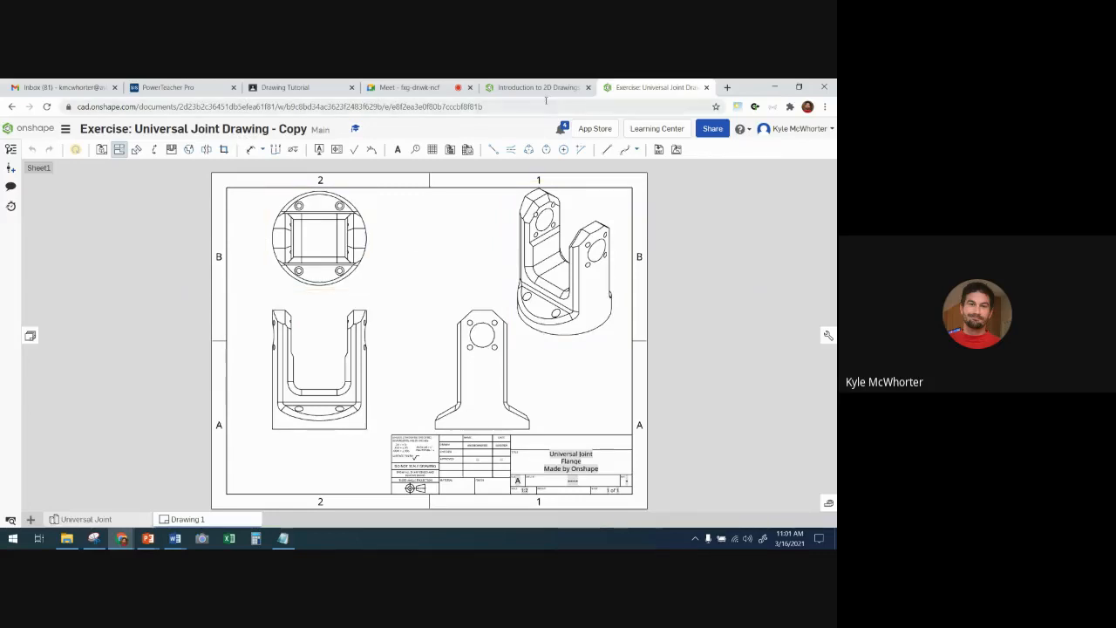
- Finish reading Step 4 of the course exercise, advance to Step 5 for the projected view instructions, and return to the drawing
left_click(533, 88)
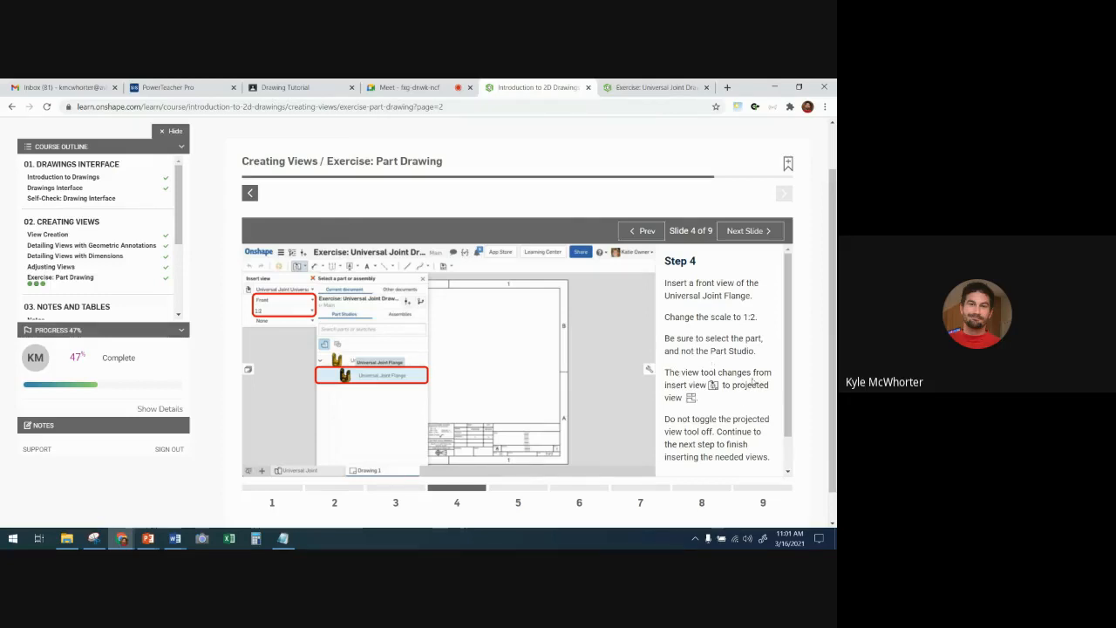
scroll(710, 406, "down", 1)
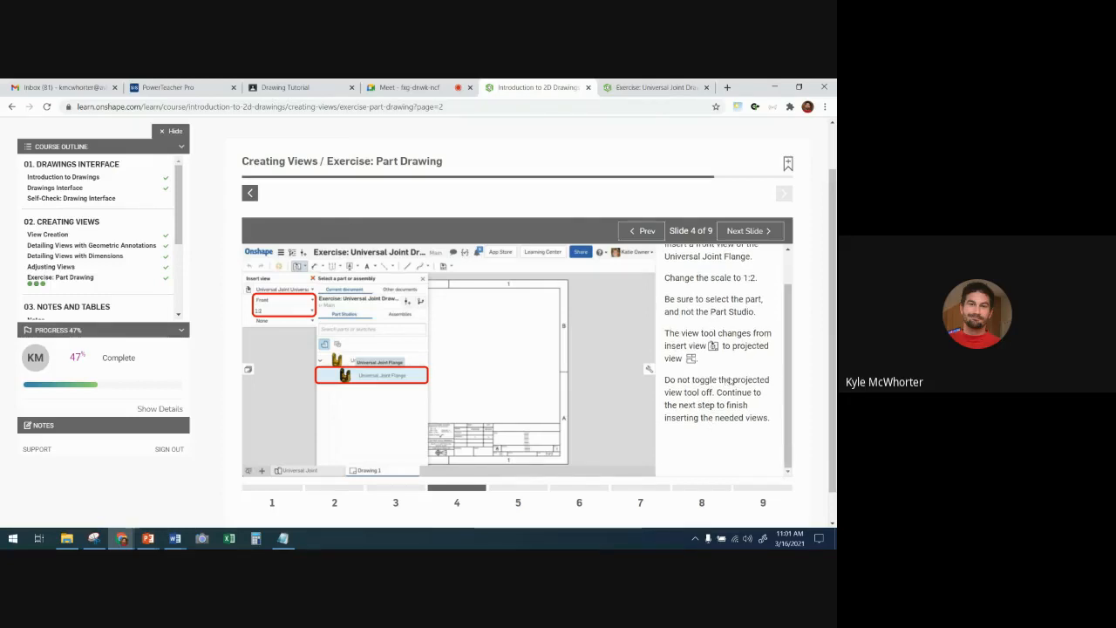
scroll(731, 380, "down", 1)
left_click(748, 203)
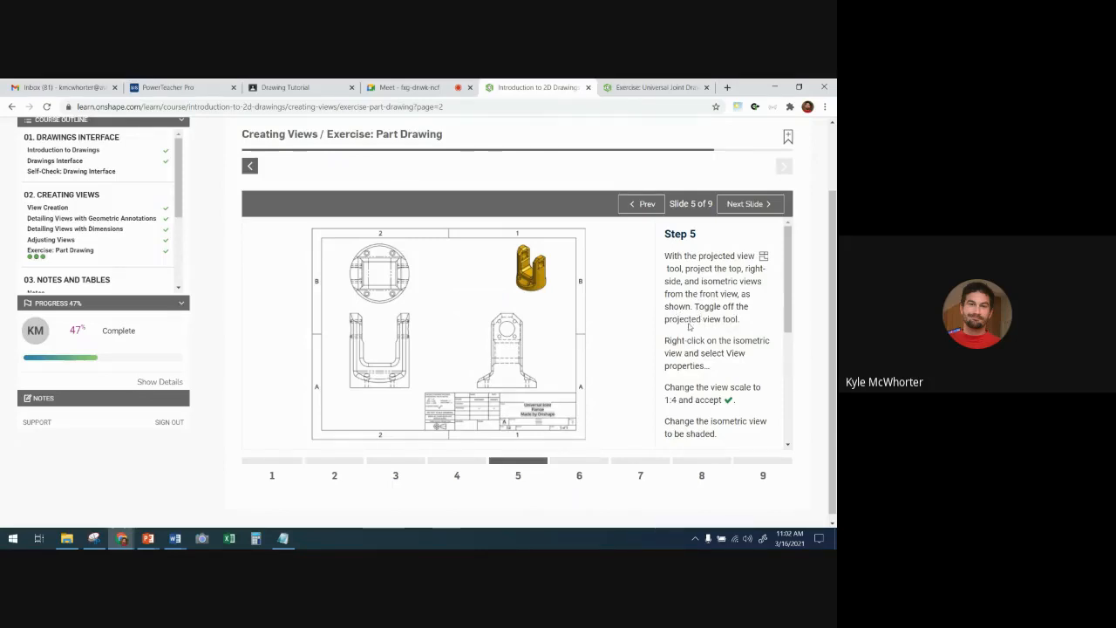
left_click(635, 88)
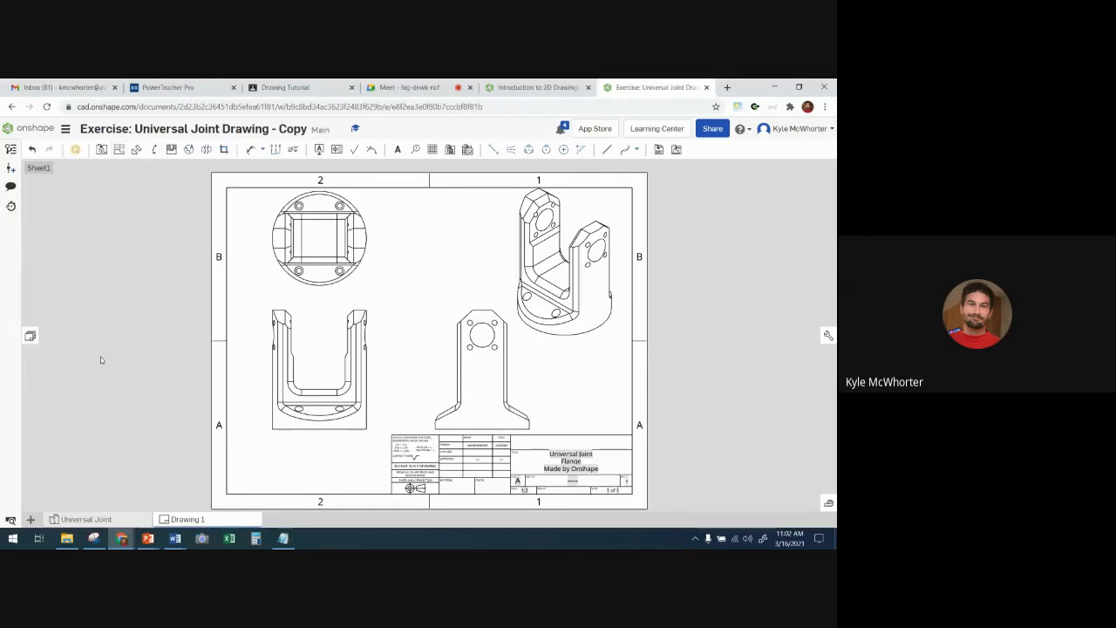
left_click(576, 88)
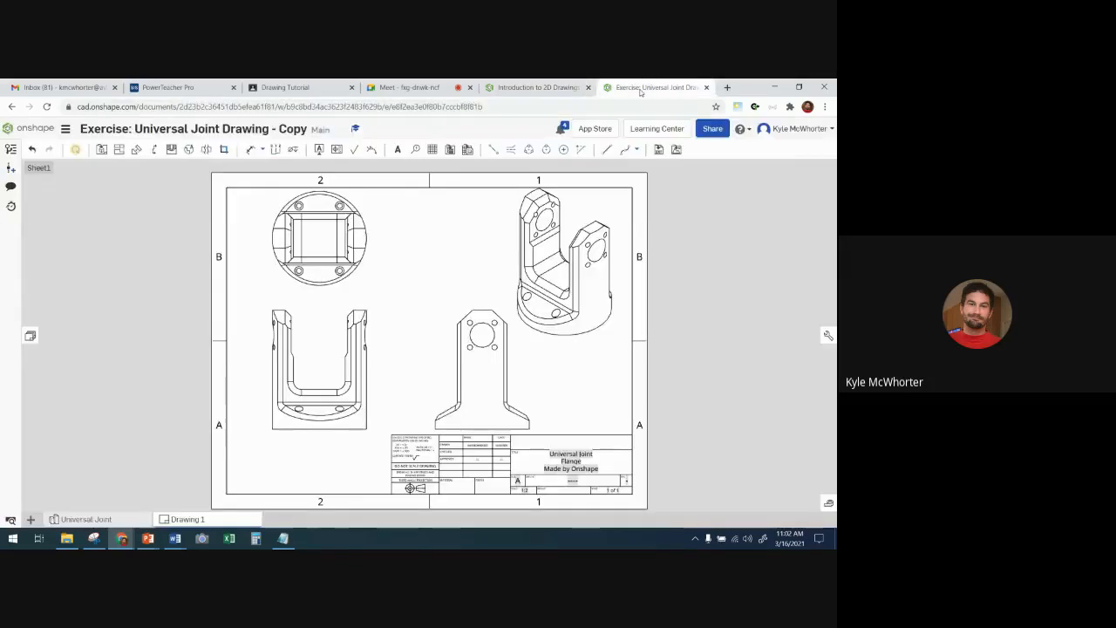
left_click(654, 87)
- Set the isometric view's scale to 1:4 as Step 5 instructs and move the view slightly toward the sheet's upper-right corner
right_click(581, 269)
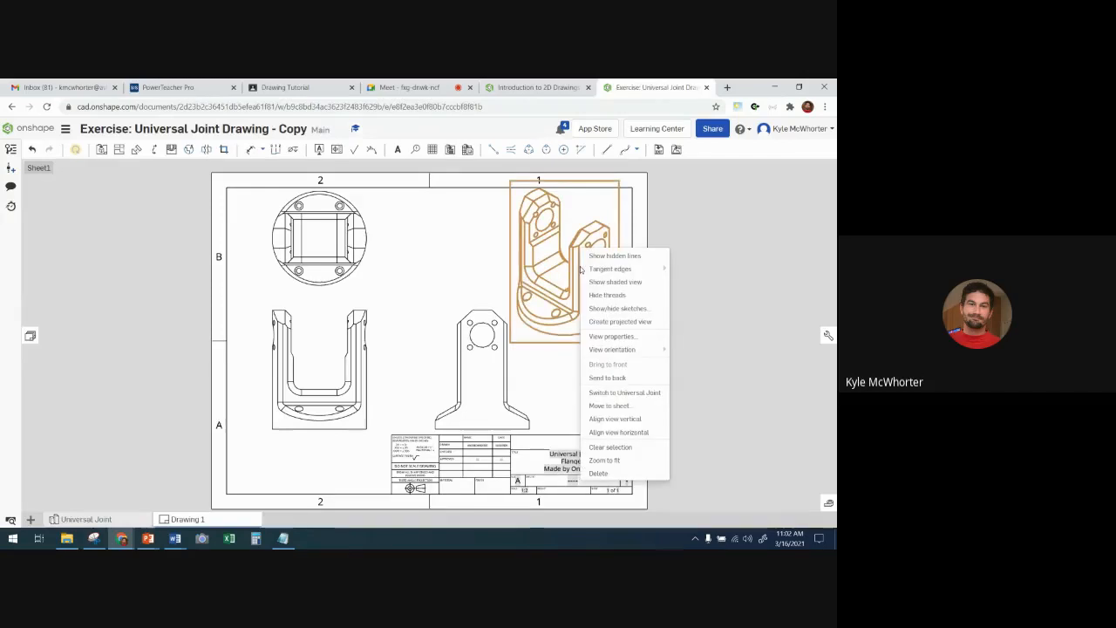
left_click(610, 336)
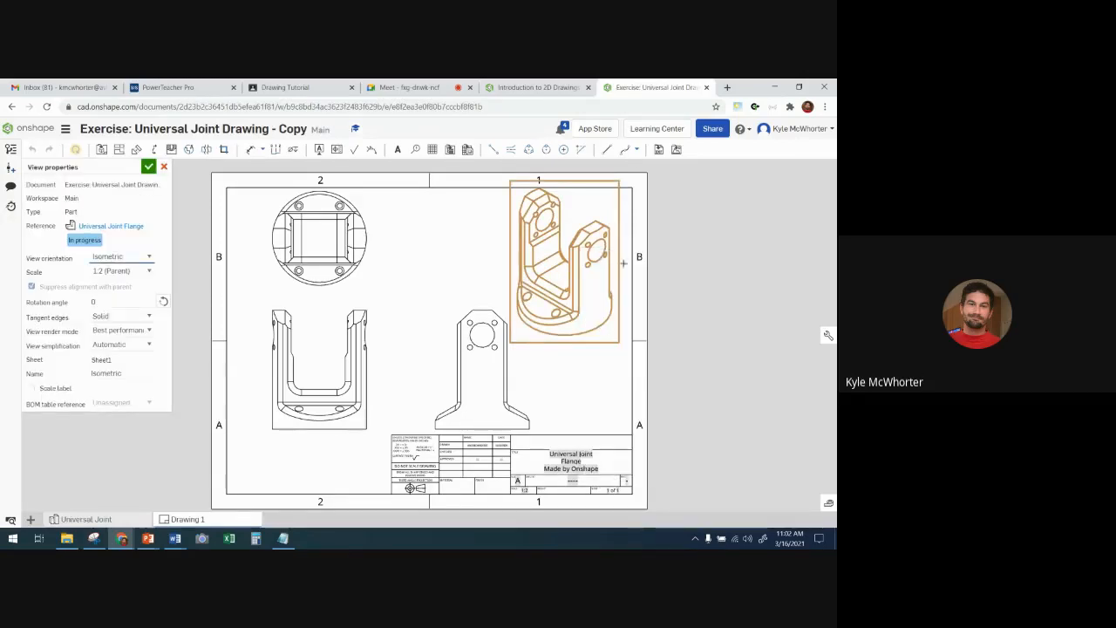
left_click(534, 87)
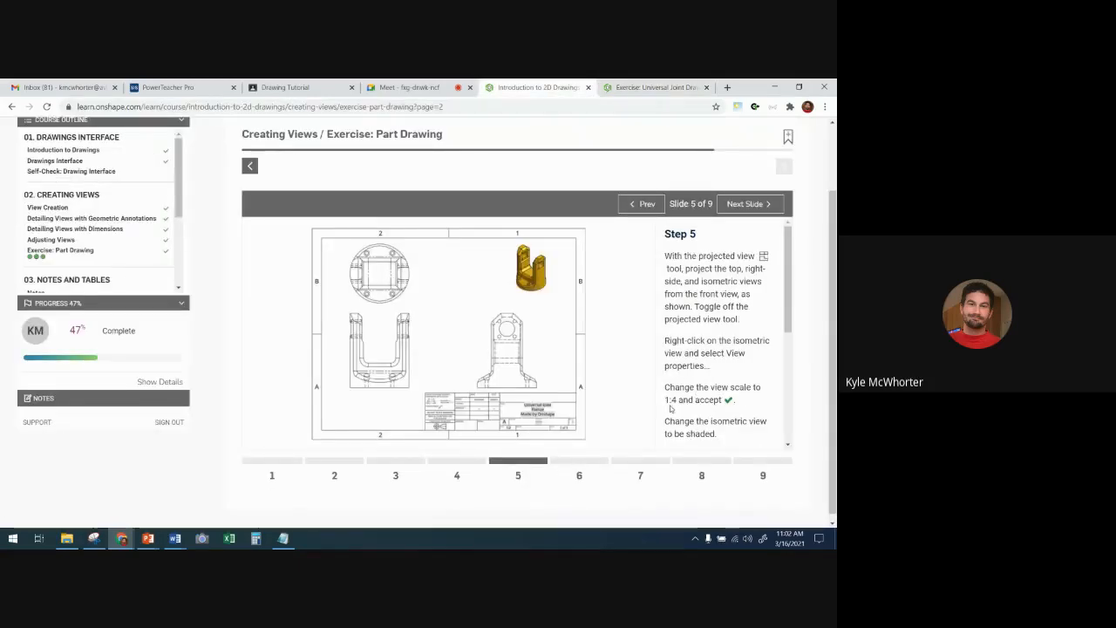
scroll(702, 405, "down", 2)
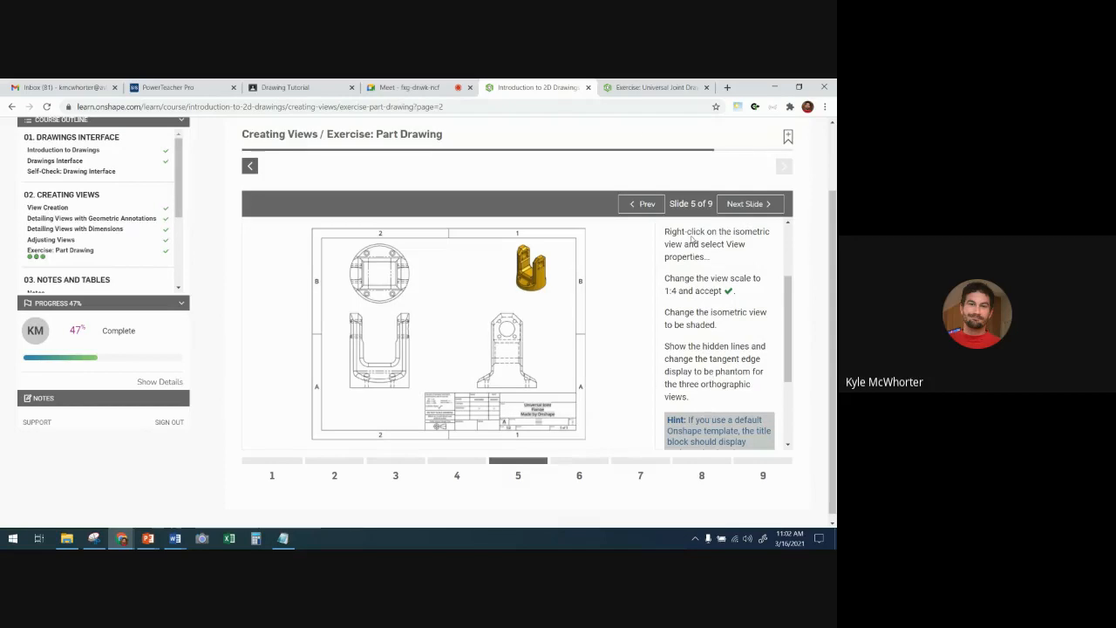
left_click(632, 88)
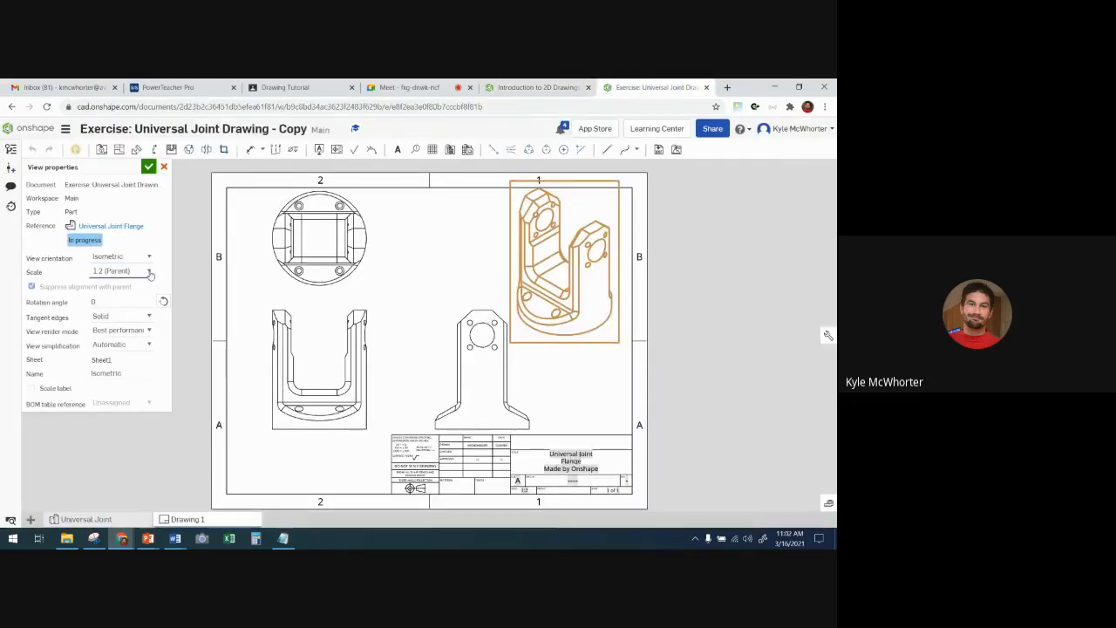
left_click(139, 272)
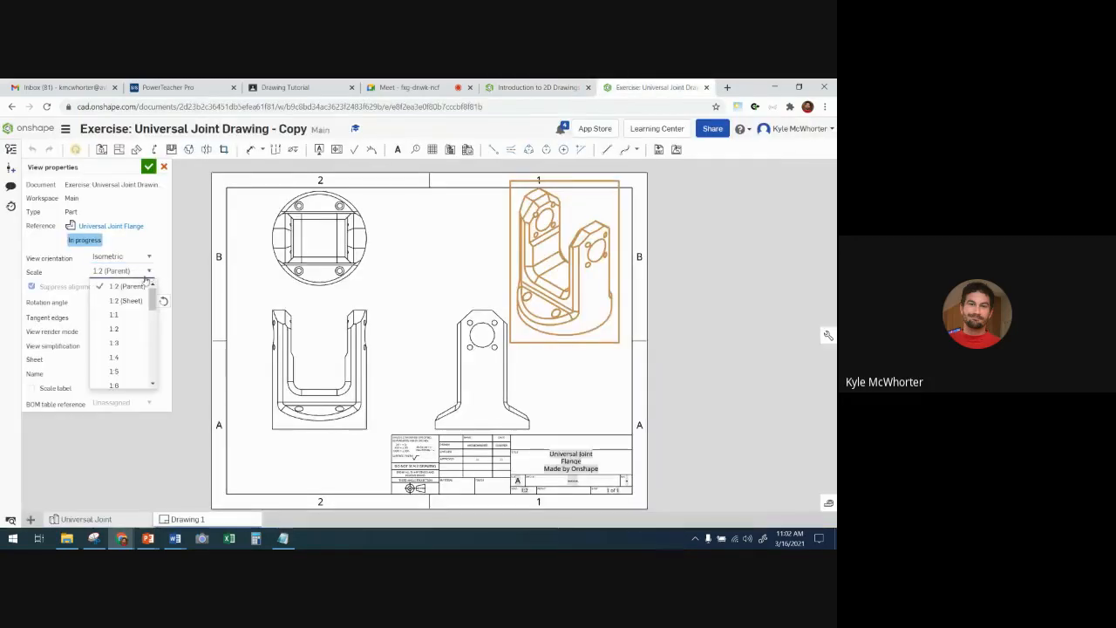
left_click(124, 357)
left_click(148, 165)
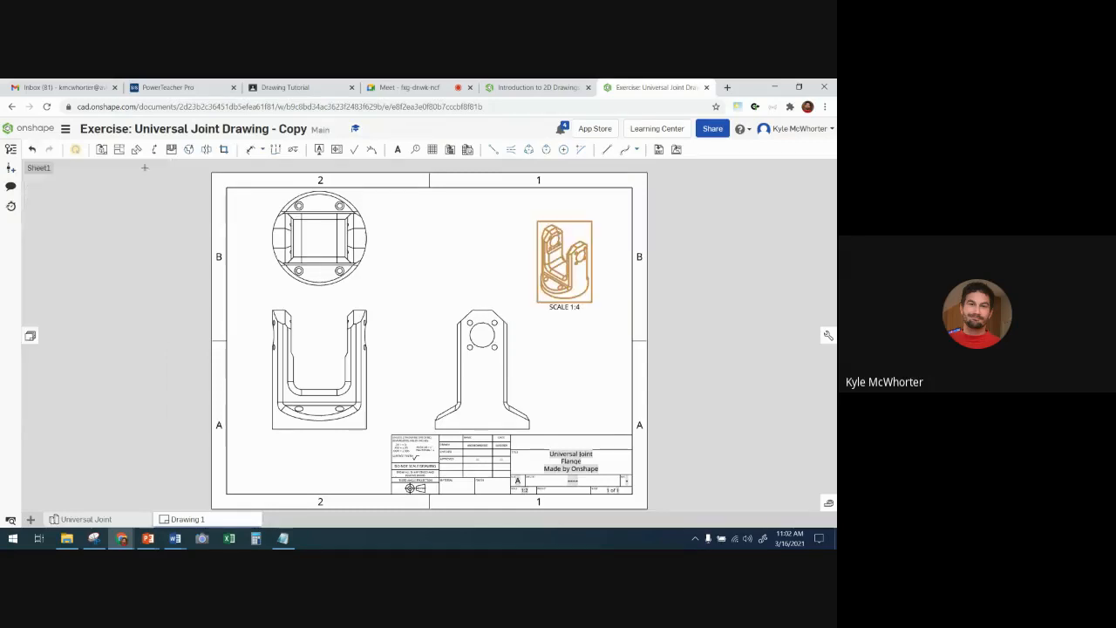
left_click_drag(558, 270, 574, 249)
left_click(512, 271)
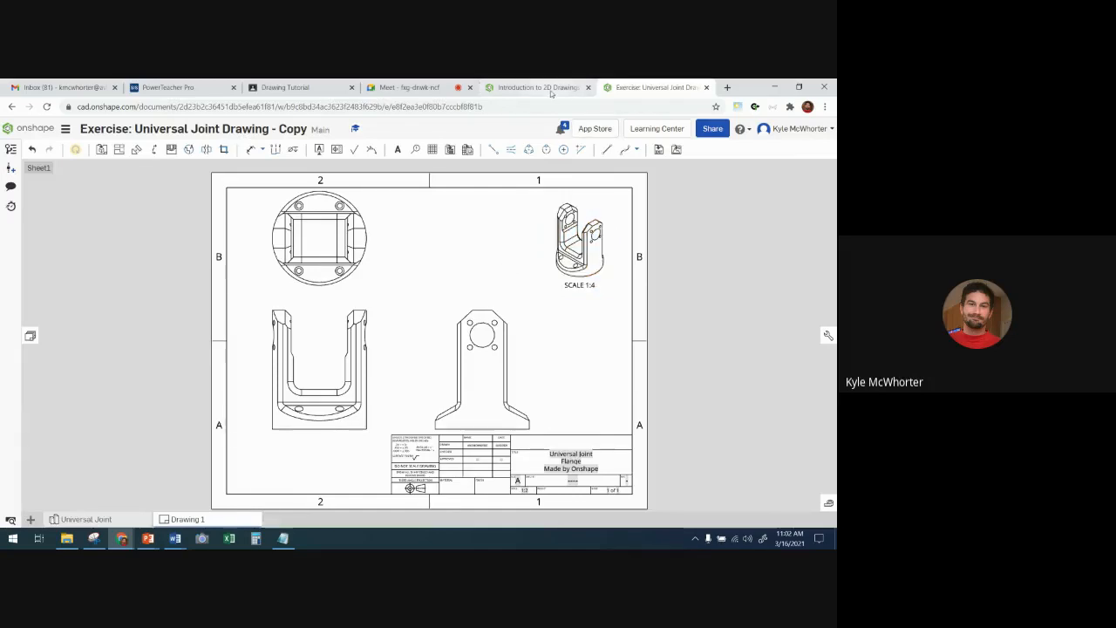
- Check the Step 5 instructions for the isometric view's display and show that view shaded in the drawing
left_click(514, 87)
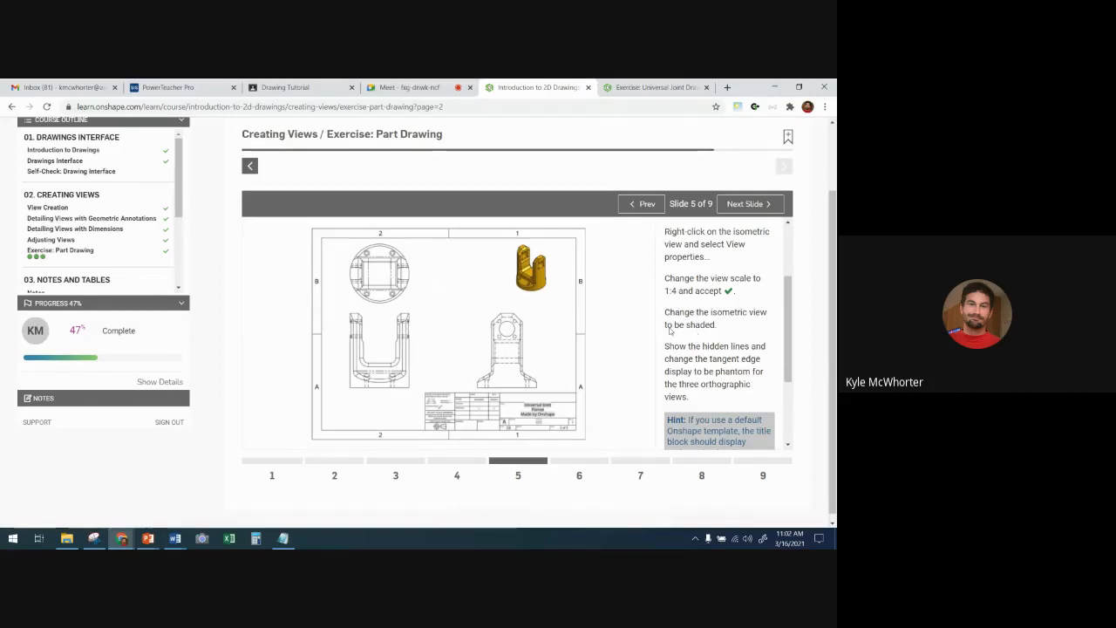
left_click(645, 88)
left_click(593, 240)
right_click(589, 228)
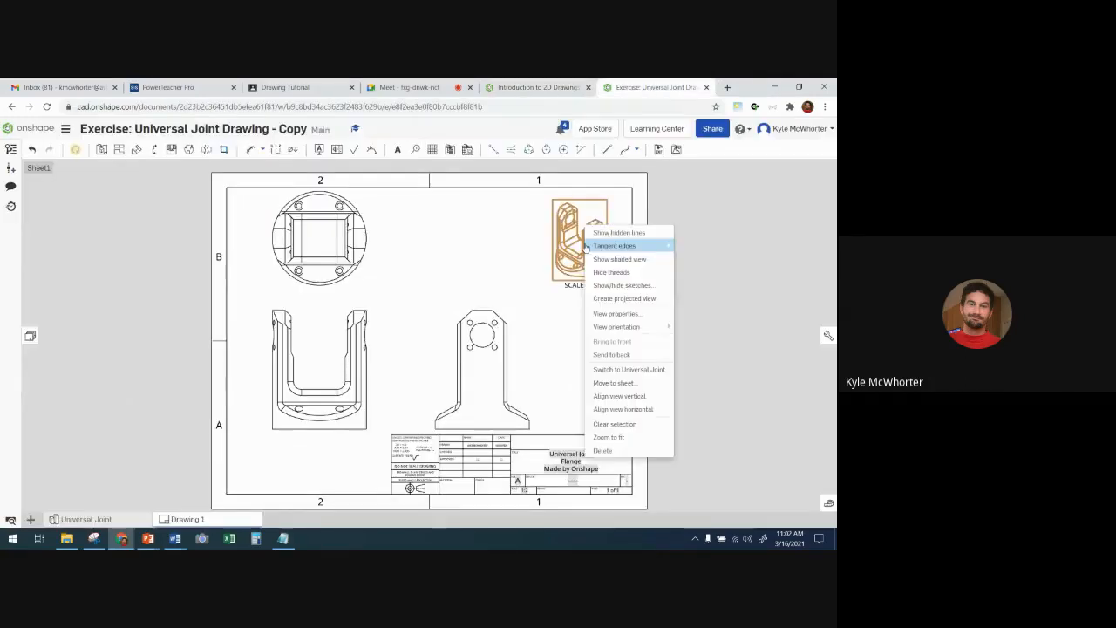
left_click(640, 261)
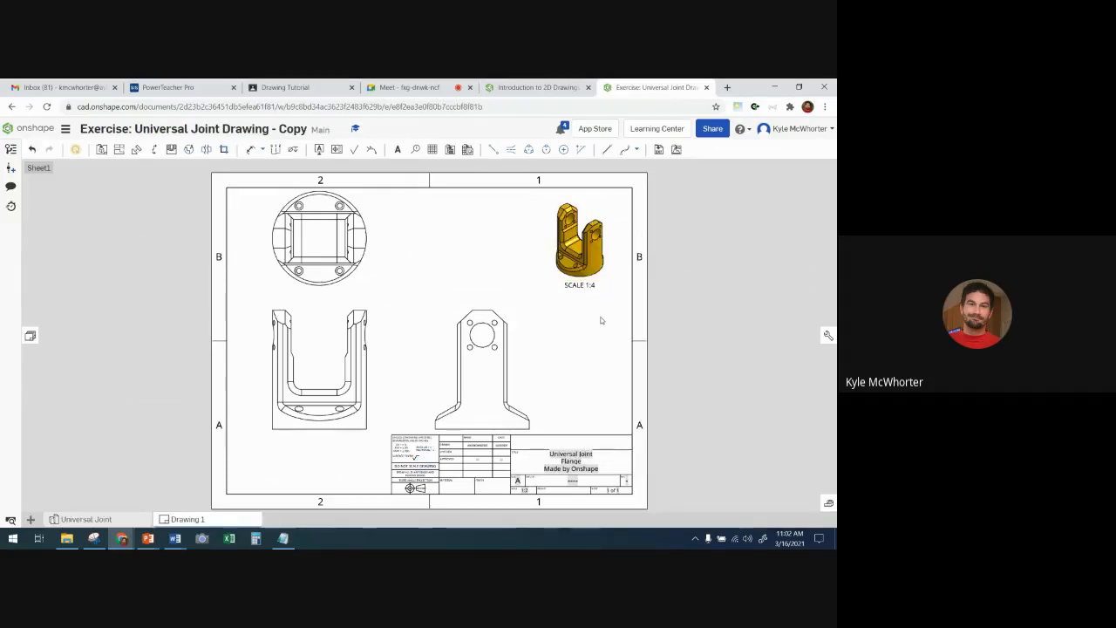
- Read the remaining Step 5 display instructions and show hidden lines in the top, front and side views together
left_click(532, 87)
scroll(706, 358, "down", 1)
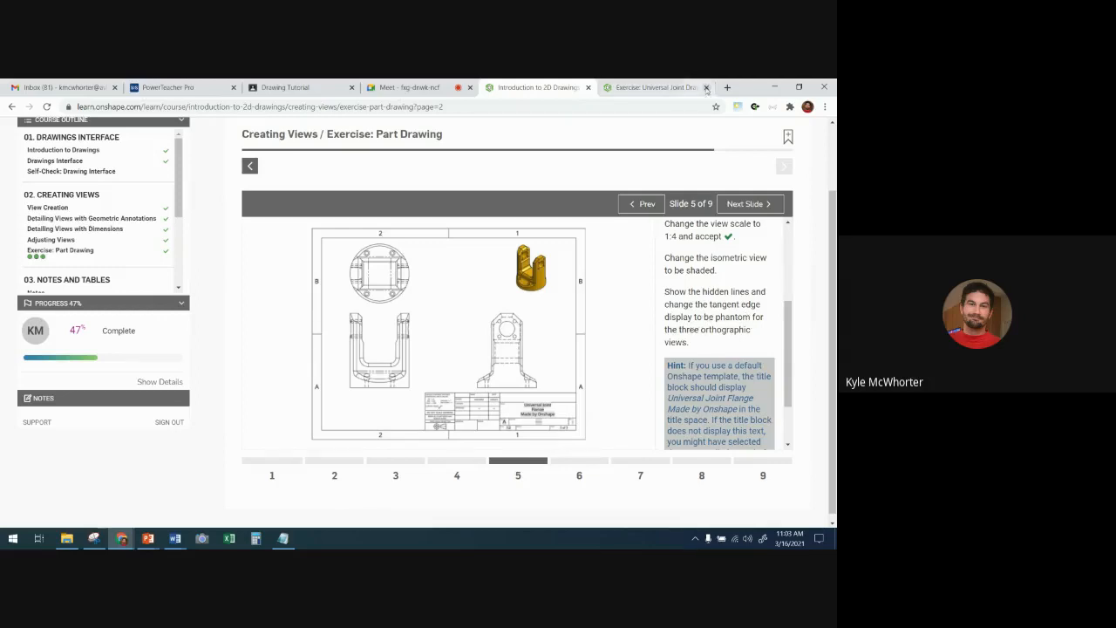
left_click(661, 87)
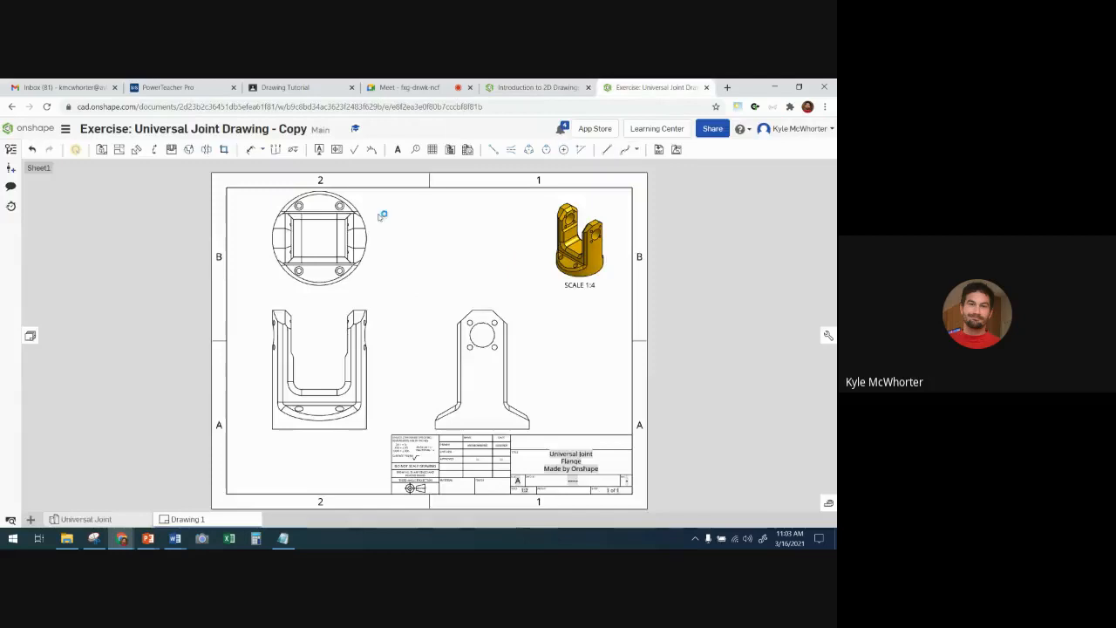
left_click(313, 237)
left_click(305, 385)
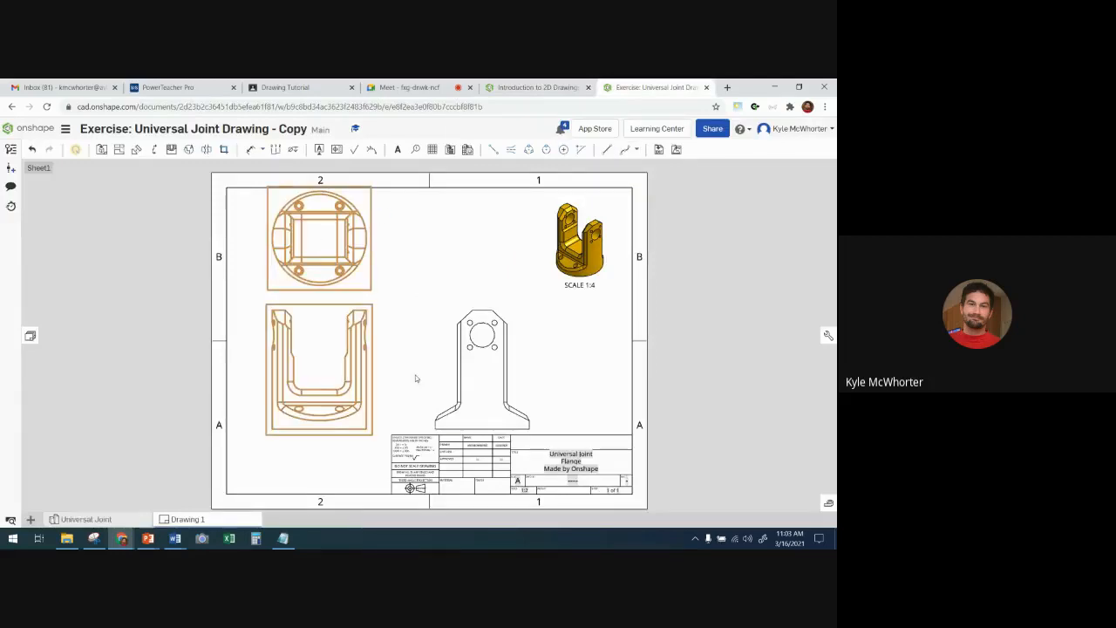
left_click(477, 377)
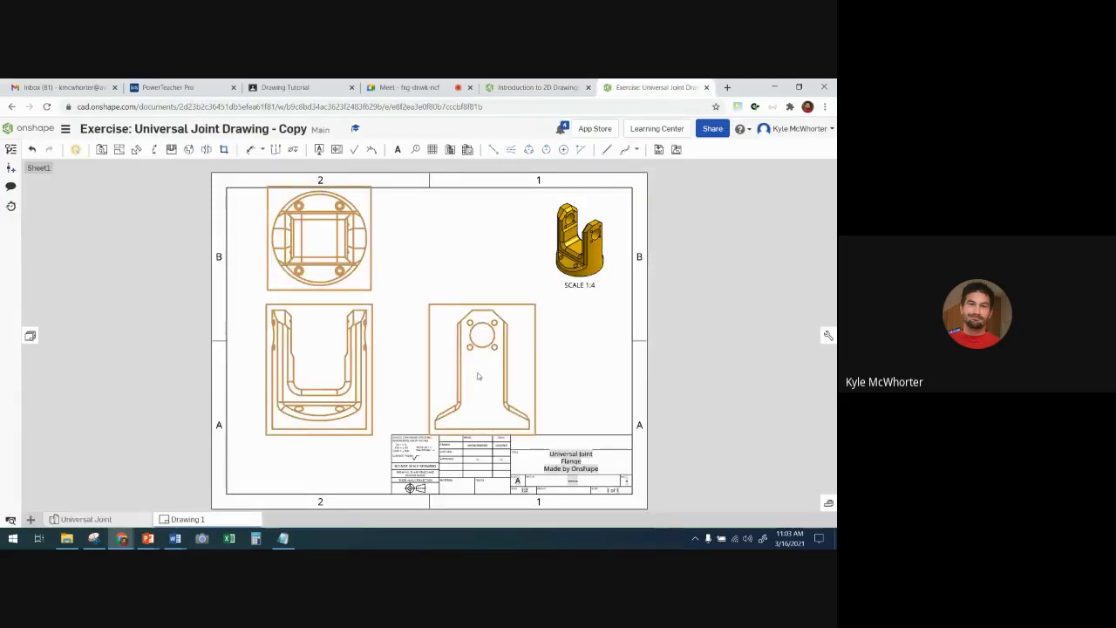
right_click(478, 376)
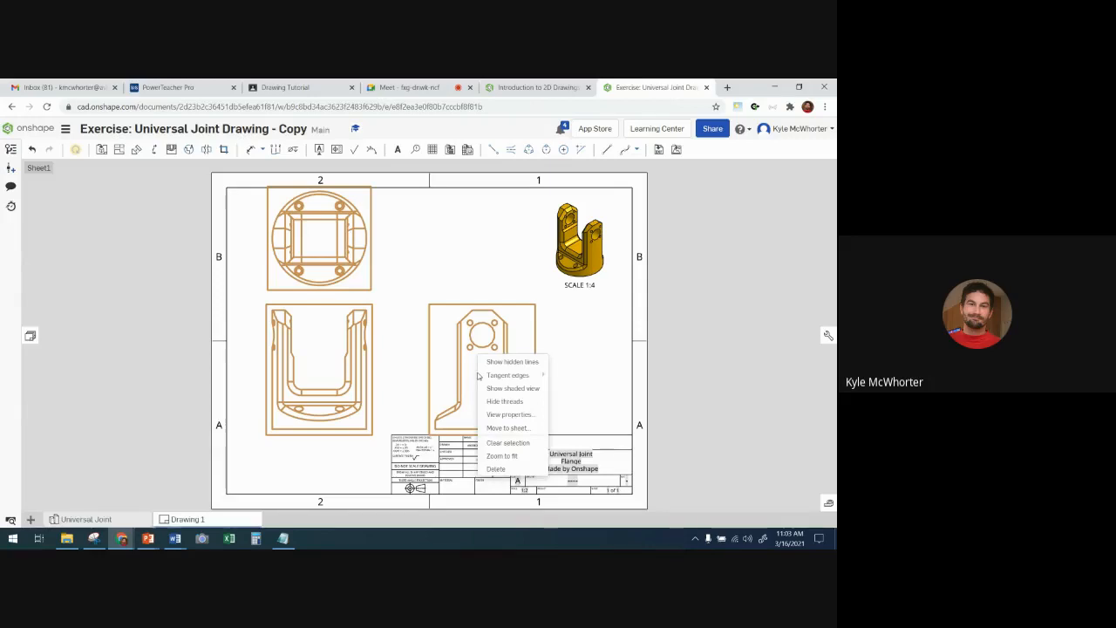
left_click(505, 363)
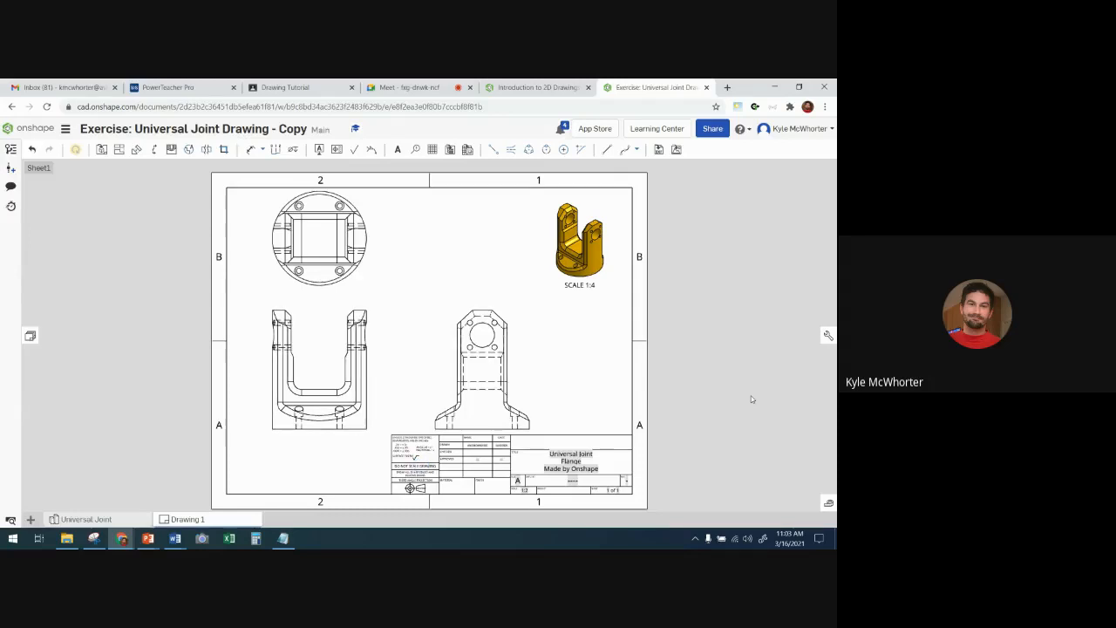
- Change the tangent edge display to Phantom for the top, front and side views together
left_click(302, 244)
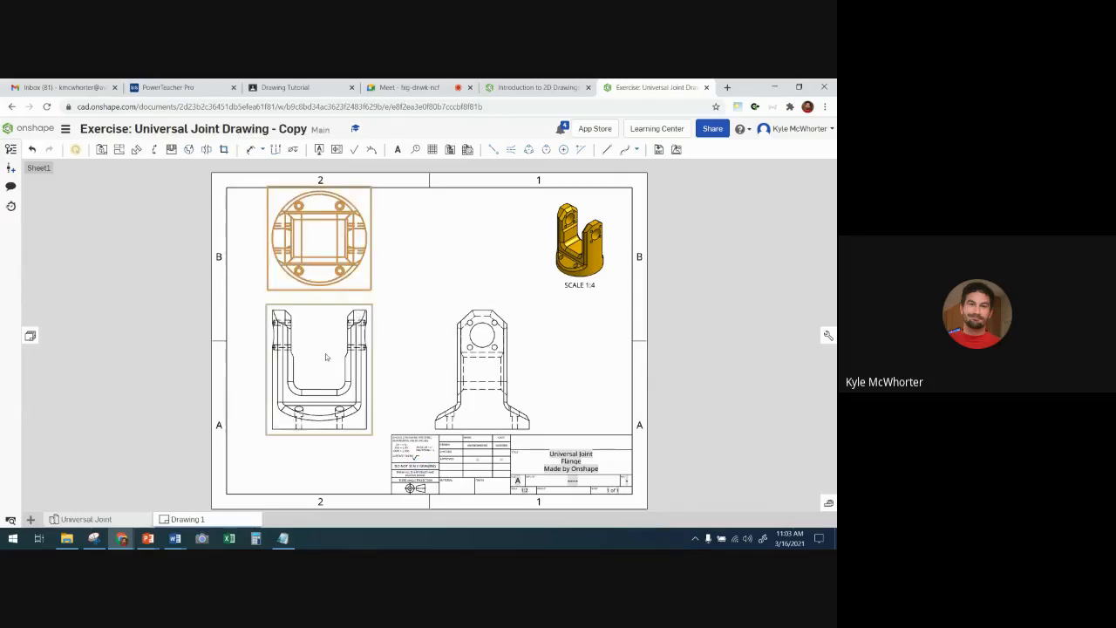
left_click(325, 353)
left_click(475, 364)
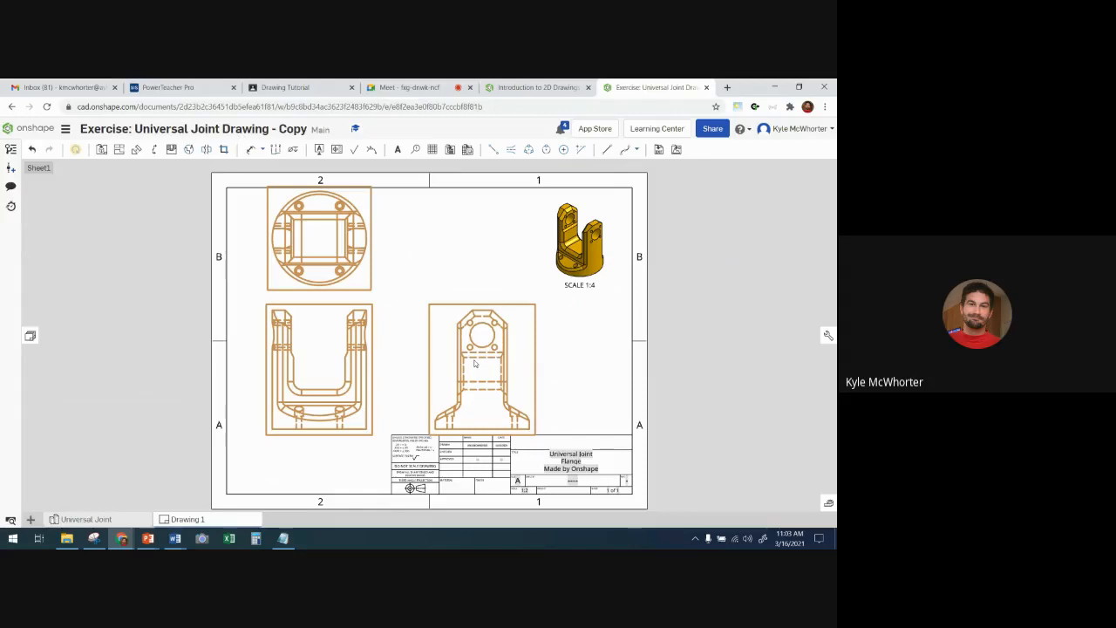
right_click(475, 364)
mouse_move(513, 362)
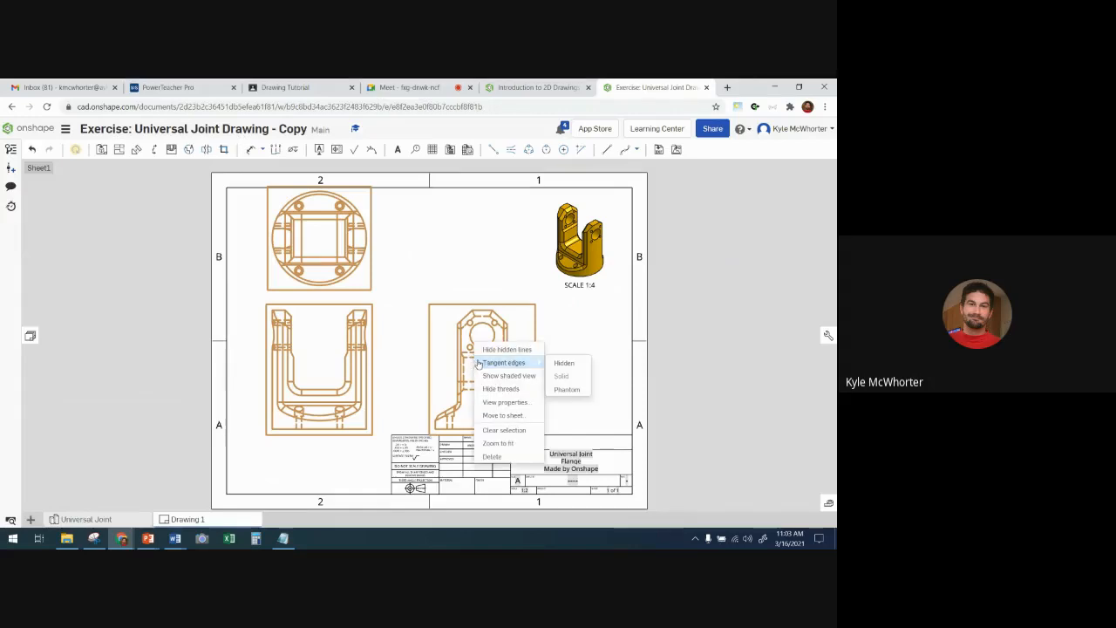
left_click(566, 389)
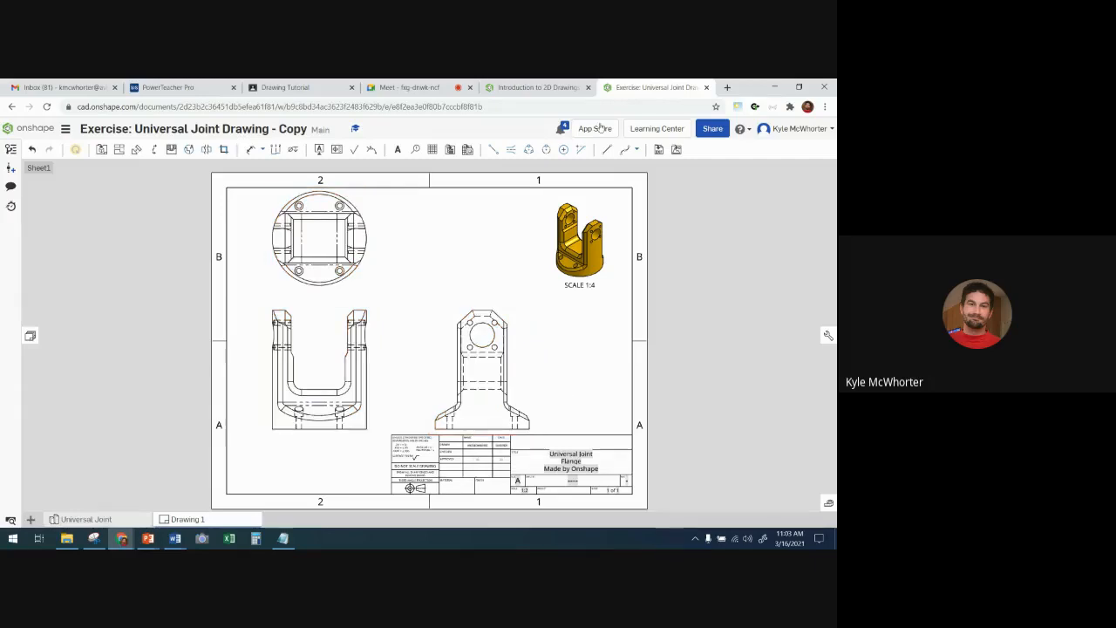
- Review the rest of Step 5 in the course, advance to Step 6 for the renaming instructions, and return to the drawing
left_click(544, 88)
scroll(719, 309, "down", 2)
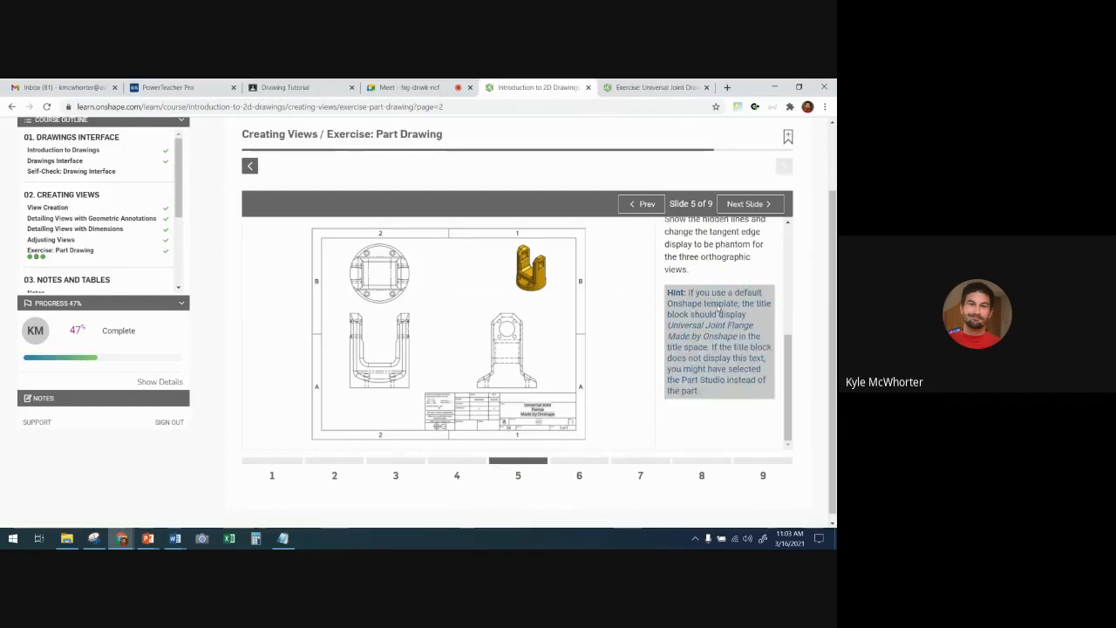
scroll(719, 310, "up", 3)
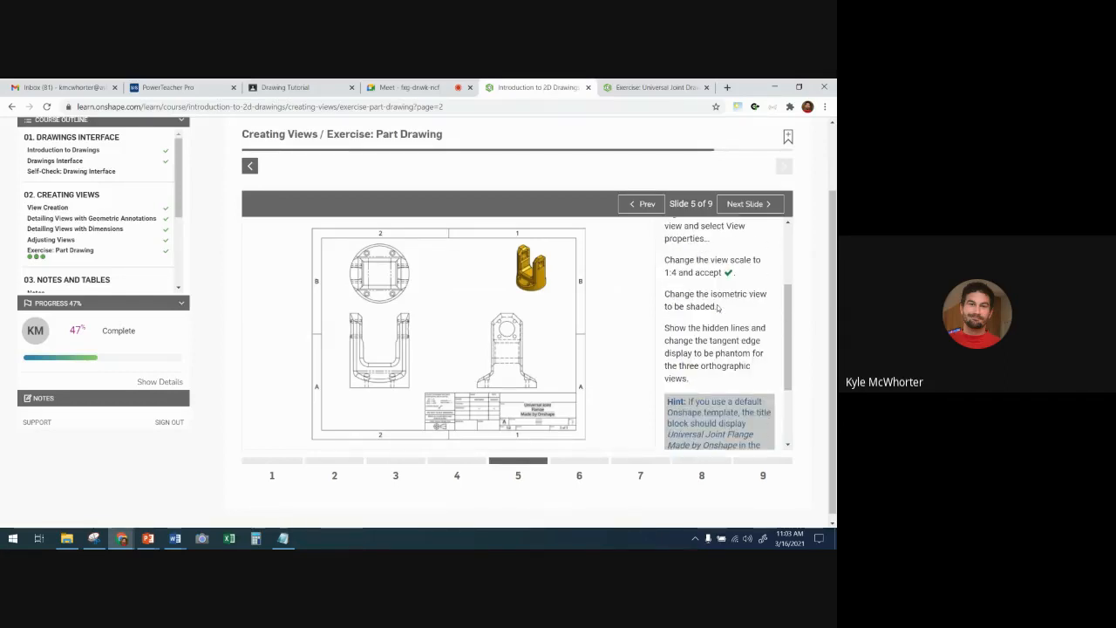
left_click(741, 205)
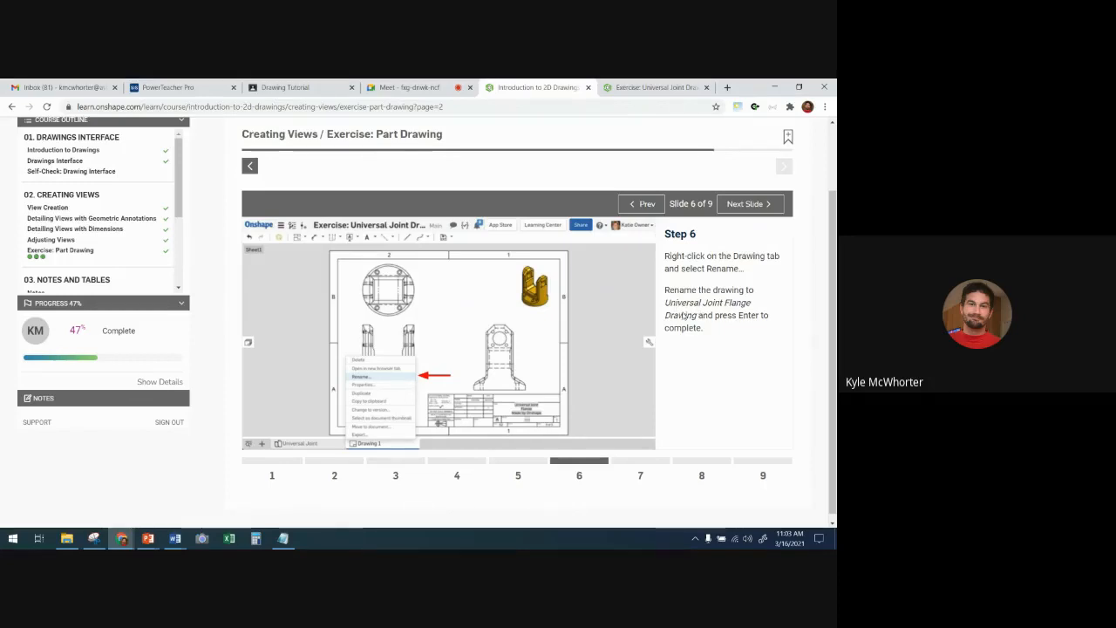
left_click(649, 88)
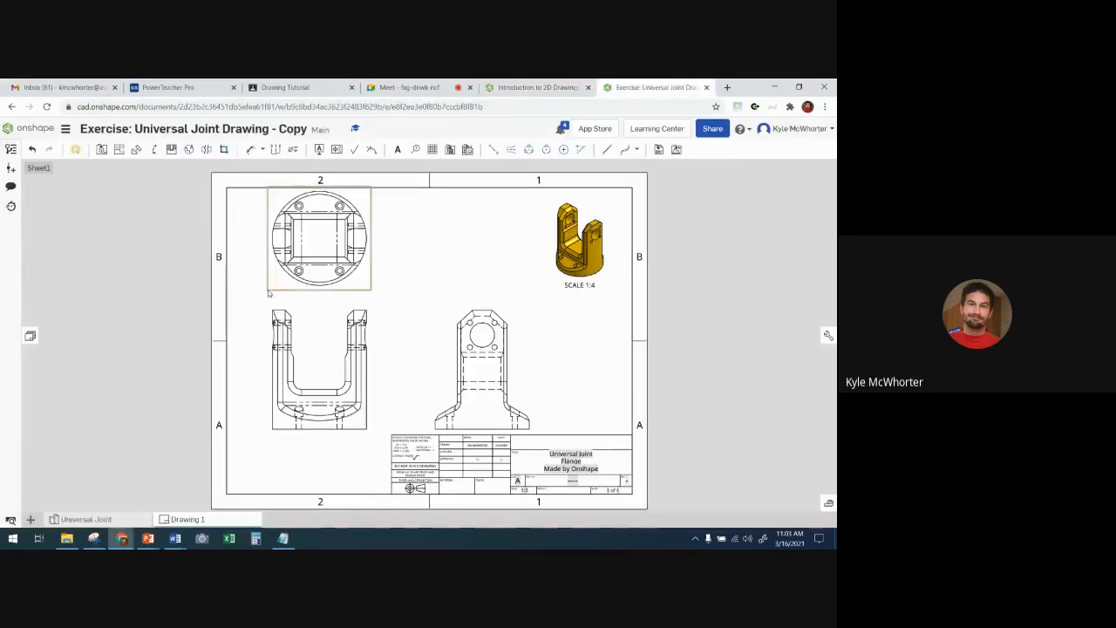
- Rename the Drawing 1 tab as "Universal Joint Flange Drawing"
right_click(181, 518)
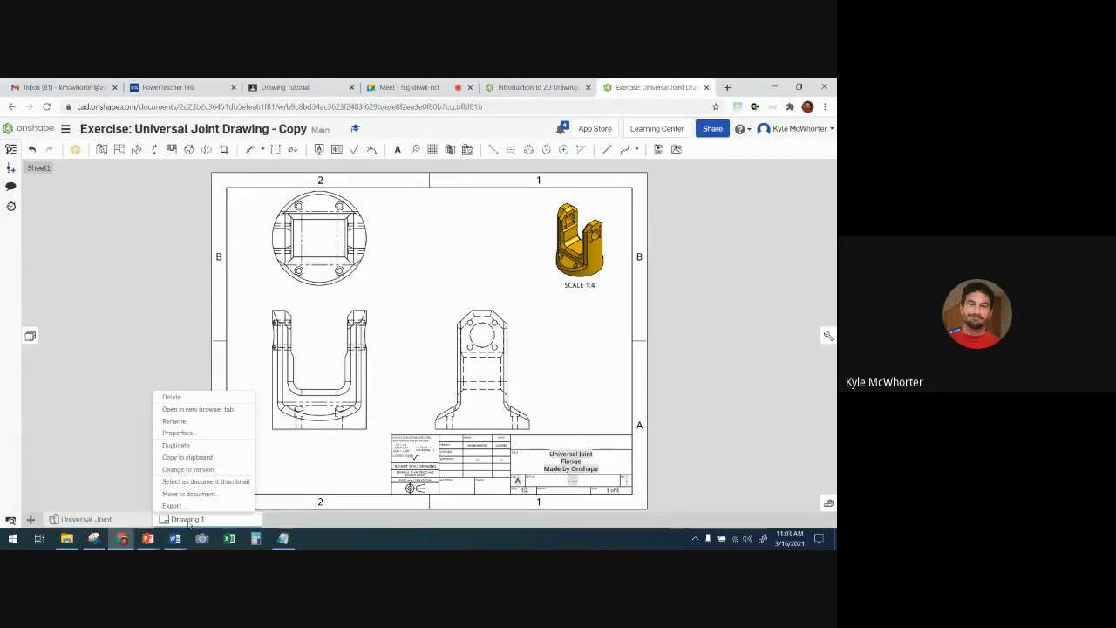
left_click(174, 421)
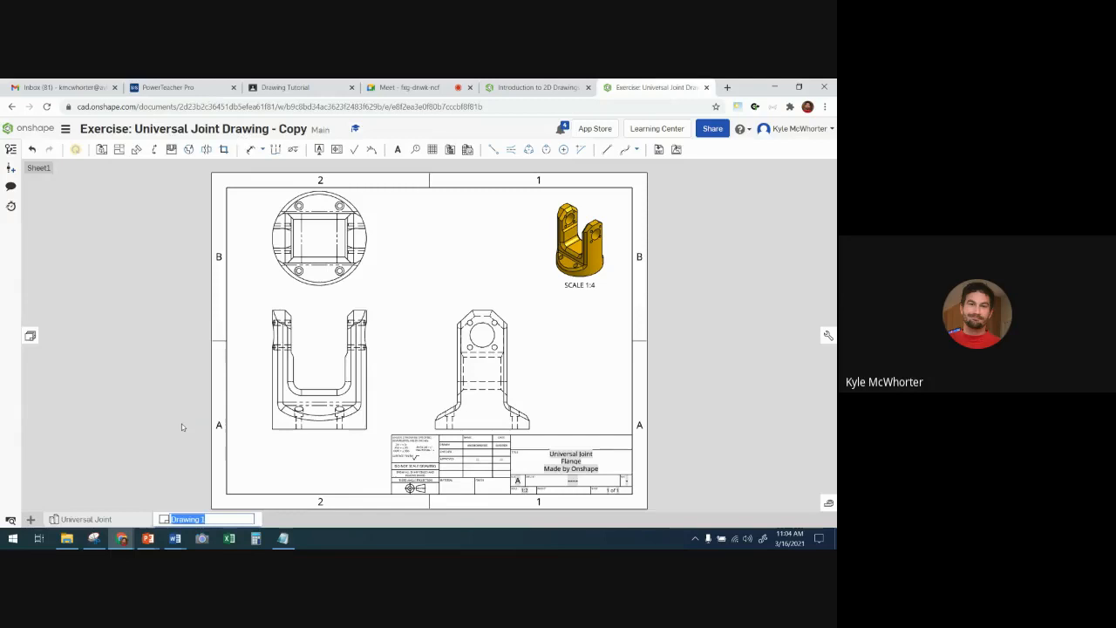
type("Universal Joint F")
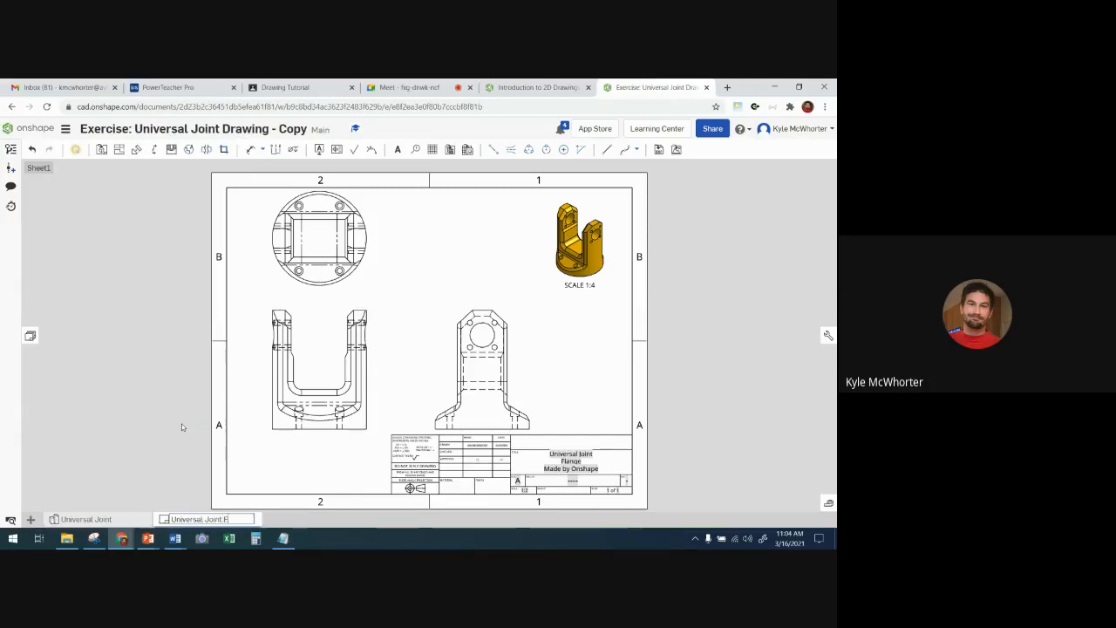
type("lange Drawing")
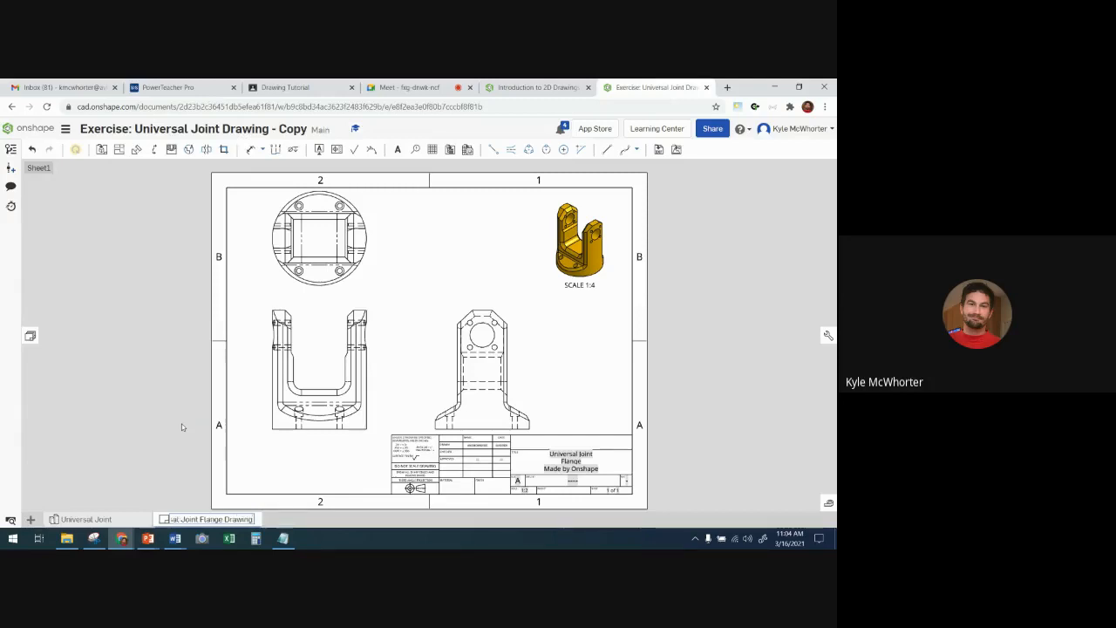
key("Return")
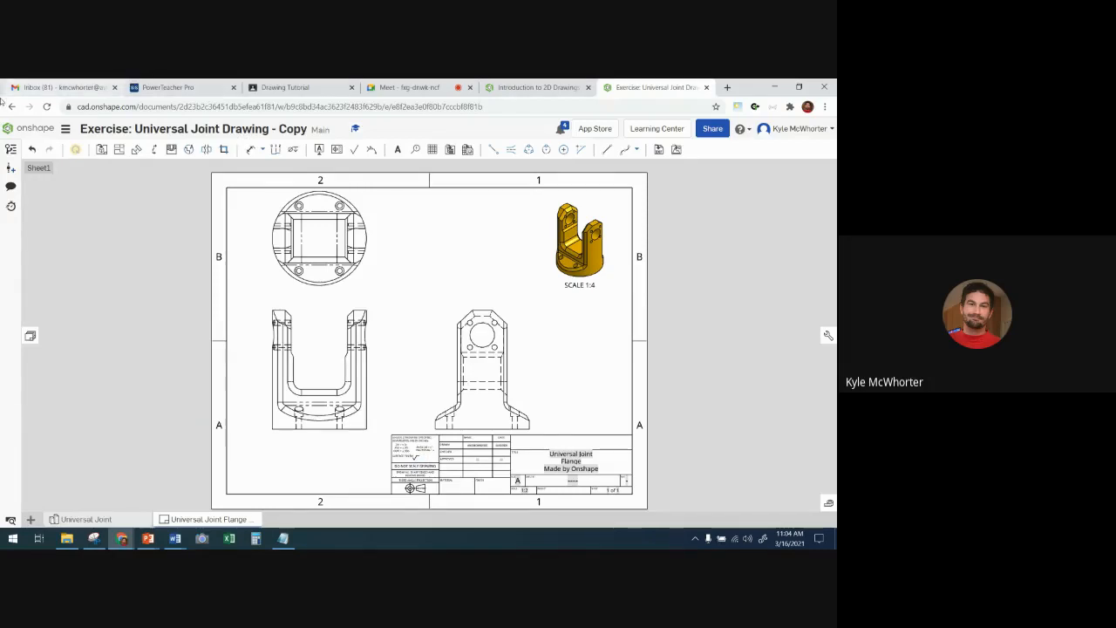
- Advance the course exercise to Step 7, read the centermark and centerline instructions, and return to the drawing
left_click(547, 87)
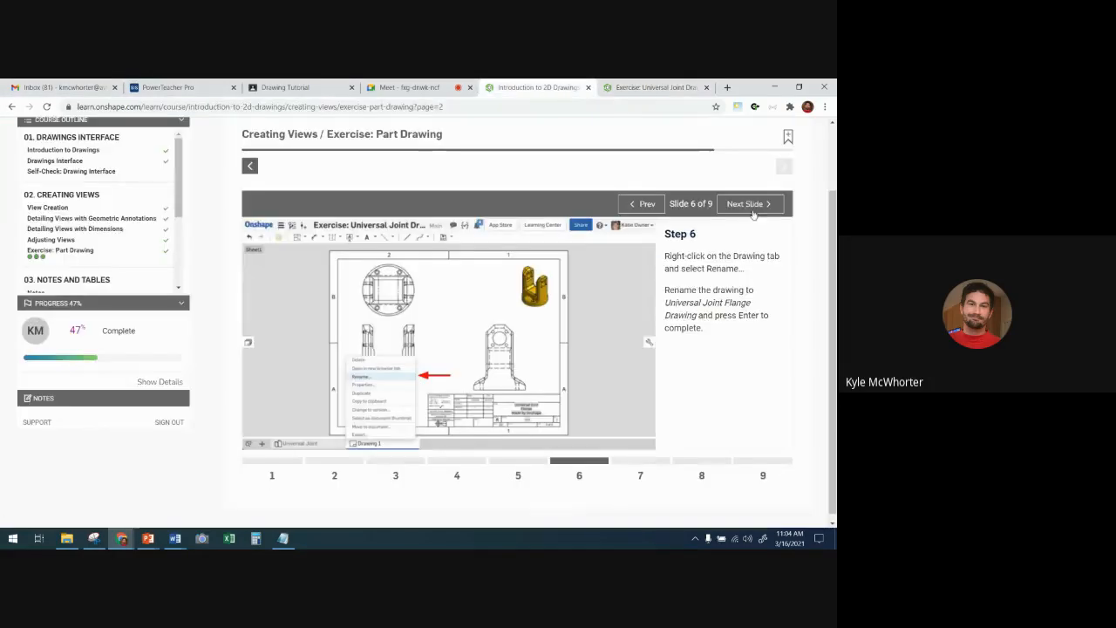
left_click(746, 206)
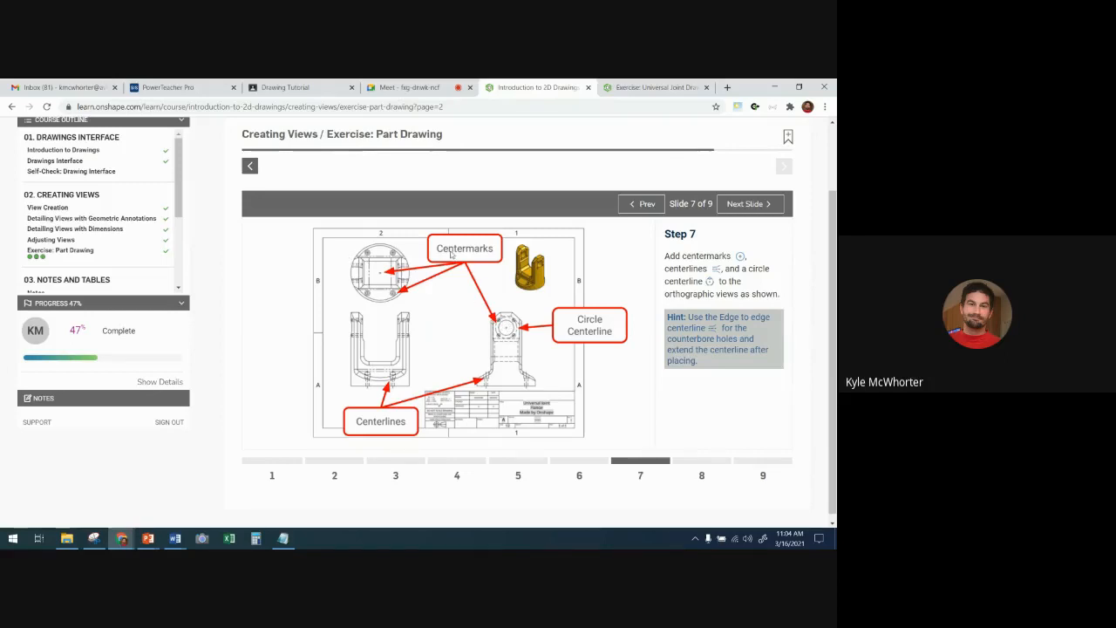
left_click(644, 88)
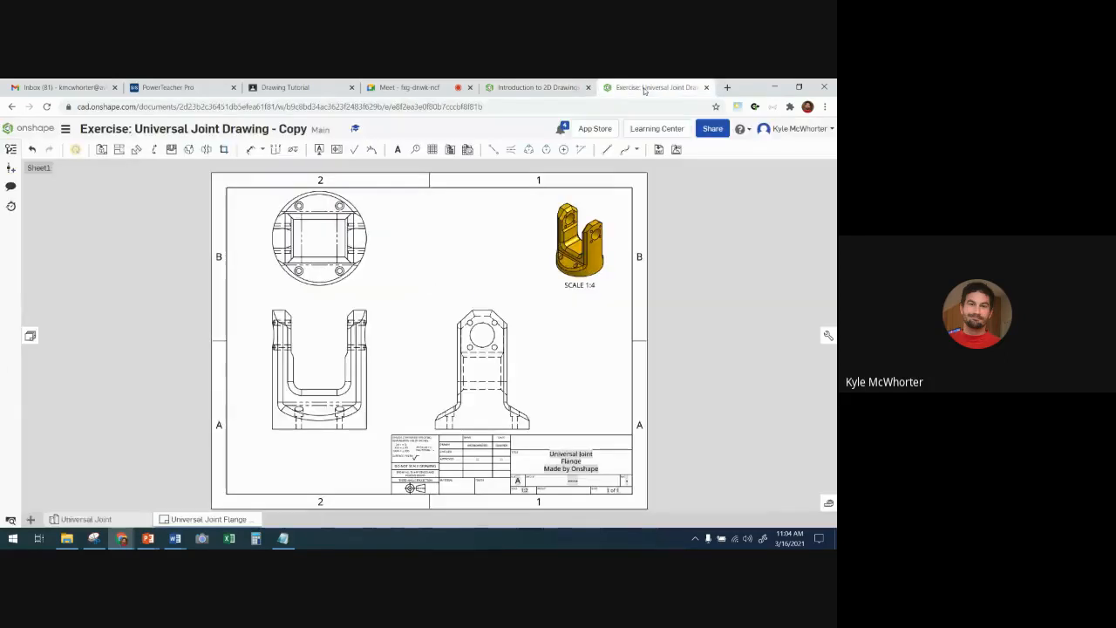
- Add centermarks to the four counterbore holes and the outer circle of the flange in the top view
left_click(563, 151)
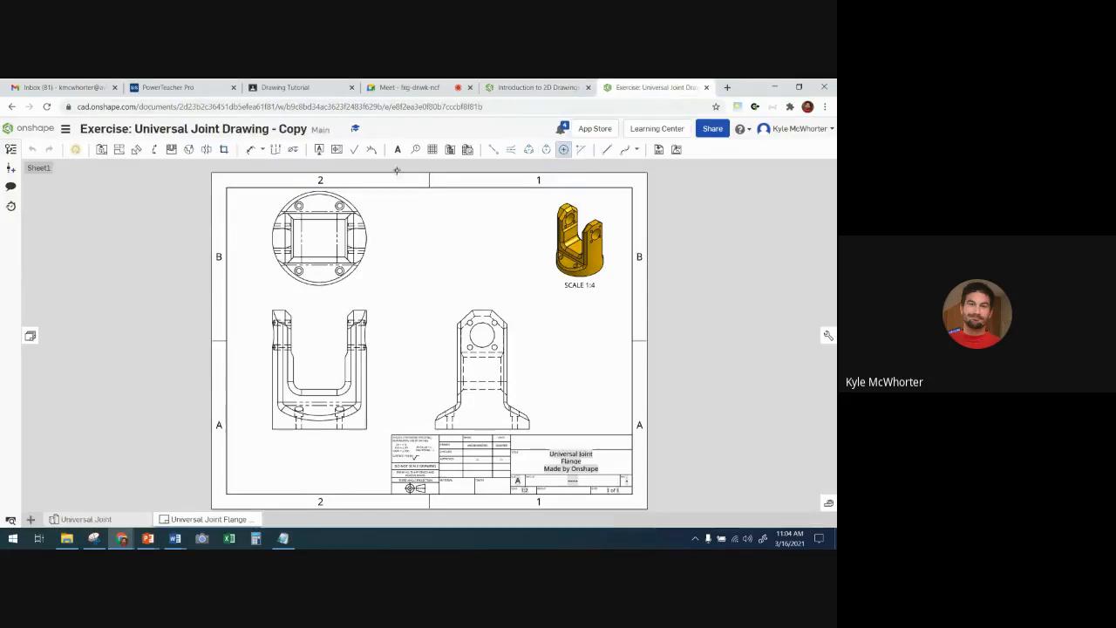
scroll(286, 190, "up", 2)
scroll(286, 190, "up", 2)
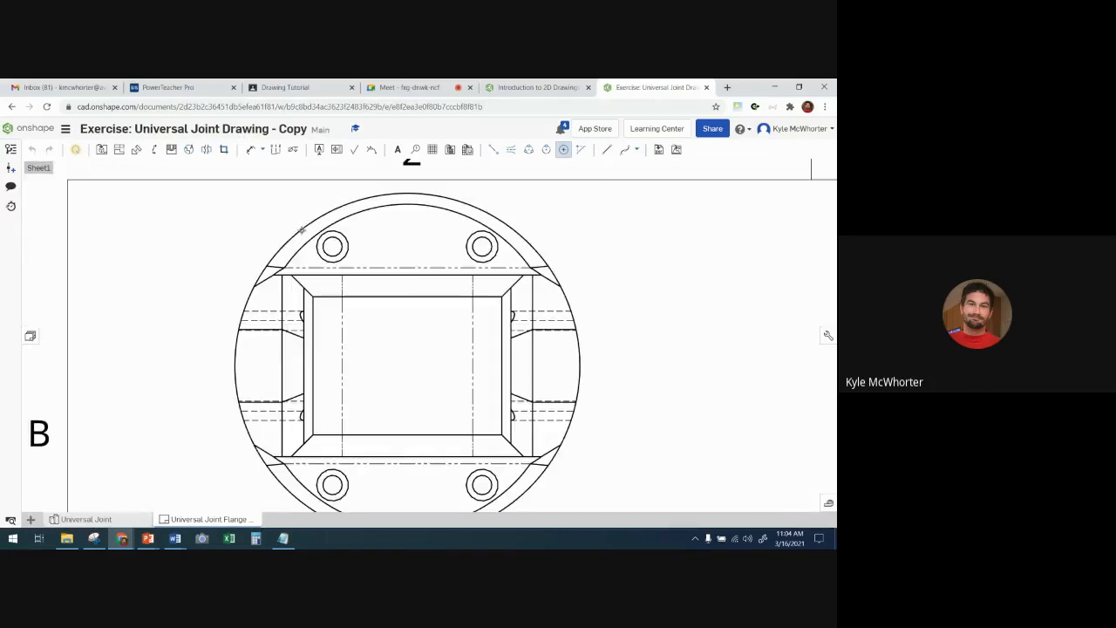
left_click(347, 242)
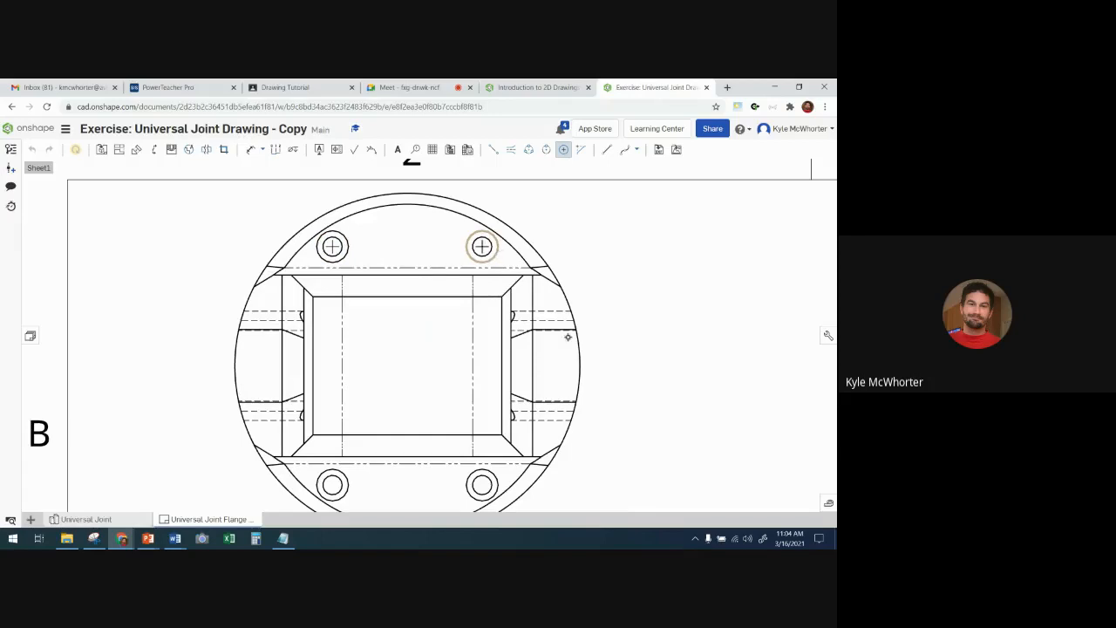
left_click(499, 484)
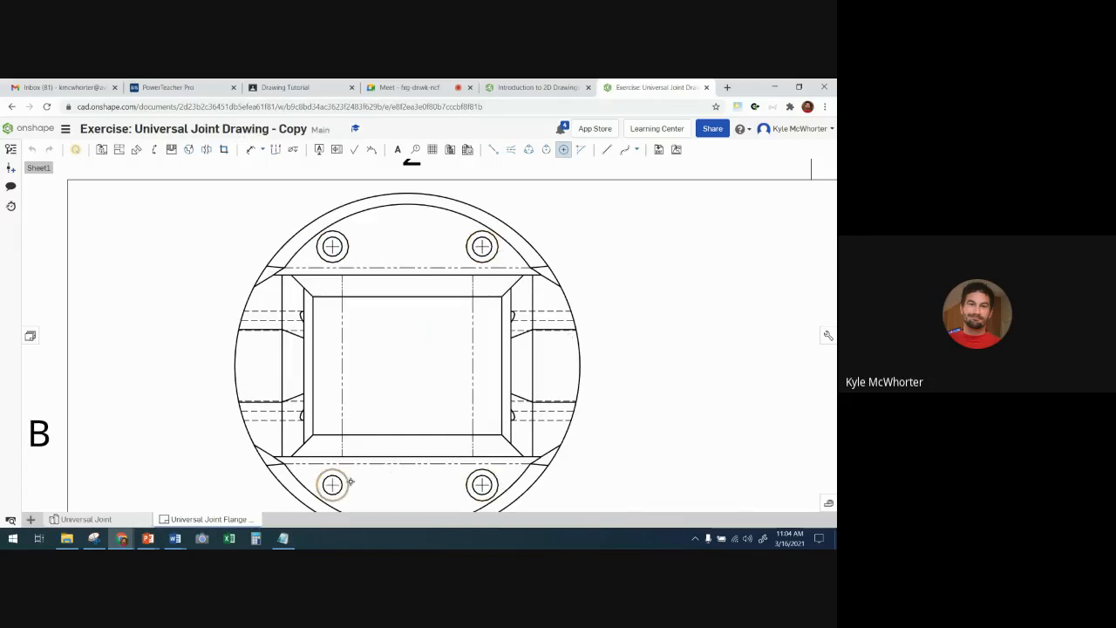
left_click(350, 482)
left_click(531, 245)
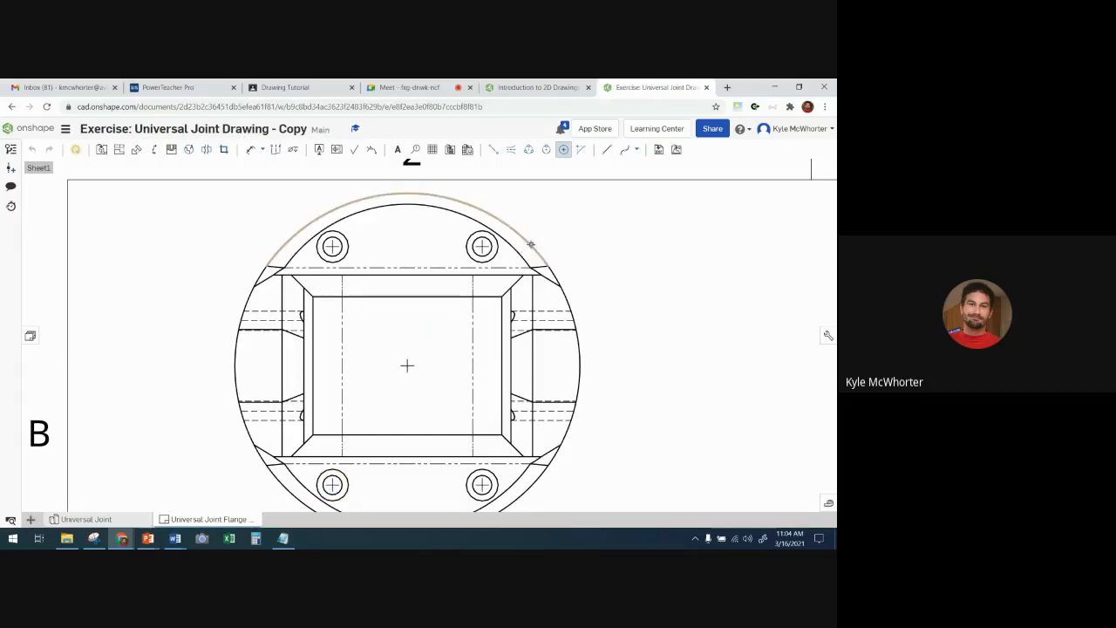
- Add centermarks to the large hole and the four small holes surrounding it in the side view
scroll(638, 282, "down", 3)
middle_click_drag(681, 354, 518, 298)
scroll(549, 366, "down", 2)
middle_click_drag(603, 485, 451, 368)
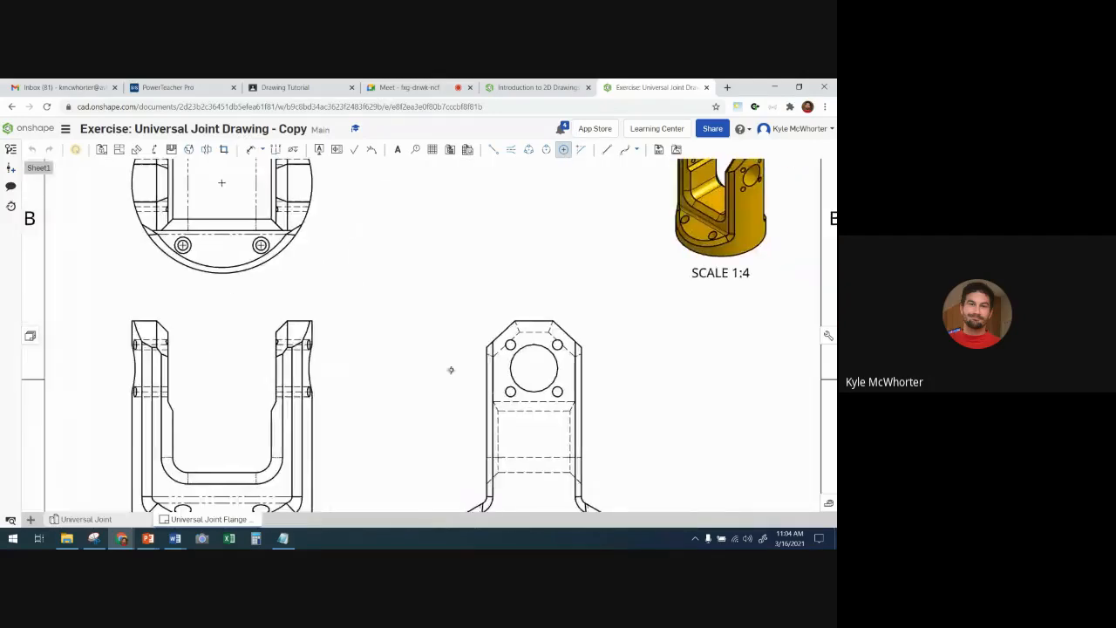
scroll(528, 366, "up", 2)
scroll(525, 366, "up", 2)
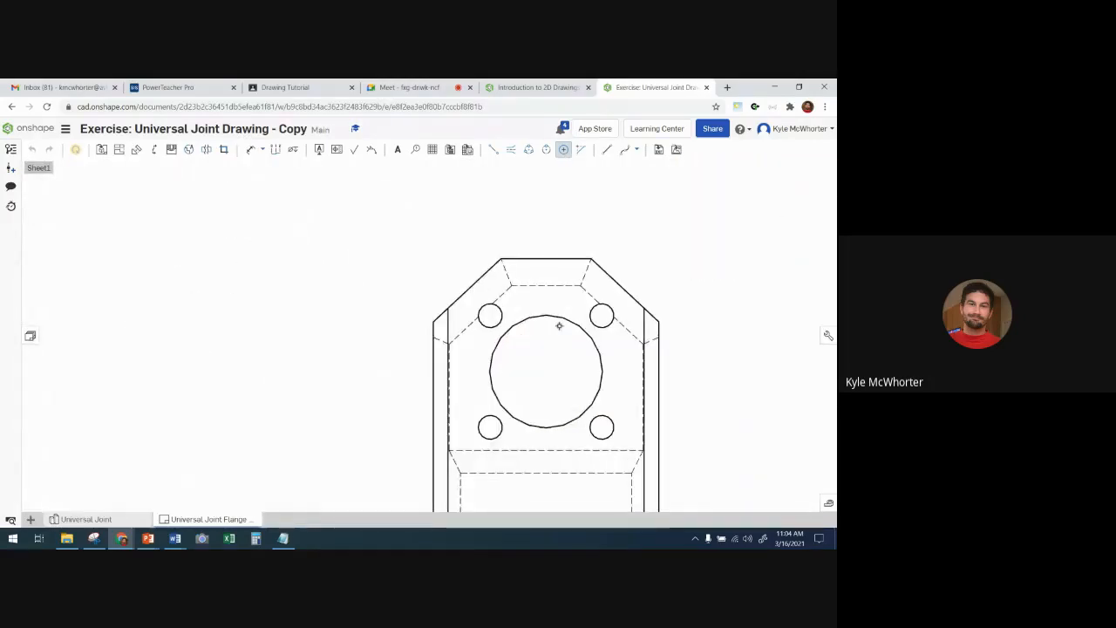
left_click(562, 322)
left_click(601, 314)
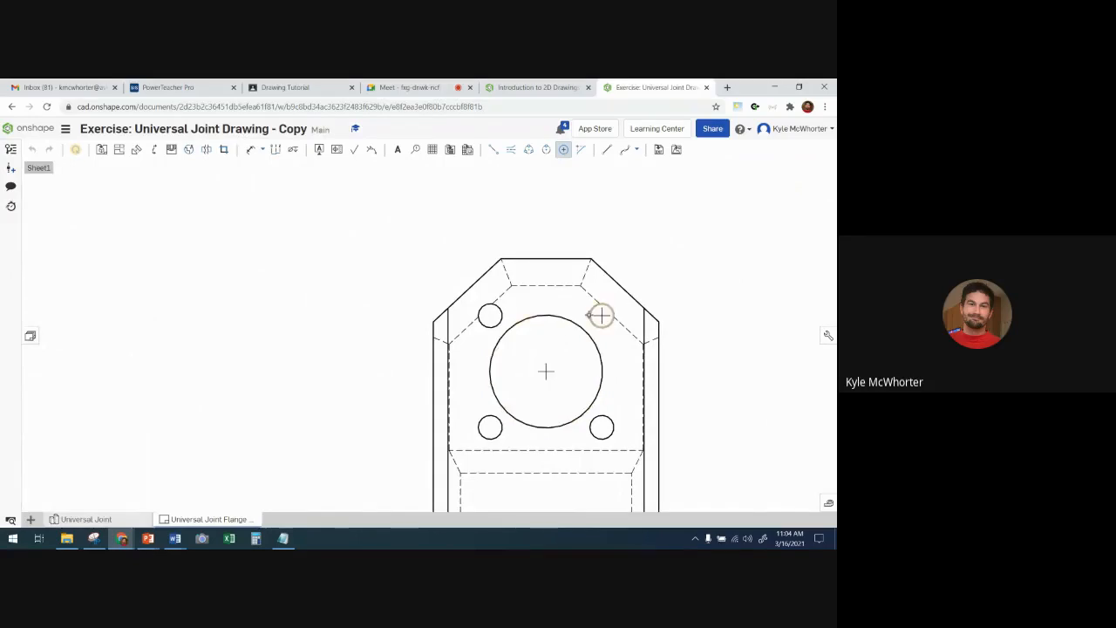
left_click(493, 312)
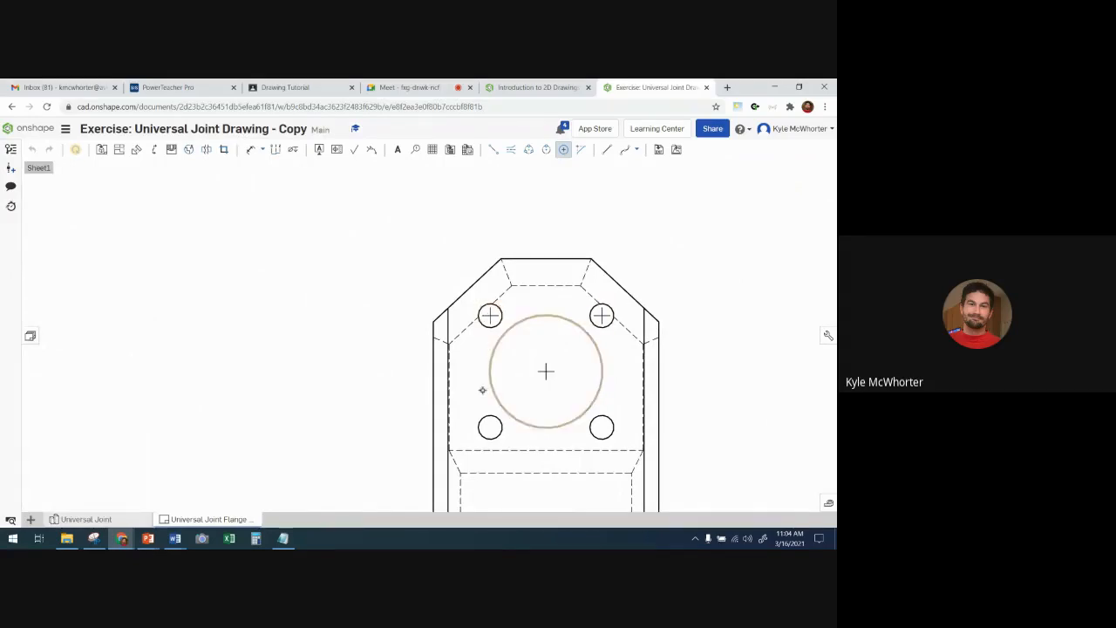
left_click(483, 417)
left_click(590, 432)
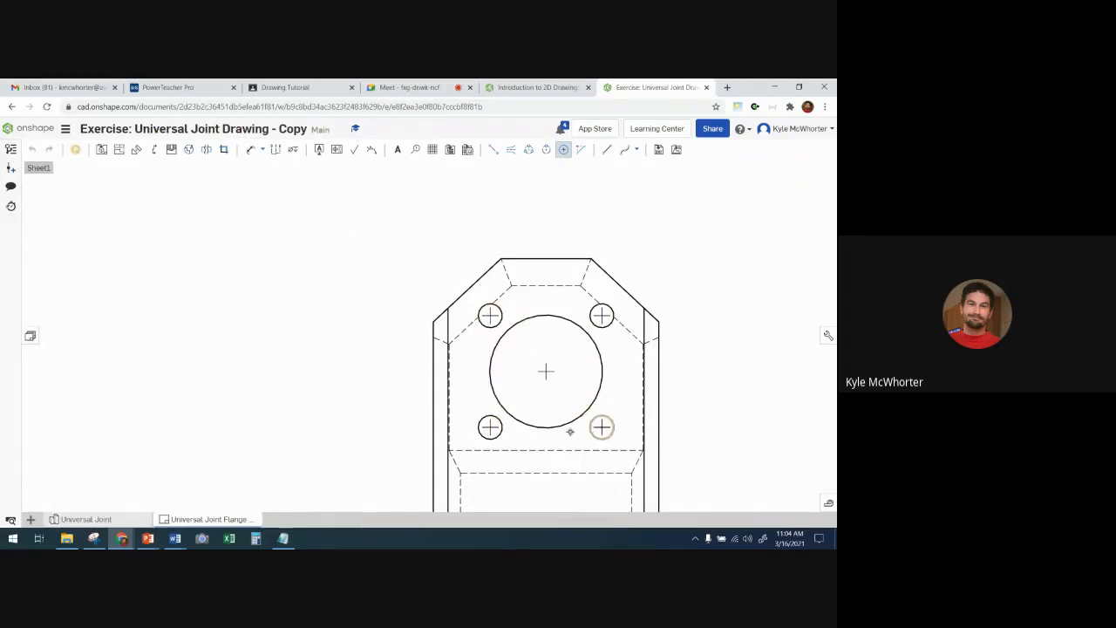
- Recheck the Step 7 example and add a 3 point circle centerline through the small holes in the side view
scroll(294, 320, "down", 3)
mouse_move(275, 360)
middle_mouse_down()
mouse_move(341, 343)
mouse_move(343, 356)
middle_mouse_up()
scroll(341, 343, "down", 3)
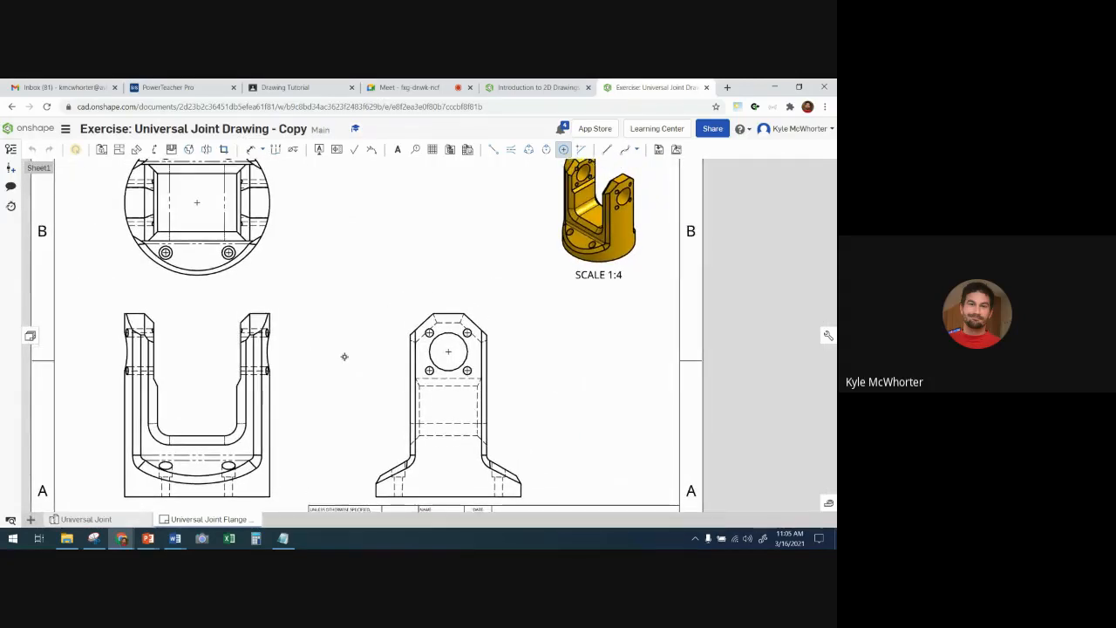
scroll(328, 276, "down", 2)
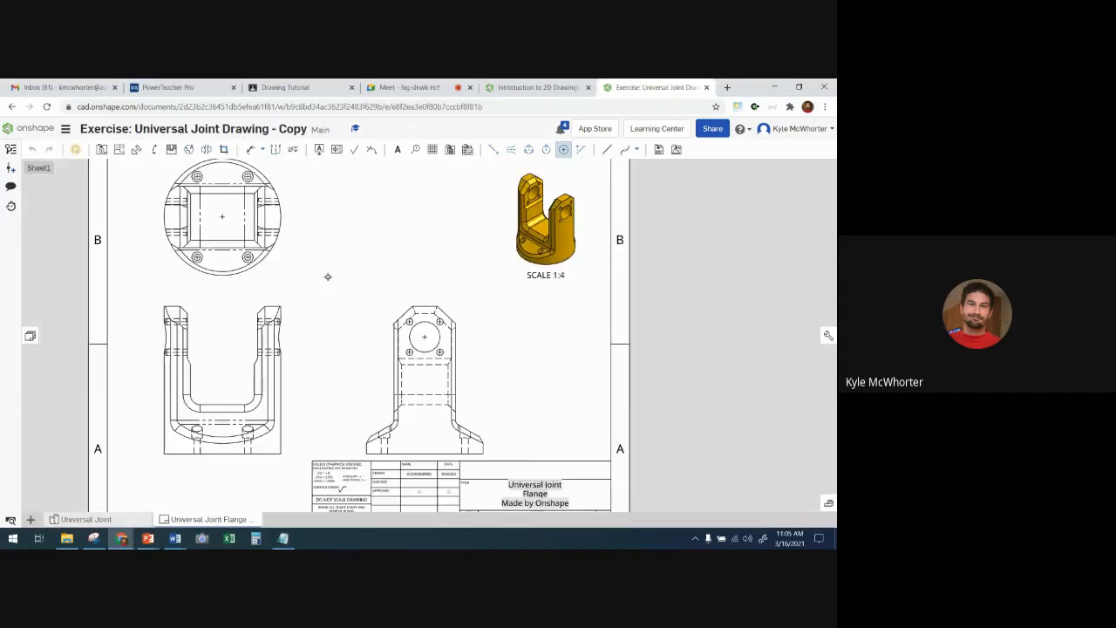
left_click(532, 88)
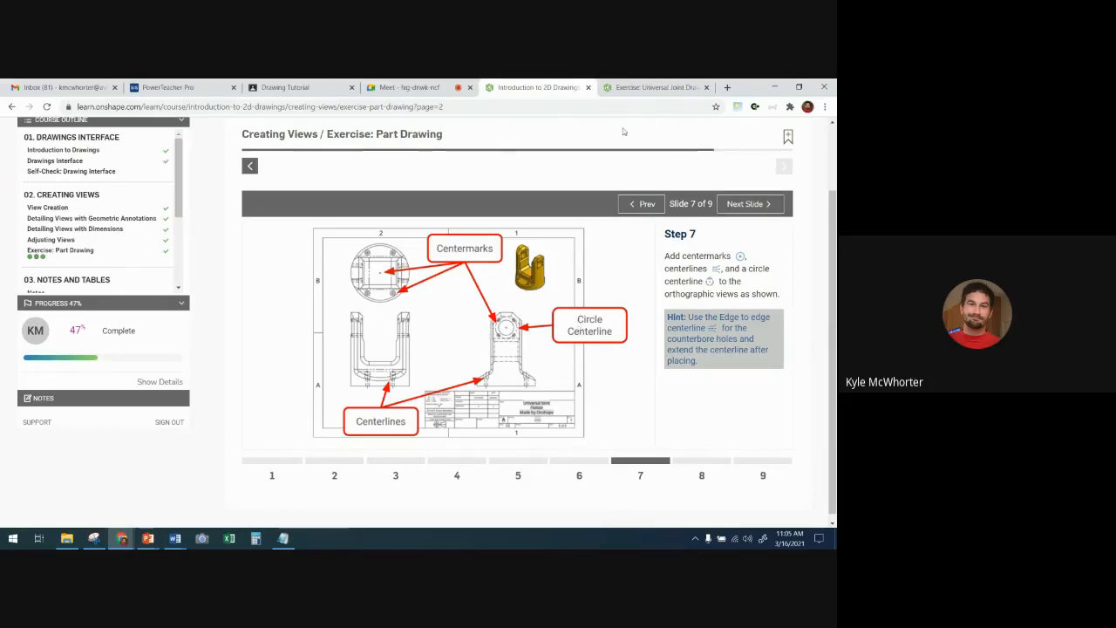
left_click(650, 88)
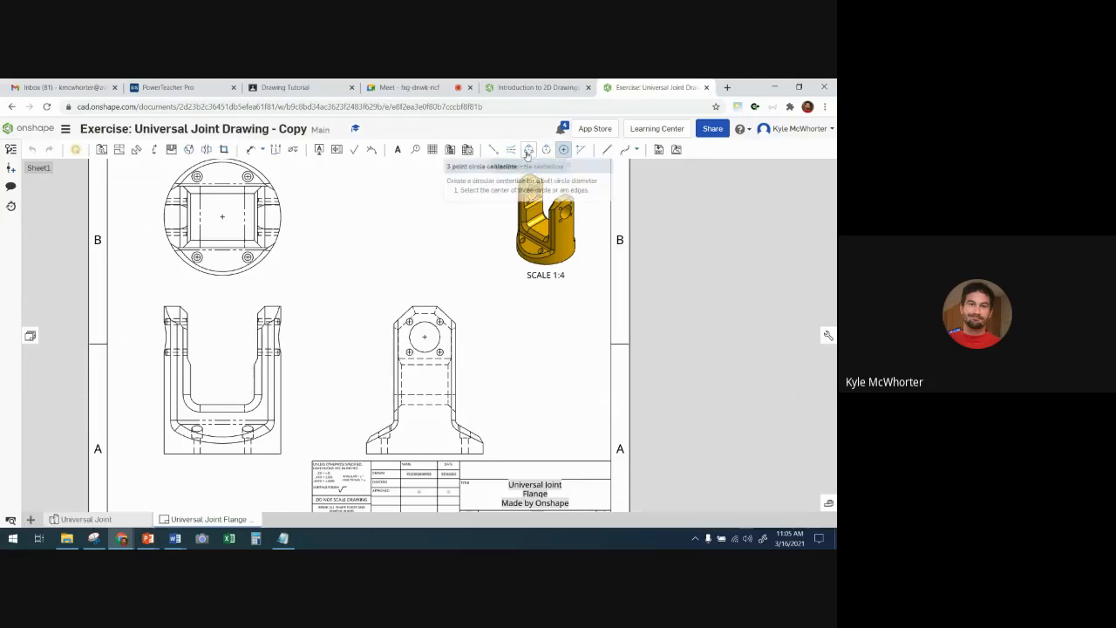
left_click(528, 151)
scroll(394, 312, "up", 5)
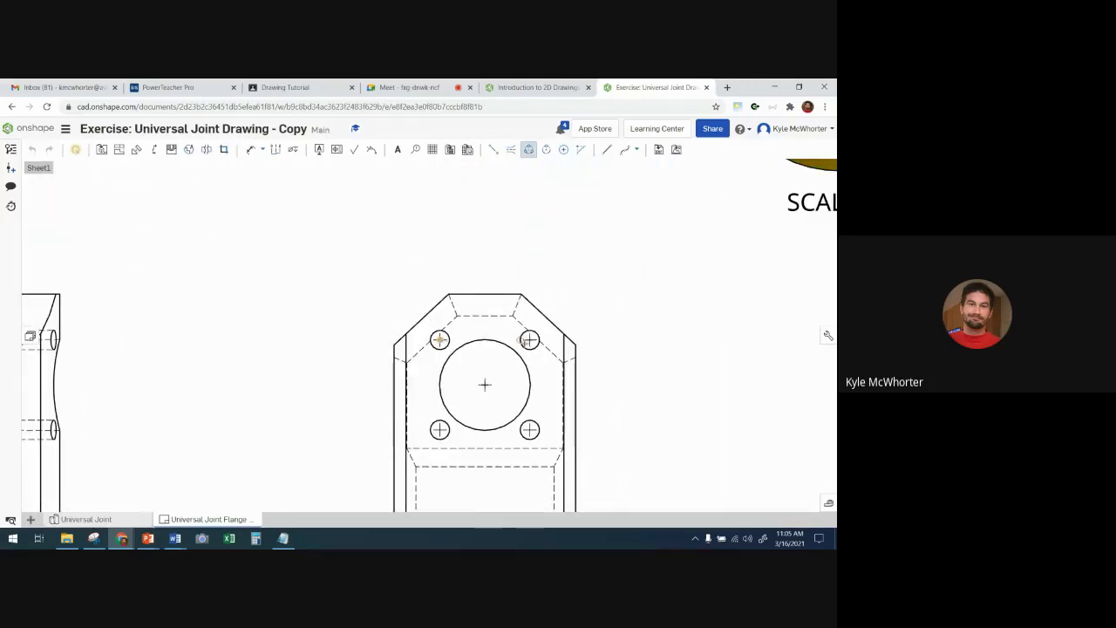
left_click(529, 339)
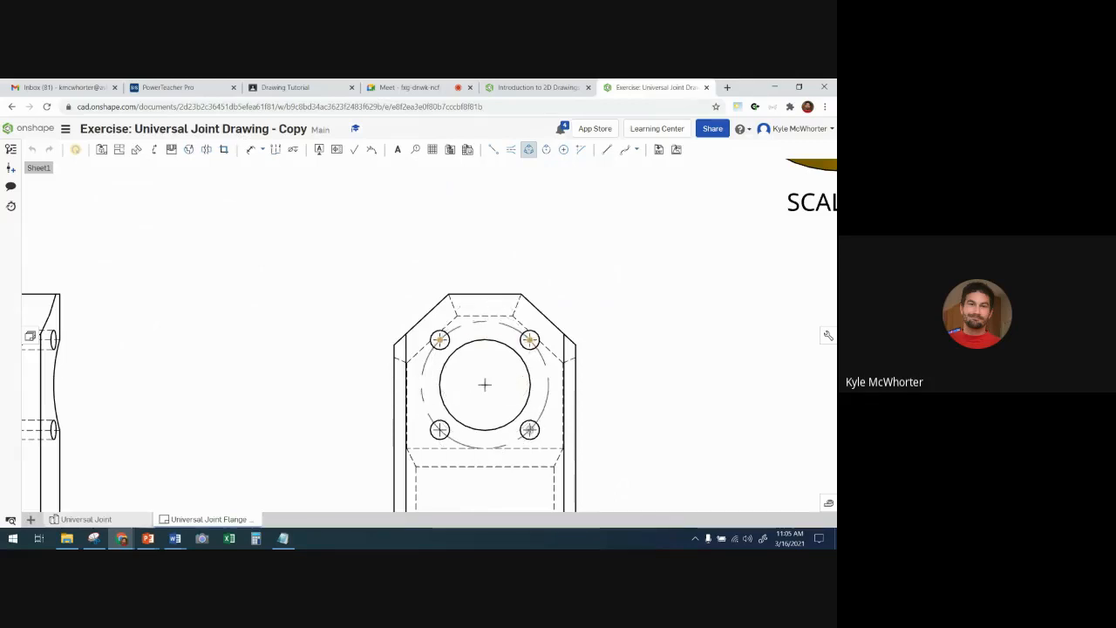
left_click(530, 429)
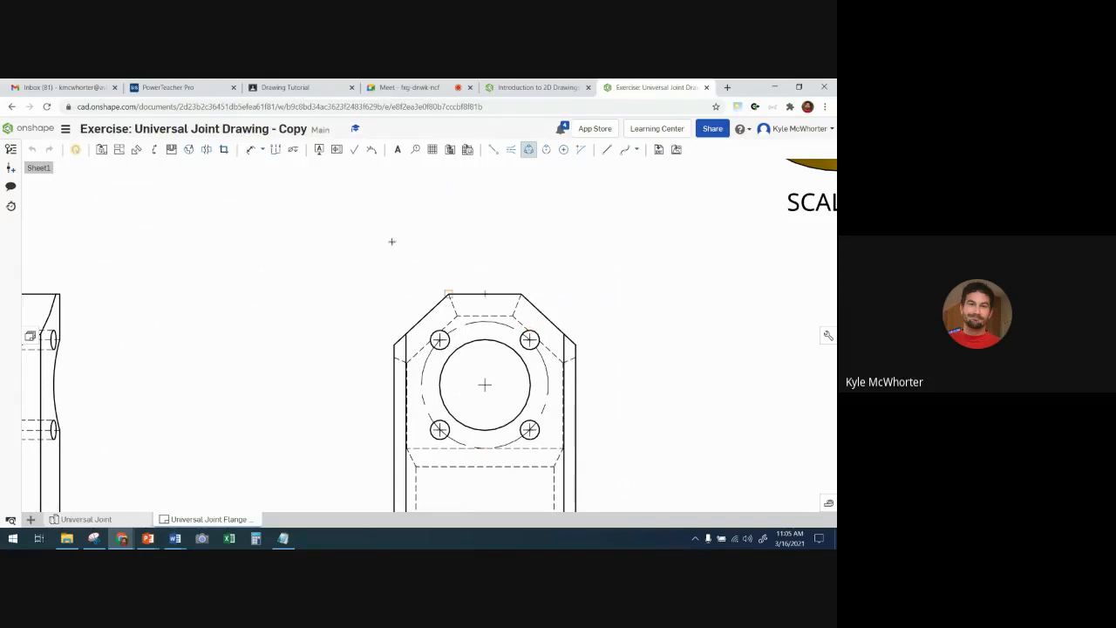
- Reread the Step 7 hint on centerlines for the counterbore holes and return to the front view's base in the drawing
left_click(542, 88)
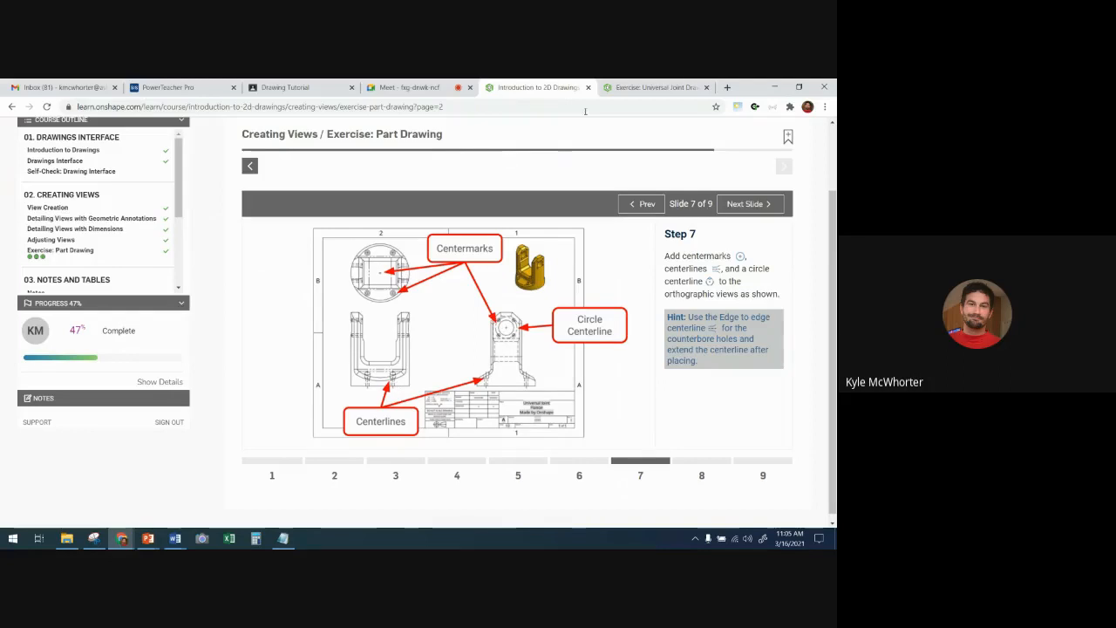
left_click(652, 87)
scroll(378, 377, "down", 3)
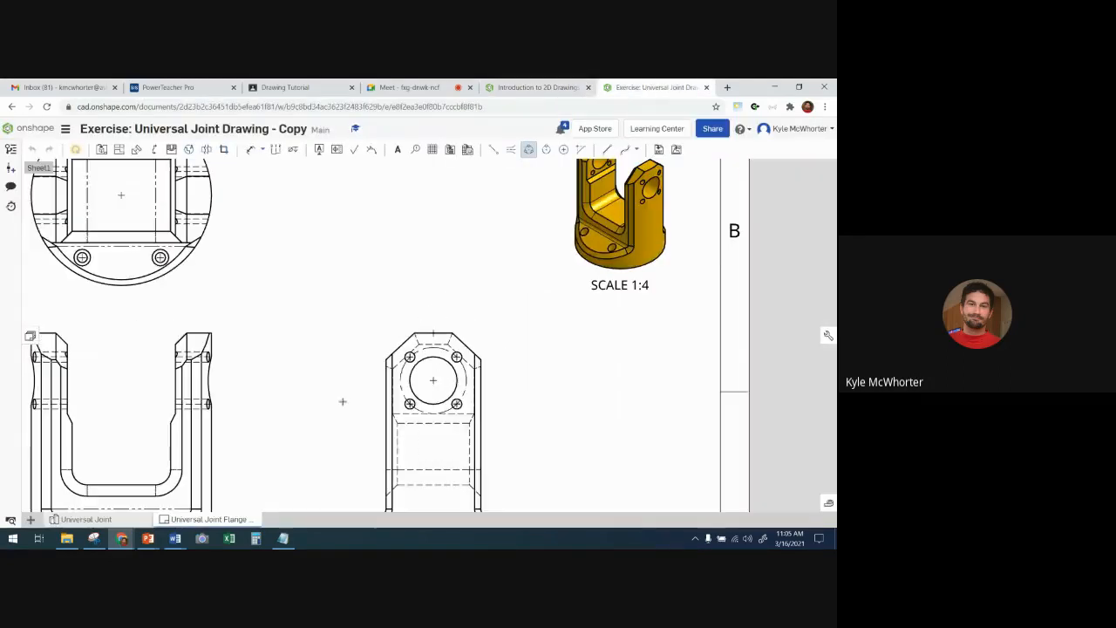
mouse_move(295, 442)
middle_mouse_down()
mouse_move(308, 281)
mouse_move(358, 267)
middle_mouse_up()
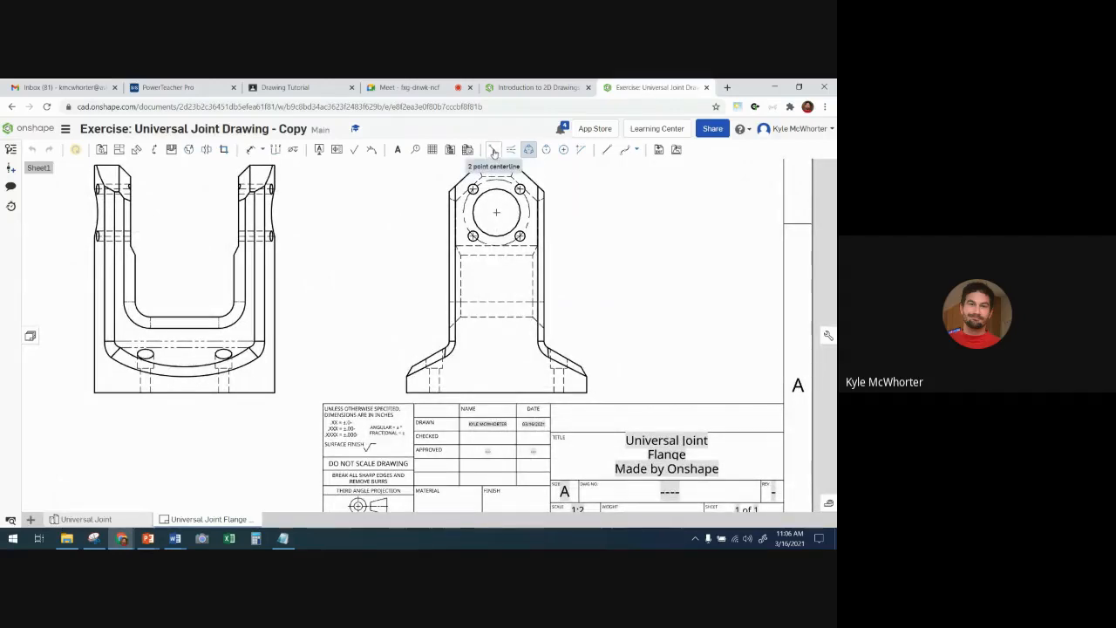
left_click(493, 150)
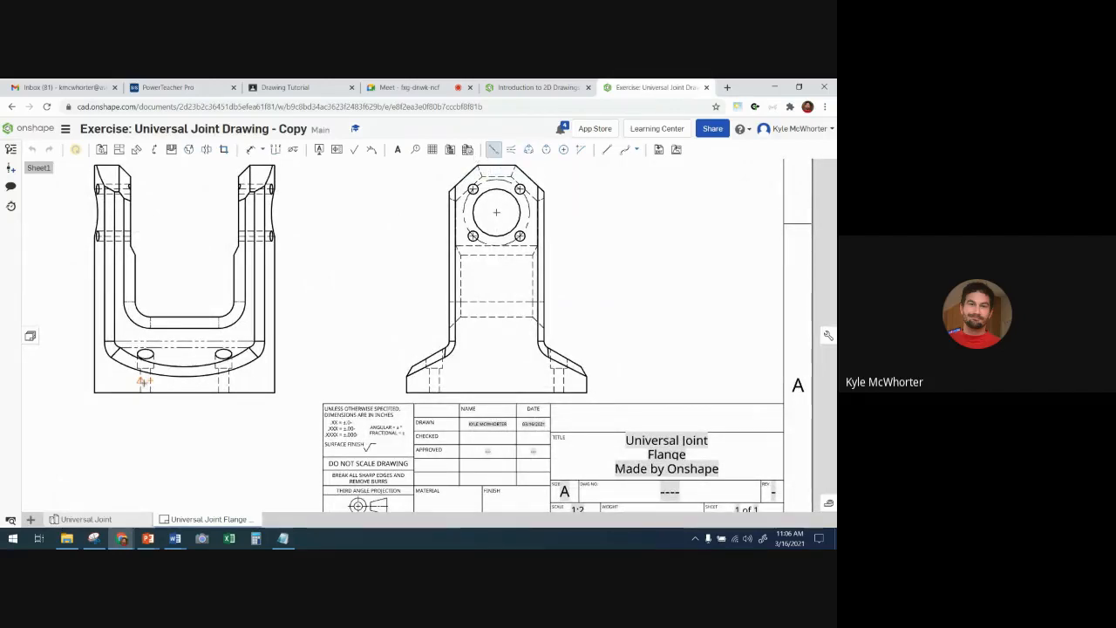
scroll(144, 381, "up", 5)
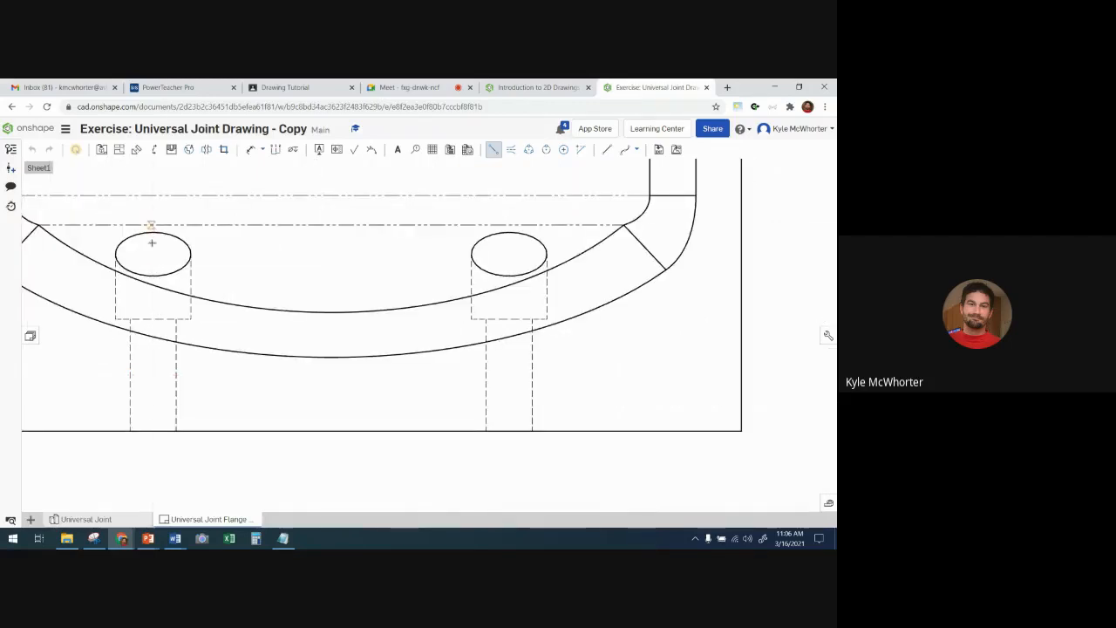
left_click(152, 253)
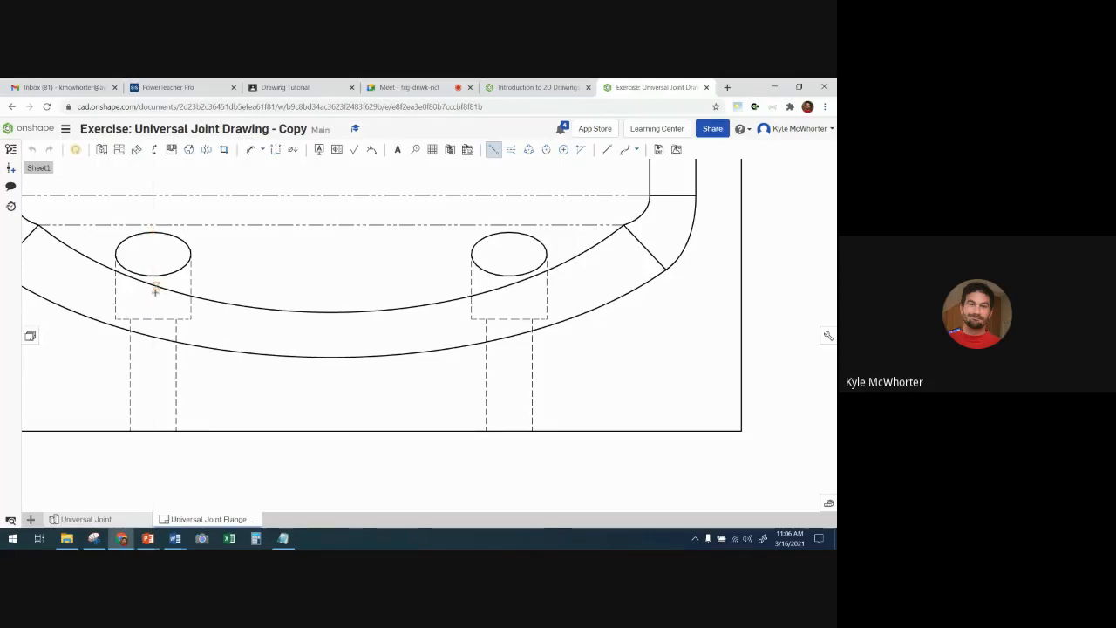
left_click(490, 152)
- Add an edge to edge centerline to the left counterbore hole in the front view and extend it upward past the hole's ellipse
left_click(511, 150)
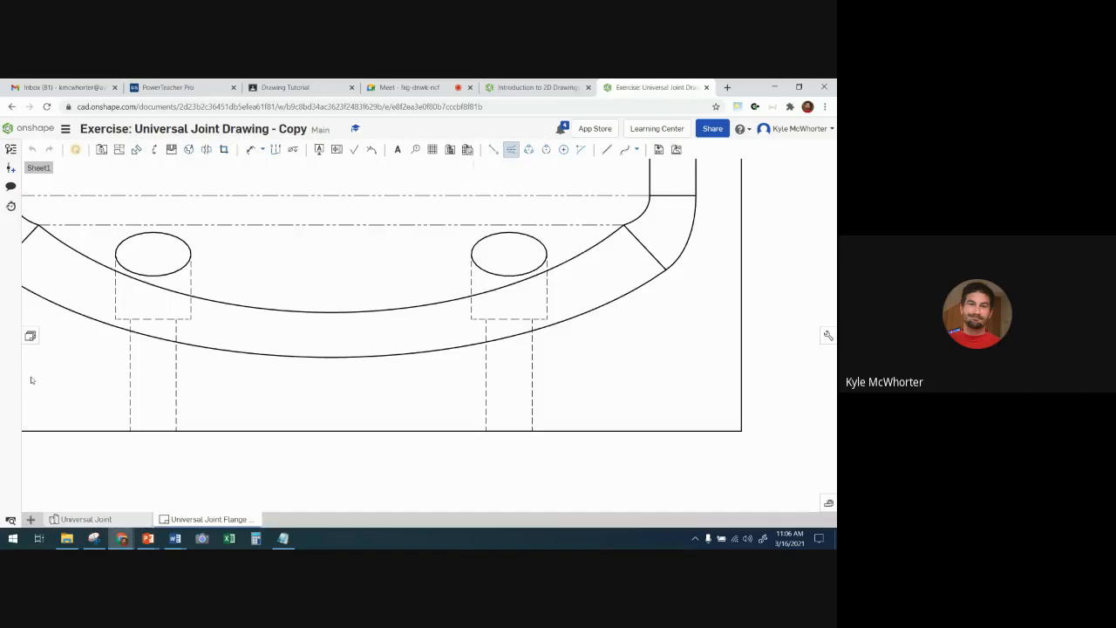
left_click(177, 361)
left_click(511, 149)
left_click(153, 298)
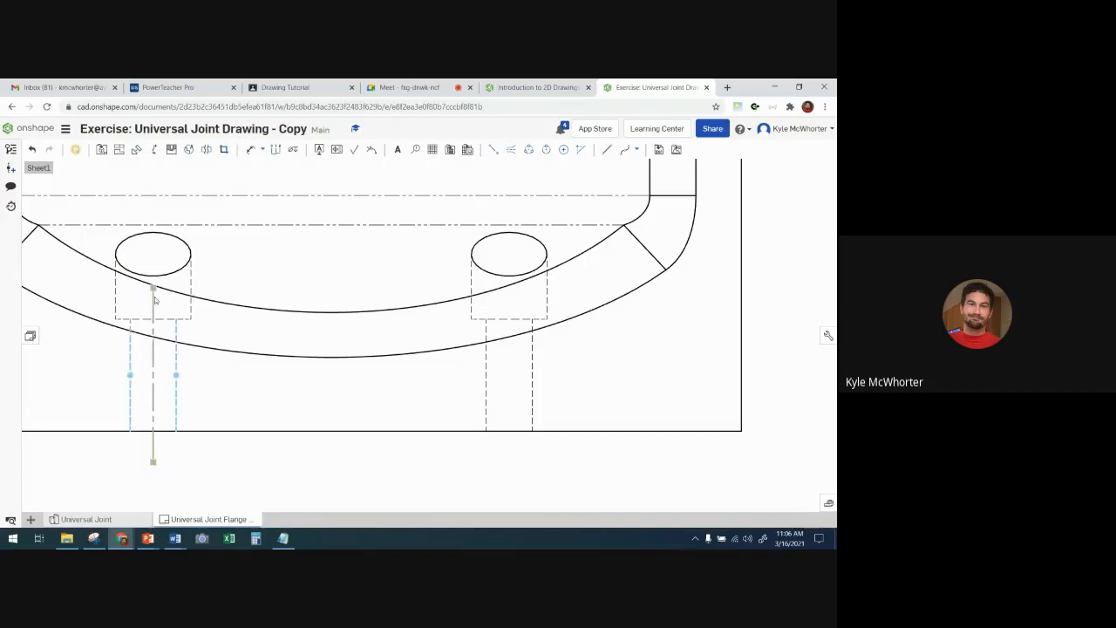
left_click_drag(154, 286, 157, 251)
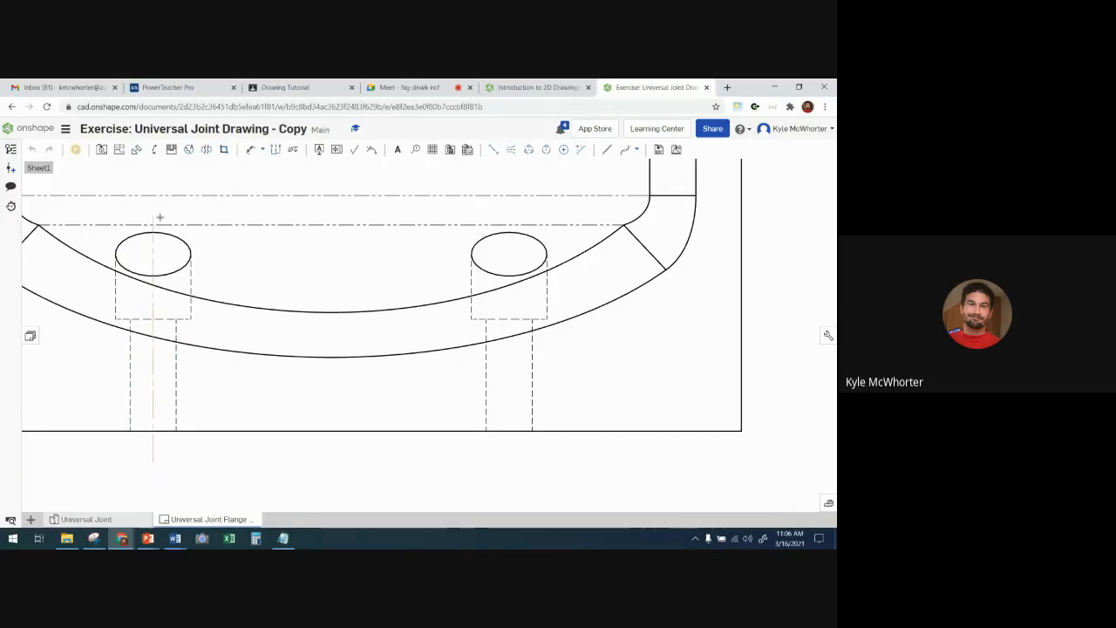
left_click_drag(159, 219, 159, 218)
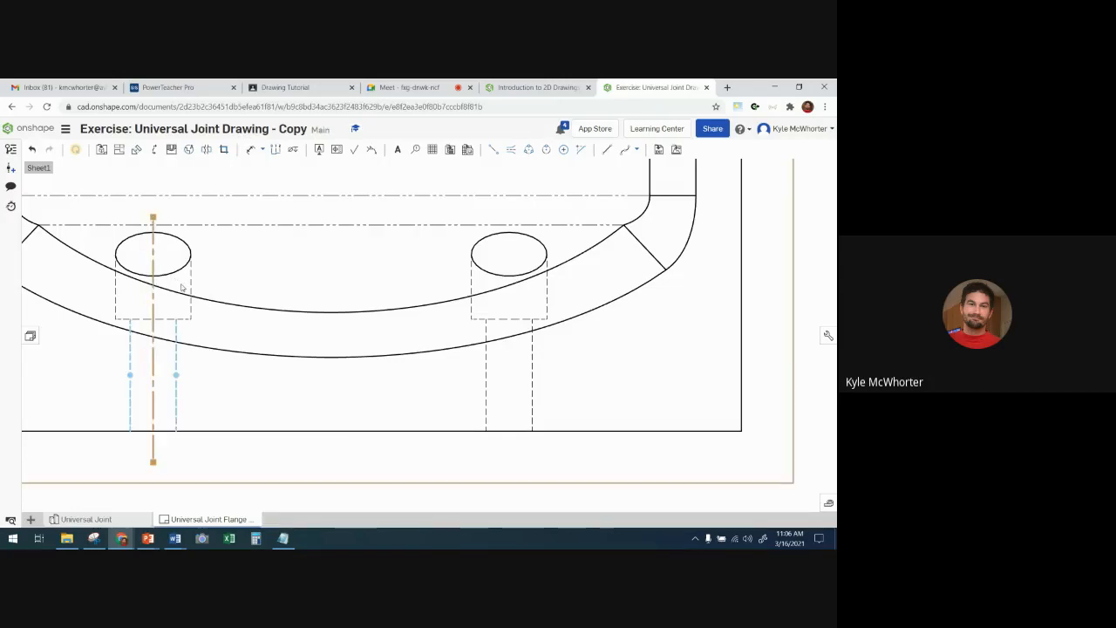
- Add an edge to edge centerline to the right counterbore hole in the front view and extend it upward past the hole's ellipse
left_click(493, 149)
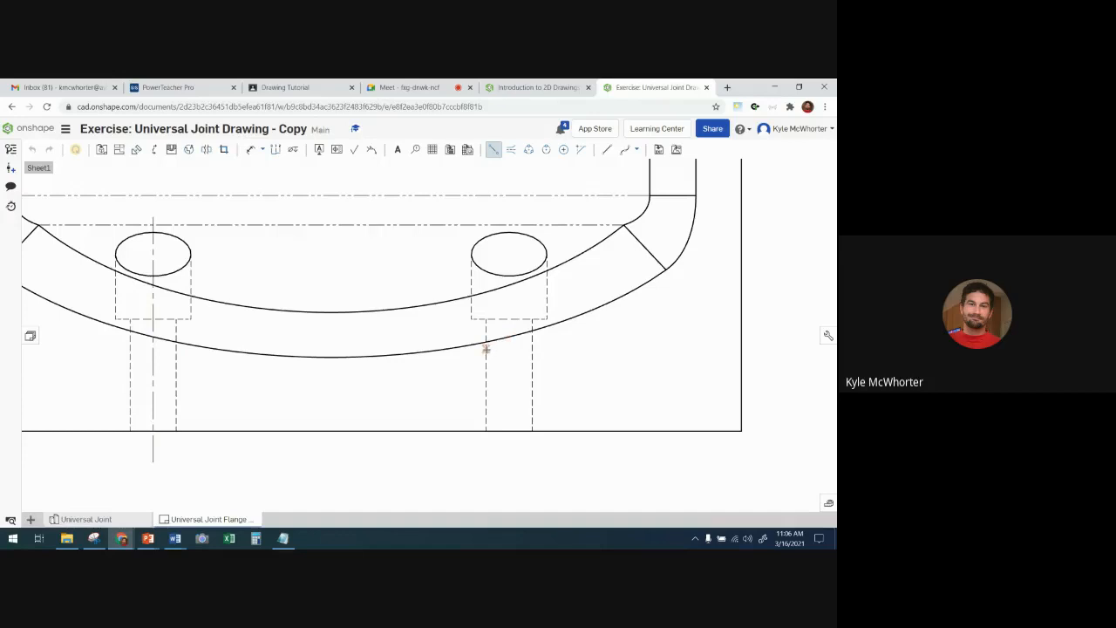
left_click(511, 151)
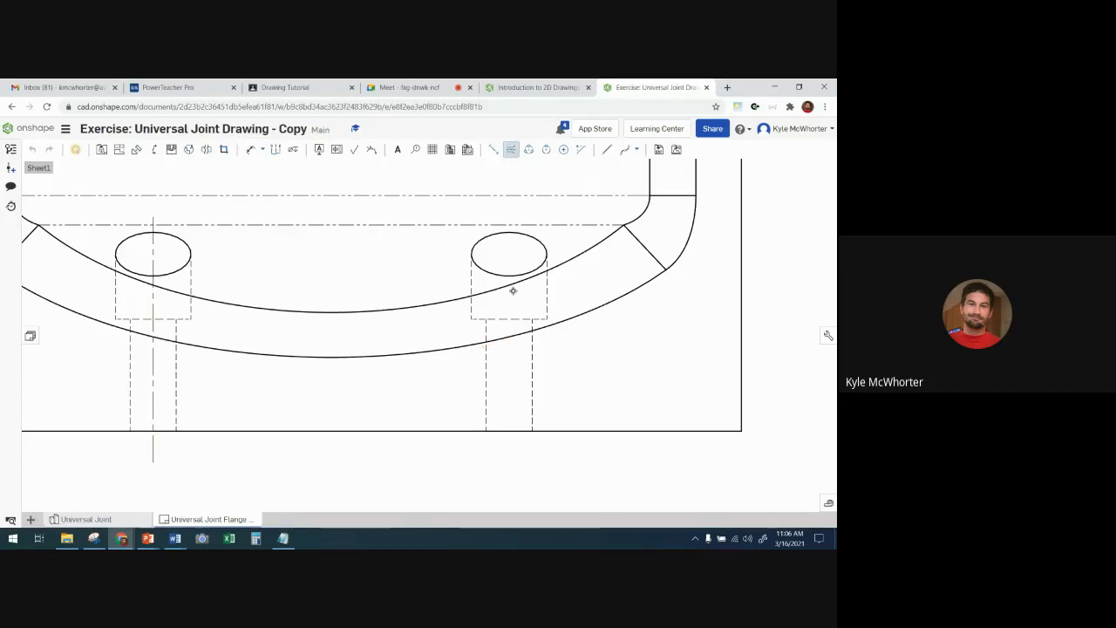
left_click(485, 370)
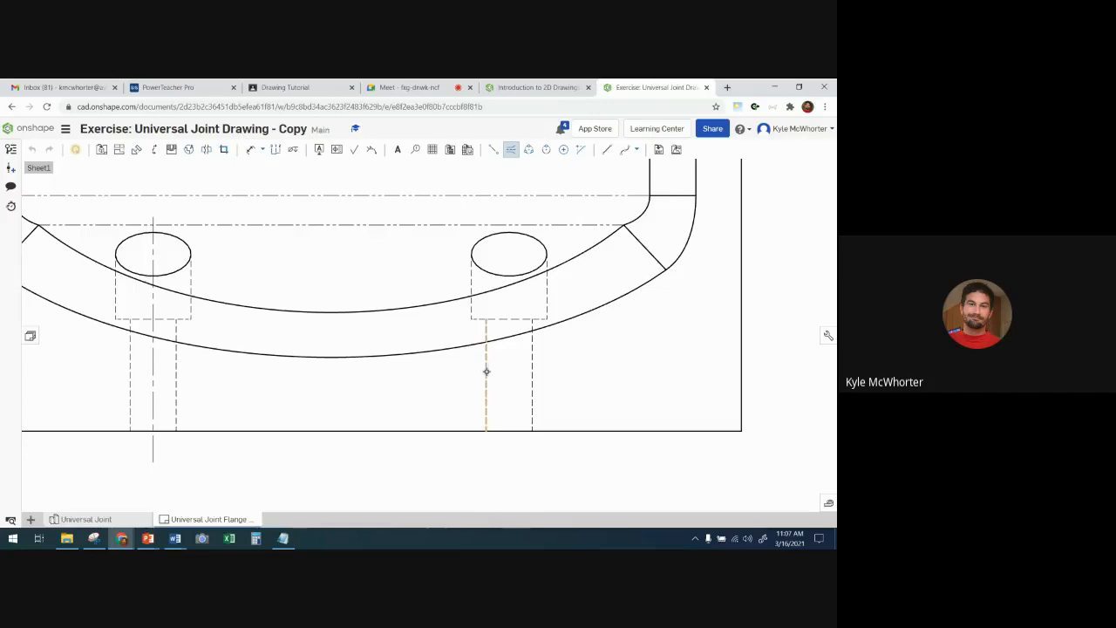
left_click(532, 372)
scroll(532, 370, "down", 1)
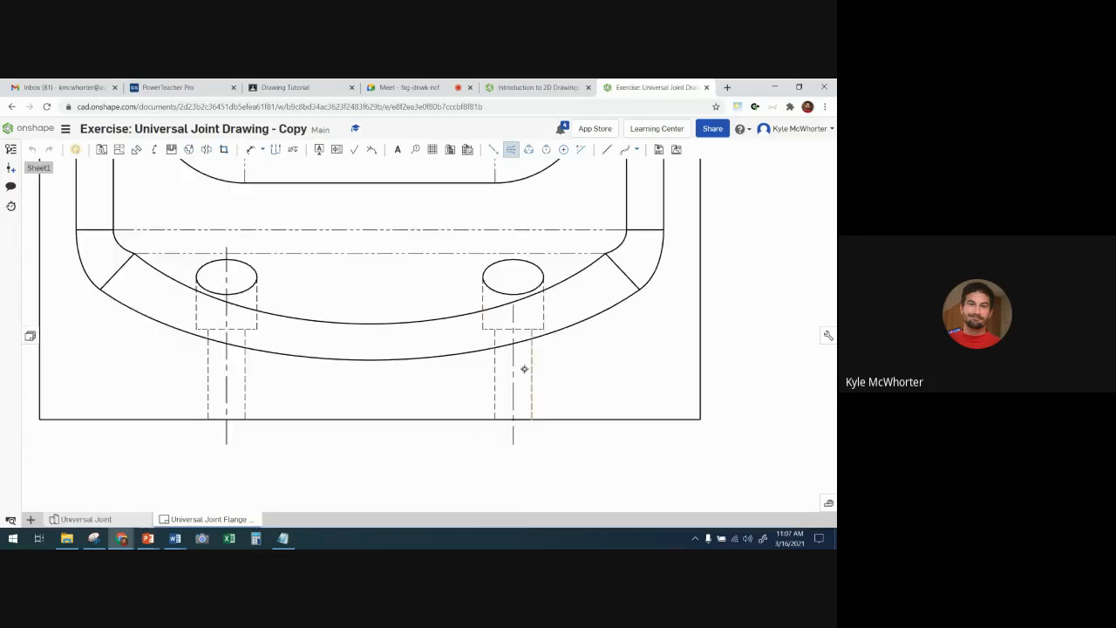
key("Escape")
left_click(514, 324)
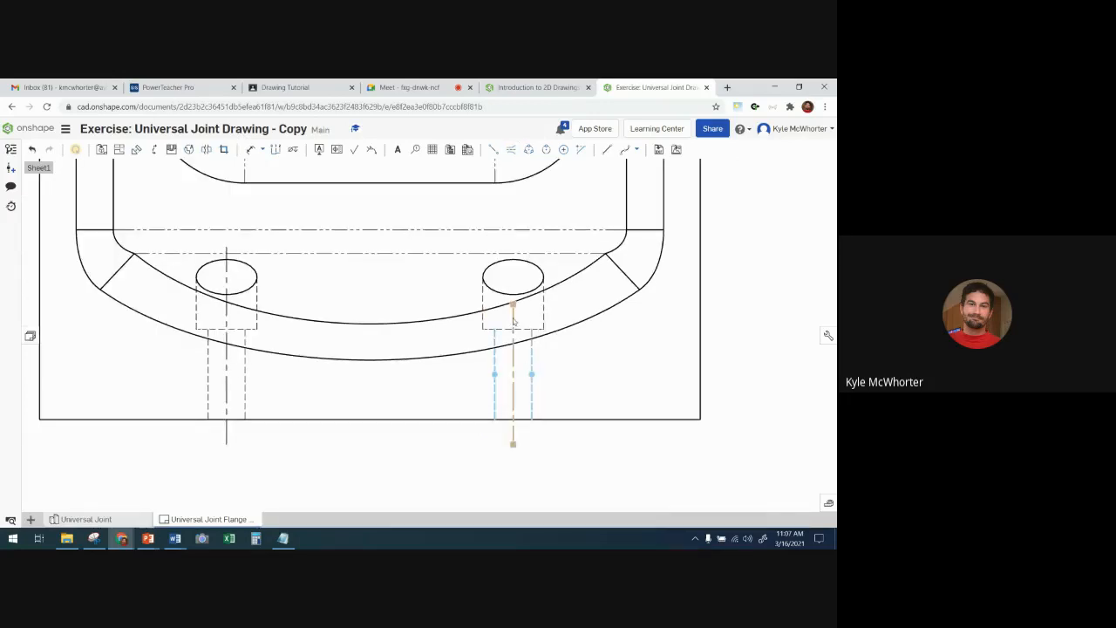
left_click_drag(513, 305, 512, 244)
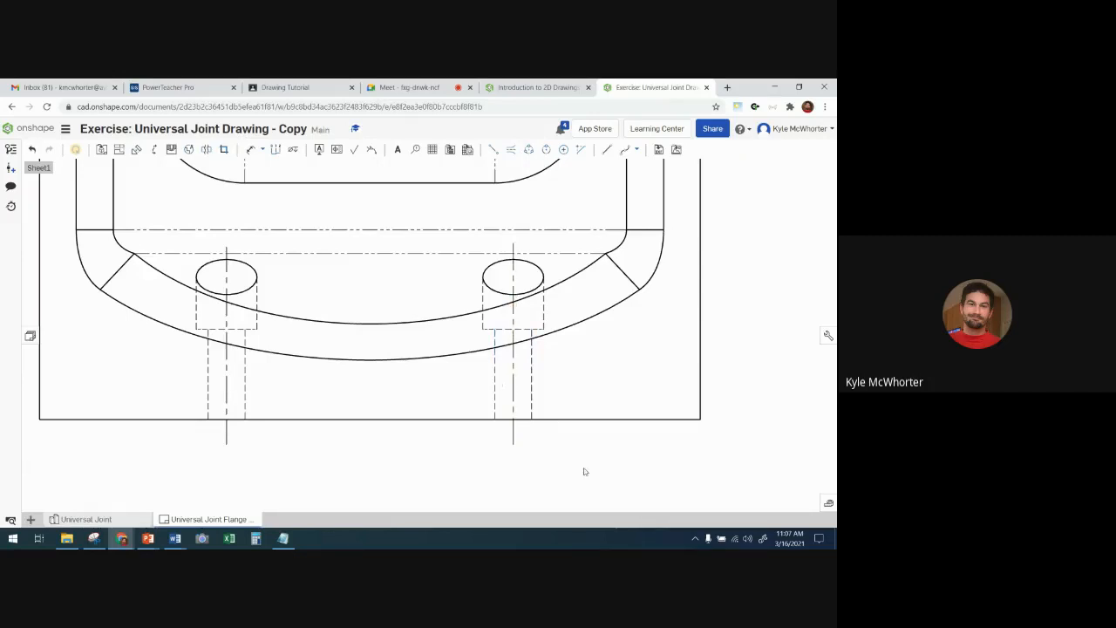
- Add edge to edge centerlines to the left and right counterbore holes in the base of the side view
scroll(585, 471, "down", 2)
mouse_move(600, 465)
middle_mouse_down()
mouse_move(254, 406)
mouse_move(1, 394)
middle_mouse_up()
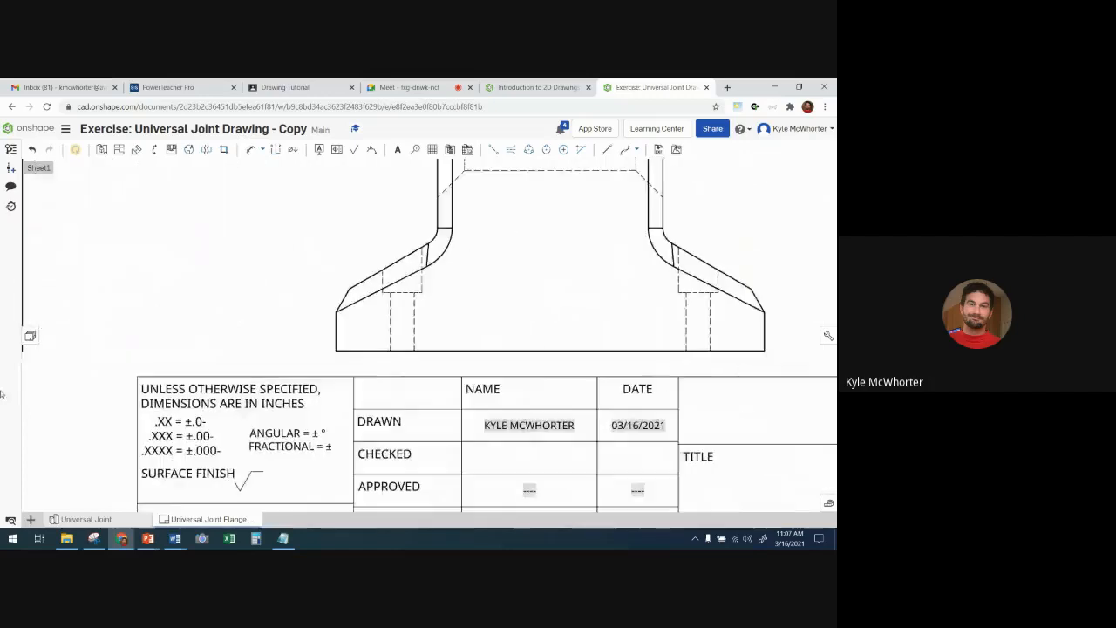
left_click(510, 149)
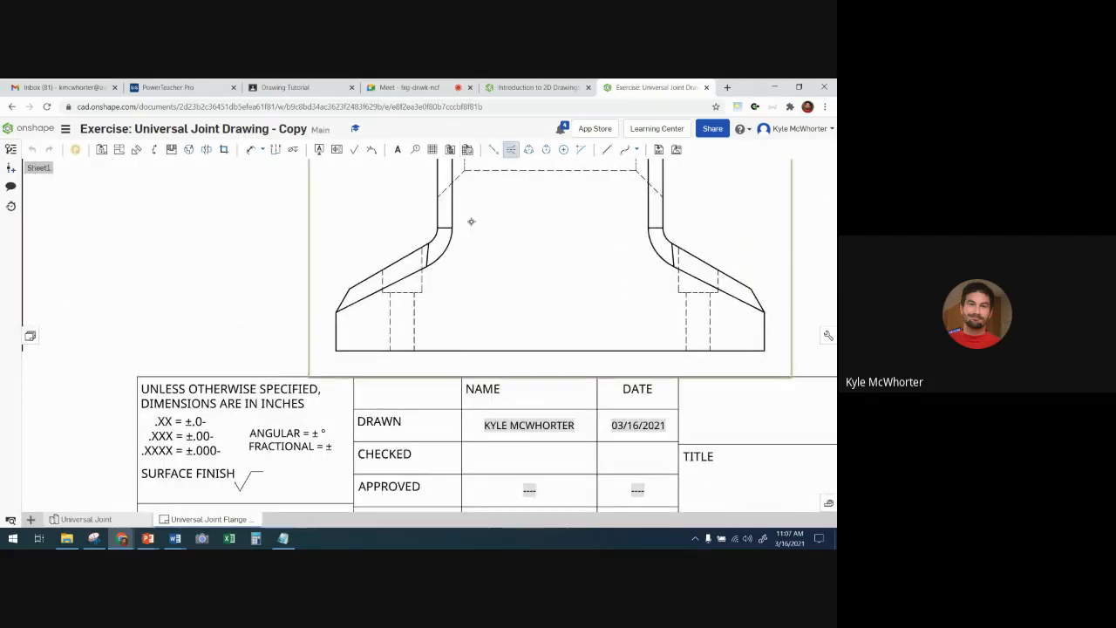
left_click(414, 316)
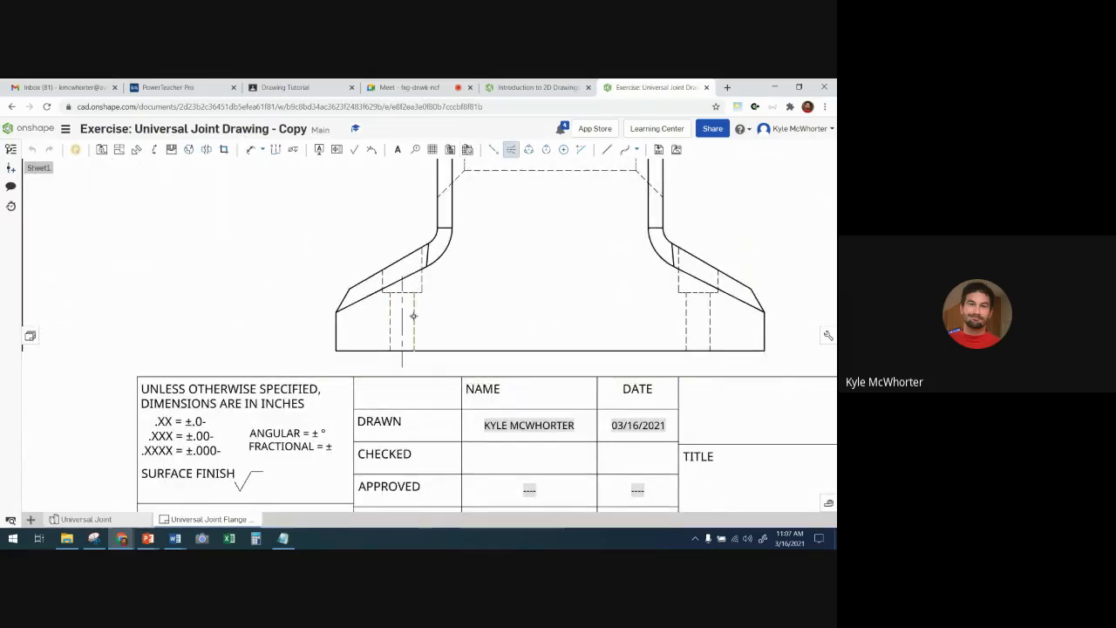
left_click(687, 327)
left_click(711, 328)
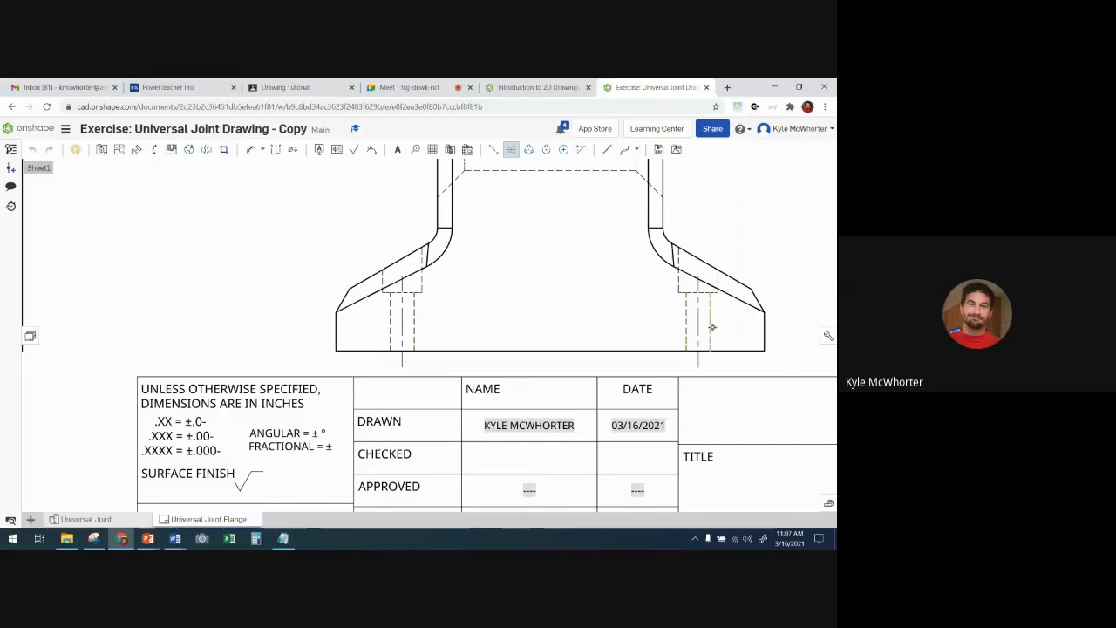
key("Escape")
- Extend both counterbore hole centerlines in the side view upward past the sloped edges of the base
left_click(699, 325)
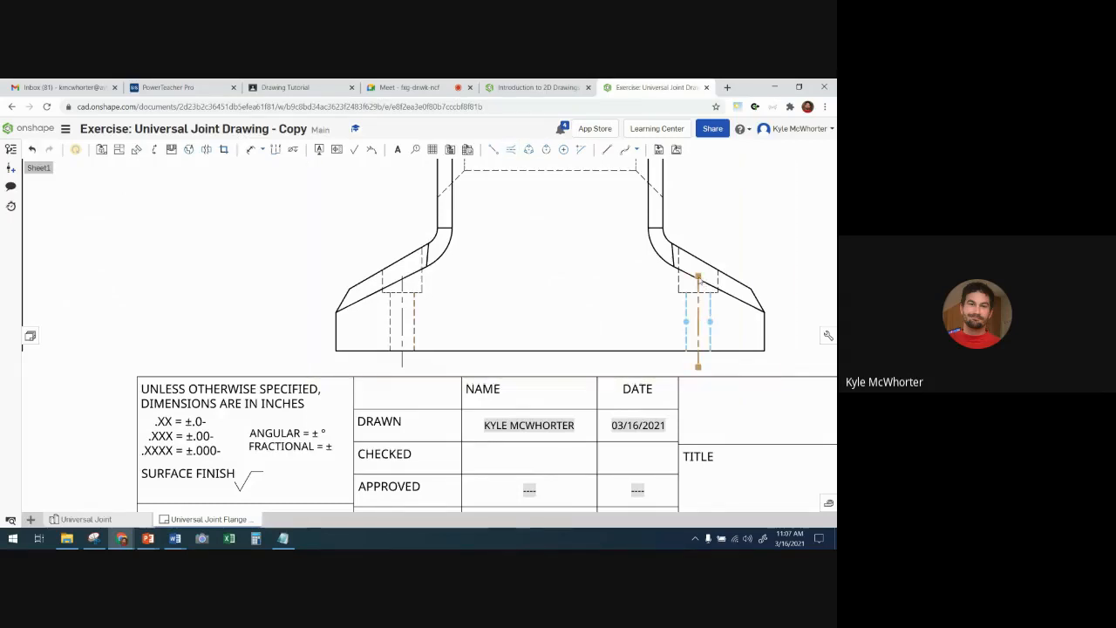
key("Delete")
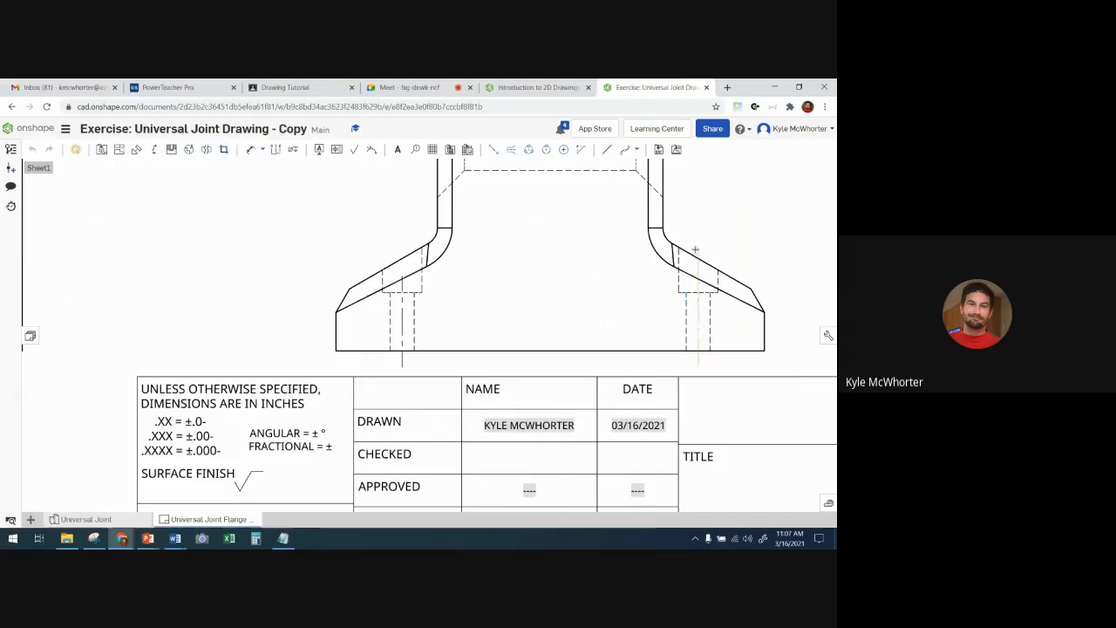
key("ctrl+z")
left_click(403, 281)
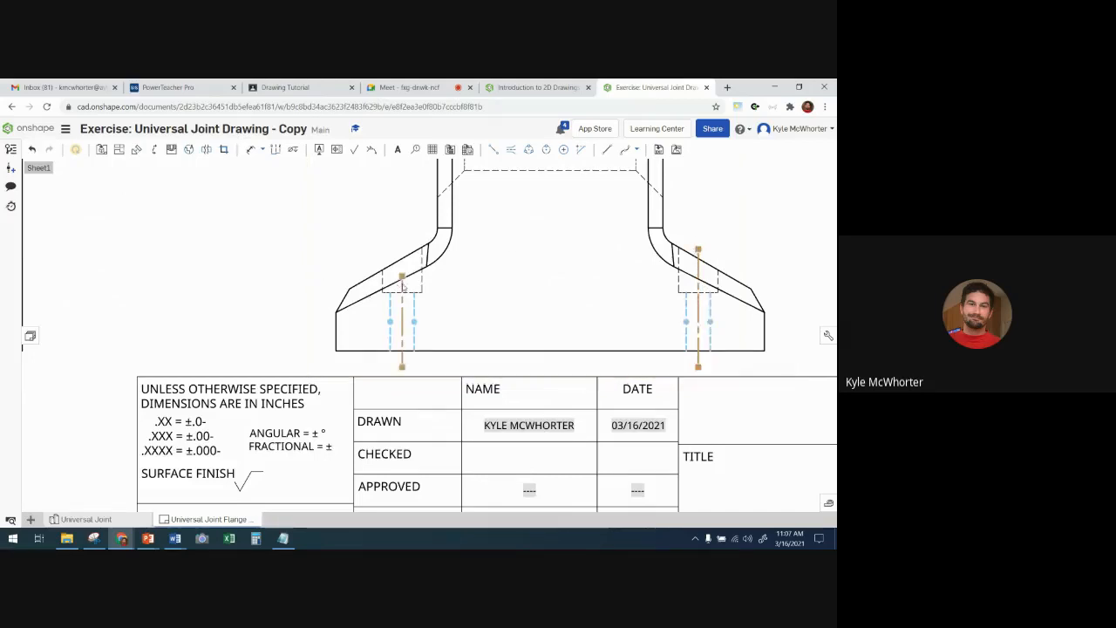
key("Delete")
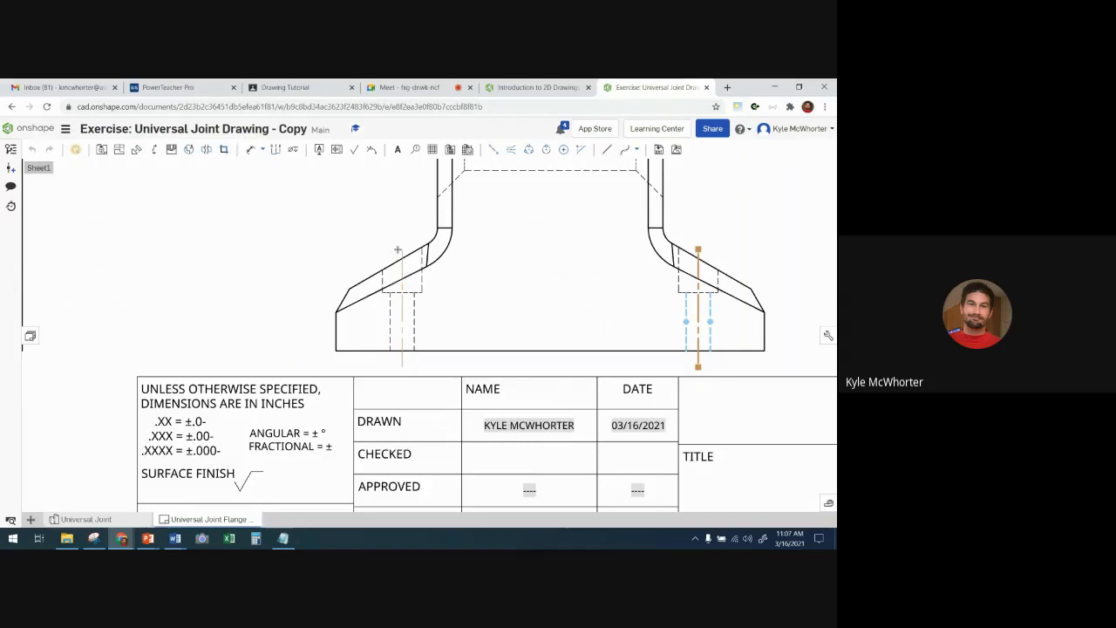
key("Delete")
- Review the annotated views, advance the course exercise to Step 8, read its hole callout instructions and return to the drawing
scroll(247, 249, "up", 5)
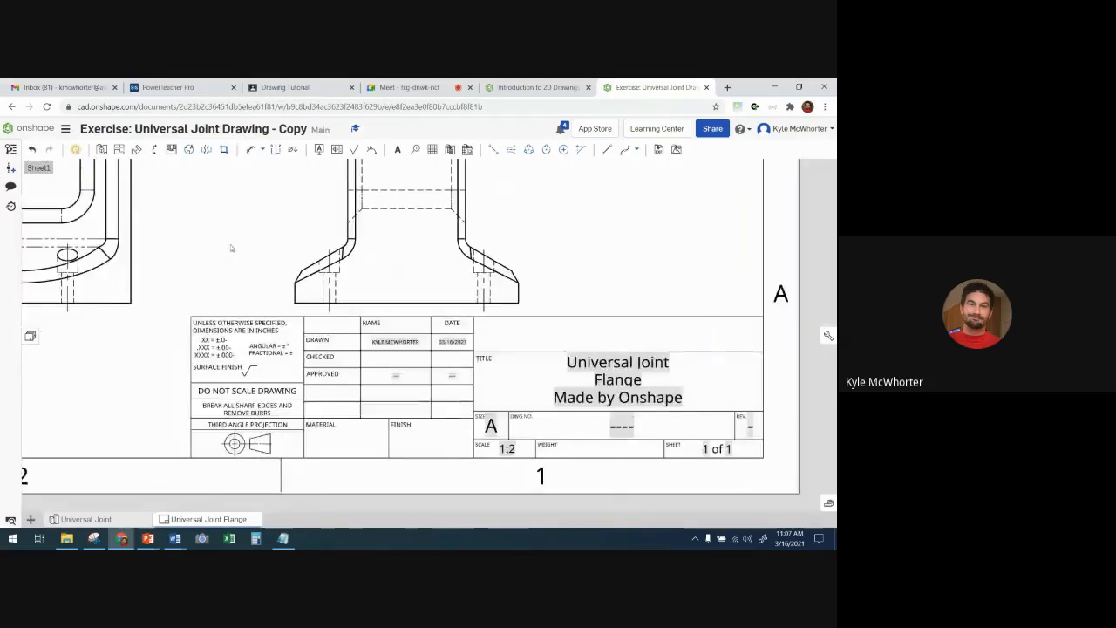
scroll(329, 312, "up", 2)
scroll(351, 346, "down", 4)
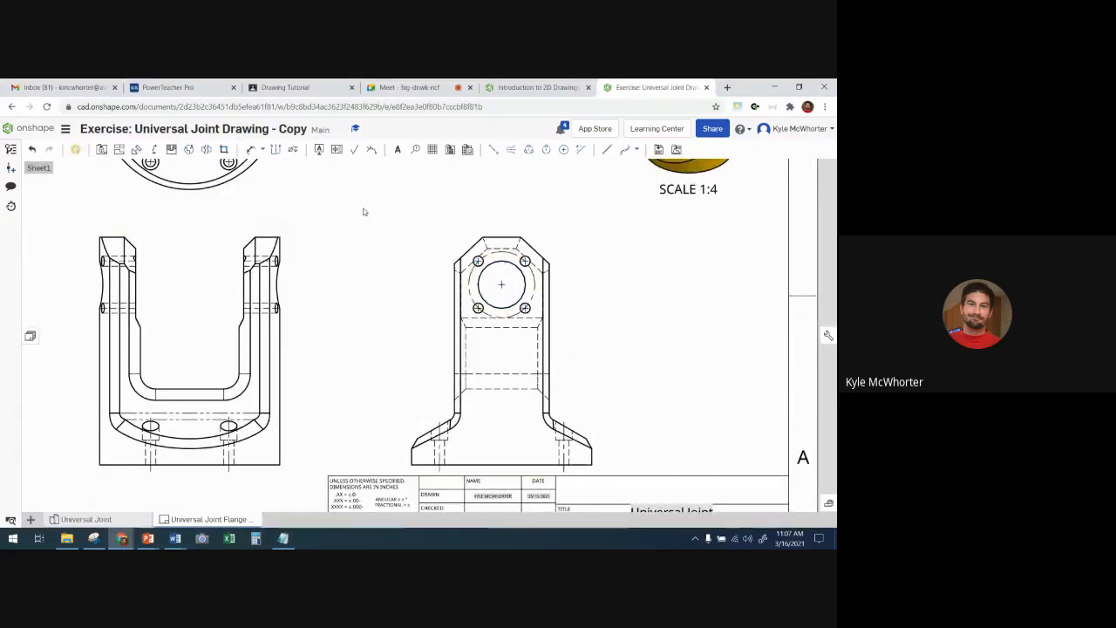
scroll(362, 211, "up", 1)
middle_click_drag(364, 239, 344, 319)
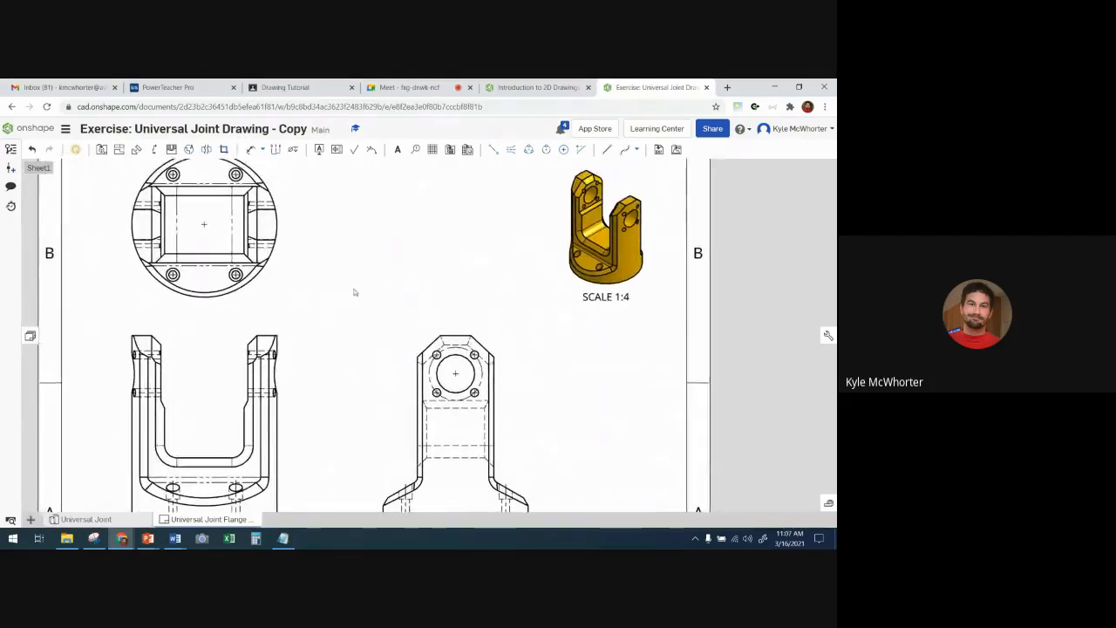
scroll(356, 282, "up", 1)
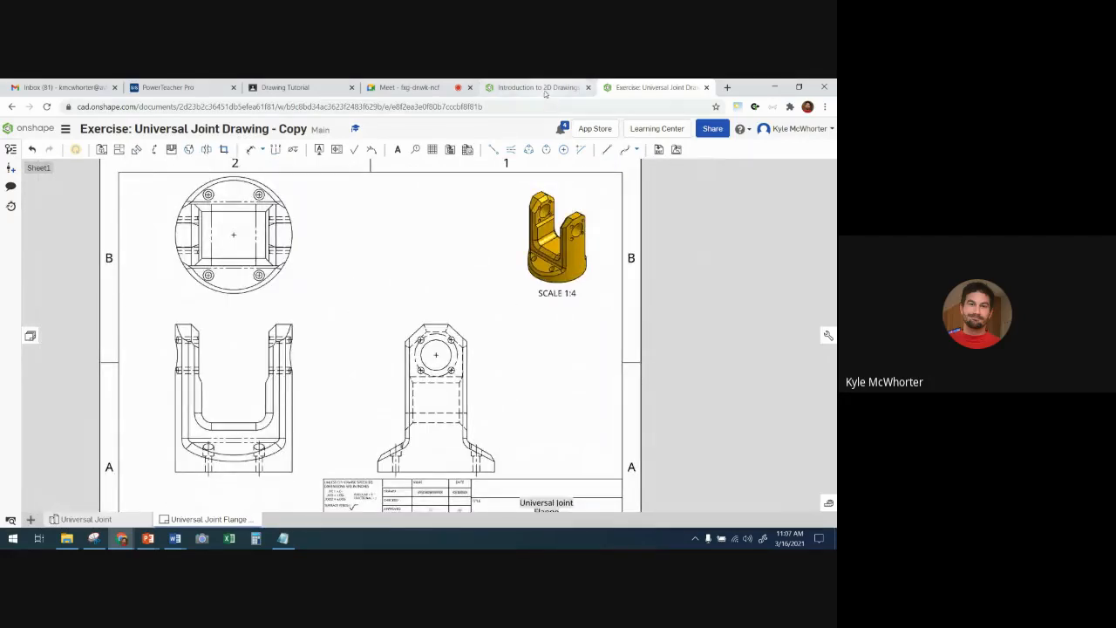
left_click(533, 88)
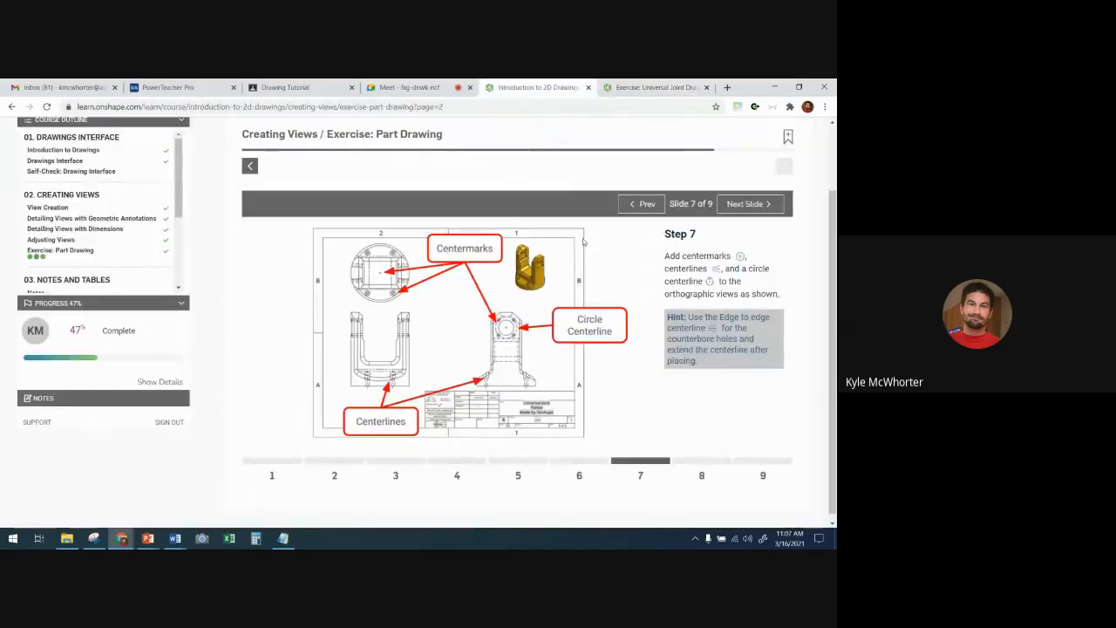
left_click(751, 206)
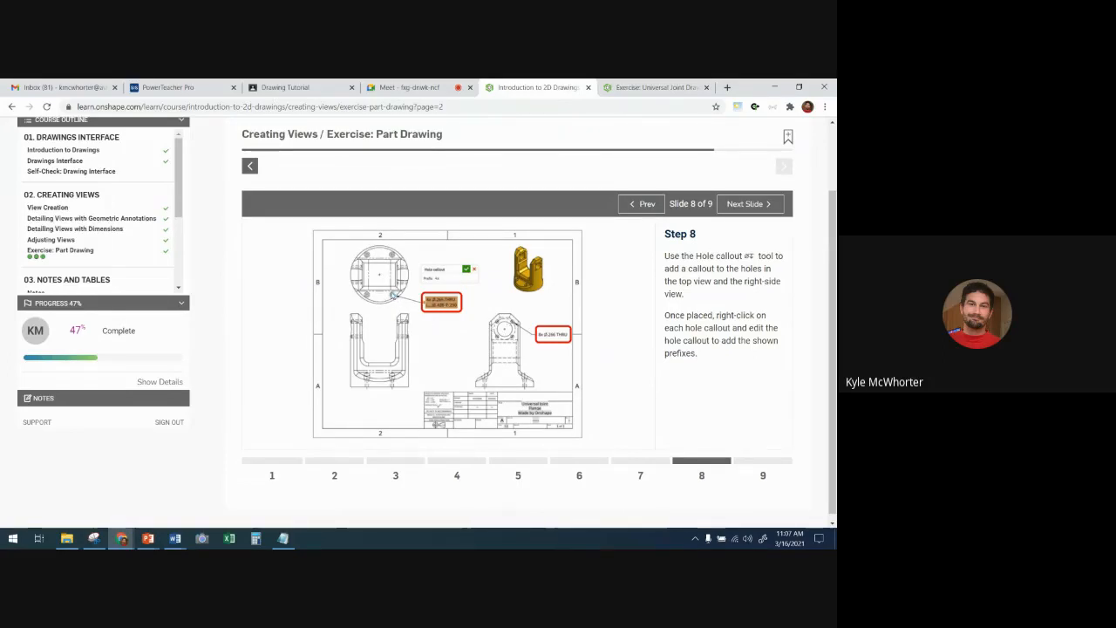
left_click(652, 87)
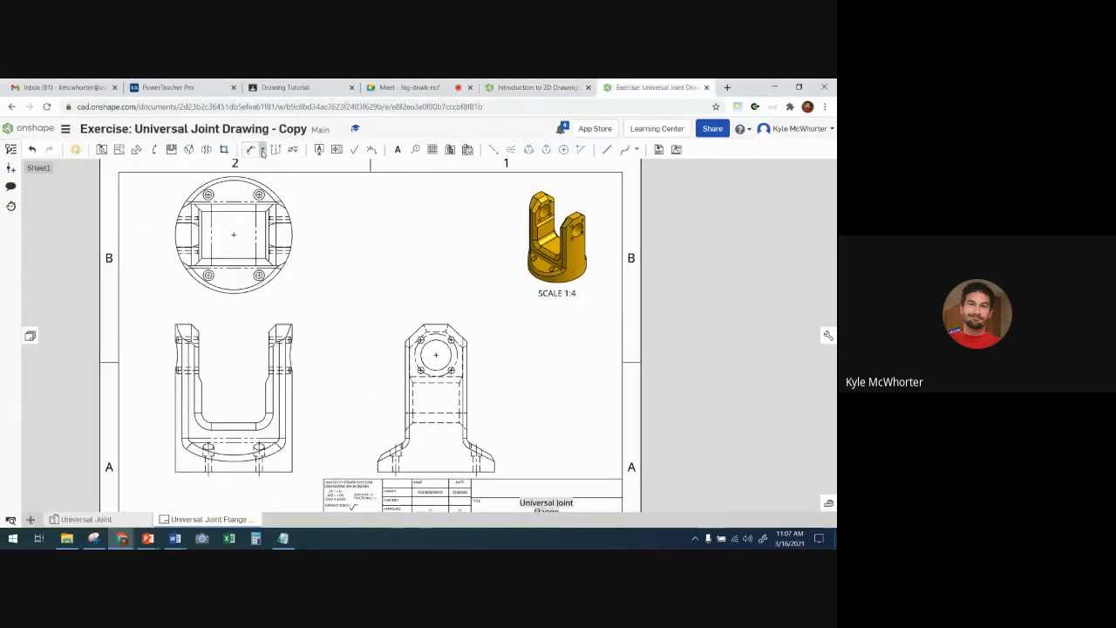
- Place a hole callout for the lower-right counterbore hole in the top view, outside the flange's circular outline
left_click(262, 151)
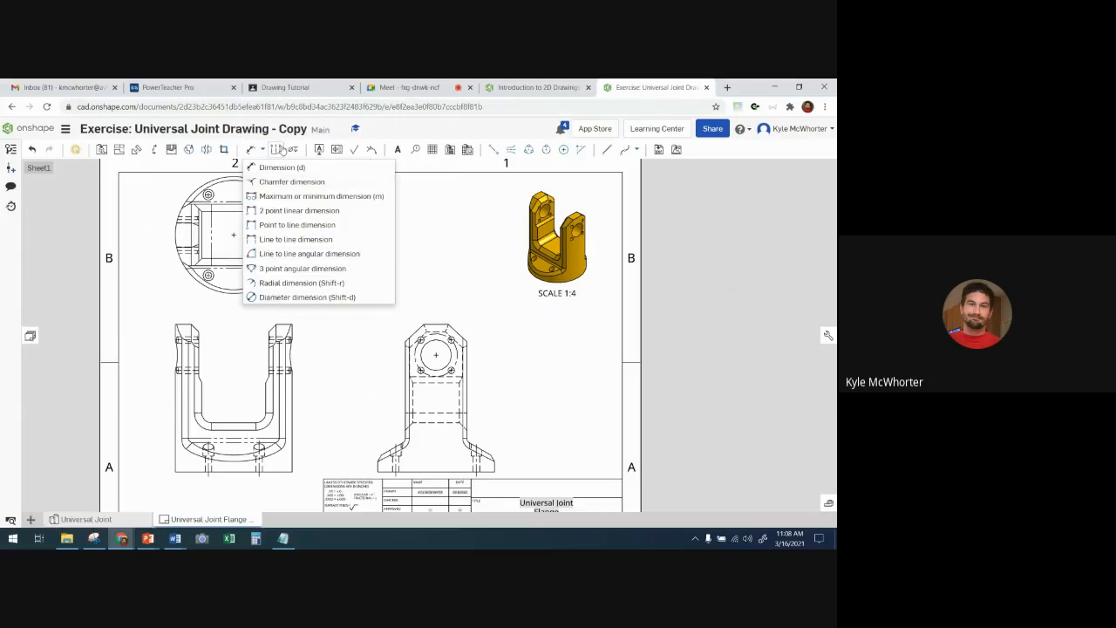
left_click(262, 150)
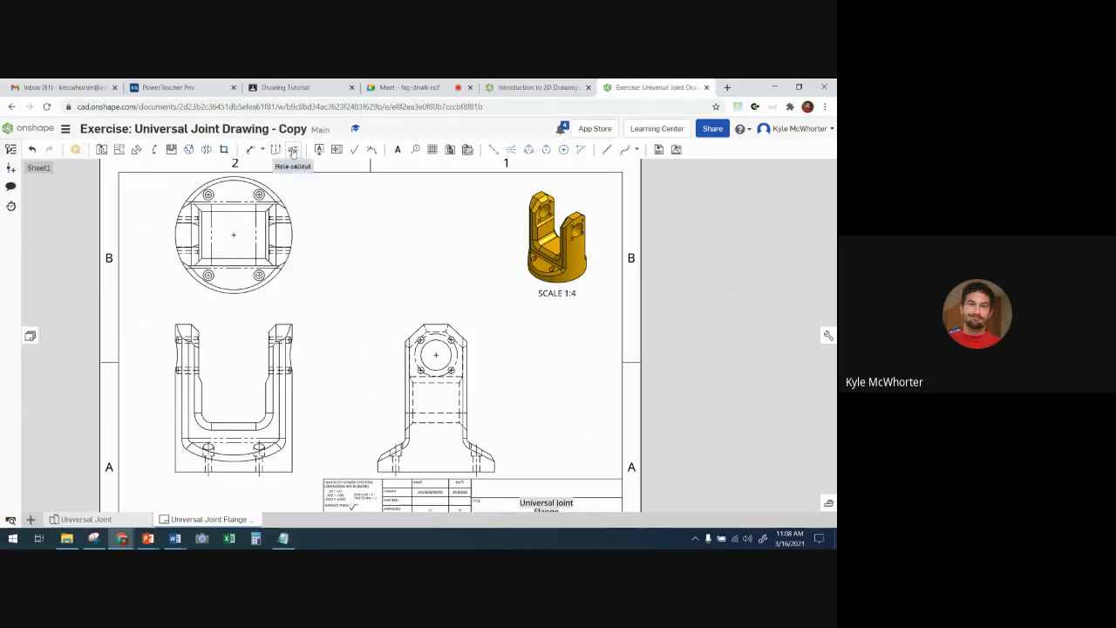
left_click(293, 150)
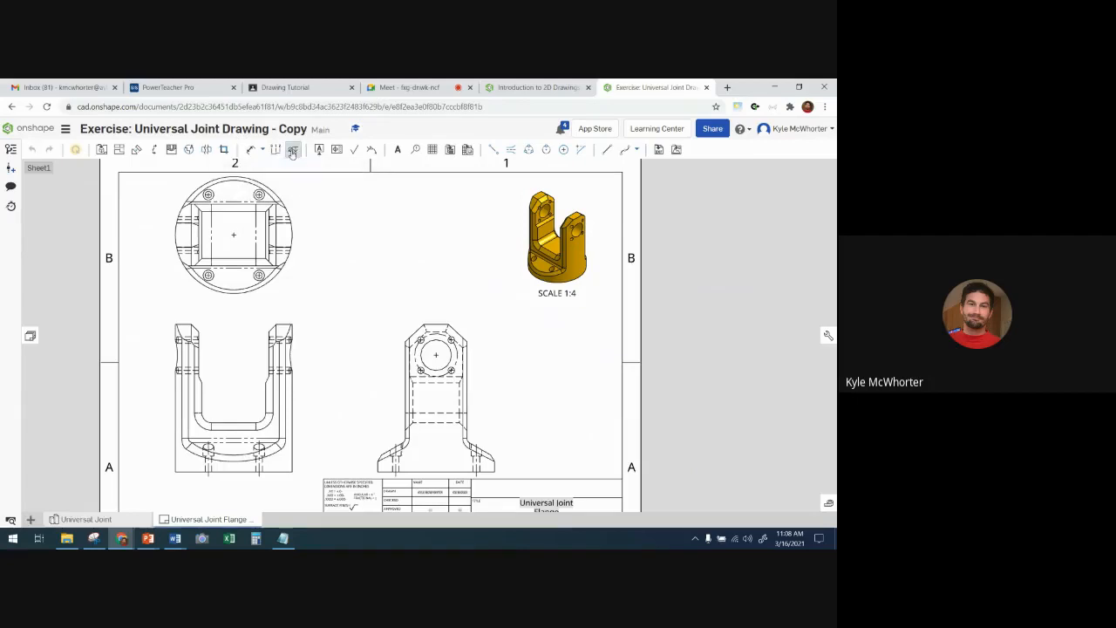
scroll(260, 278, "up", 3)
scroll(260, 277, "up", 3)
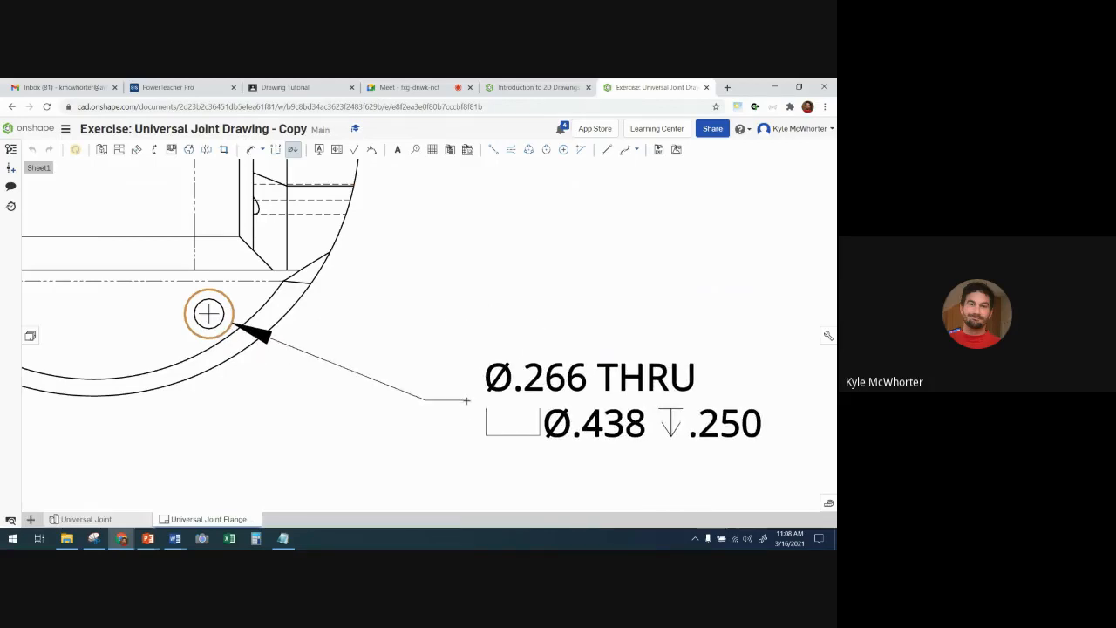
left_click(467, 401)
scroll(462, 400, "down", 3)
scroll(453, 401, "down", 2)
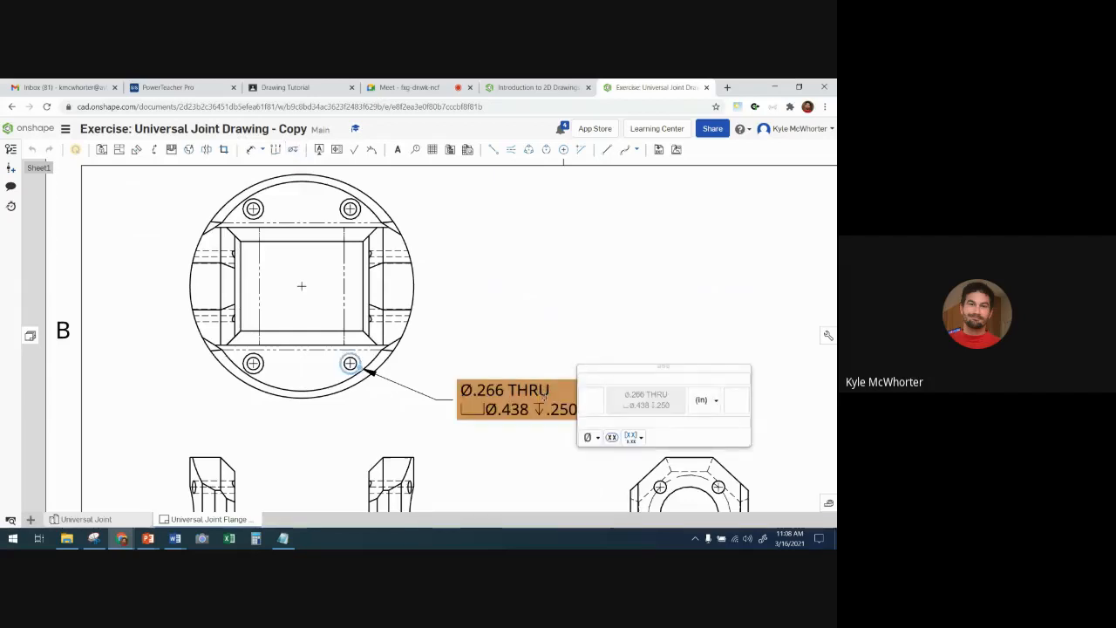
- Add the prefix "4x" to the top view's counterbore hole callout
mouse_move(591, 368)
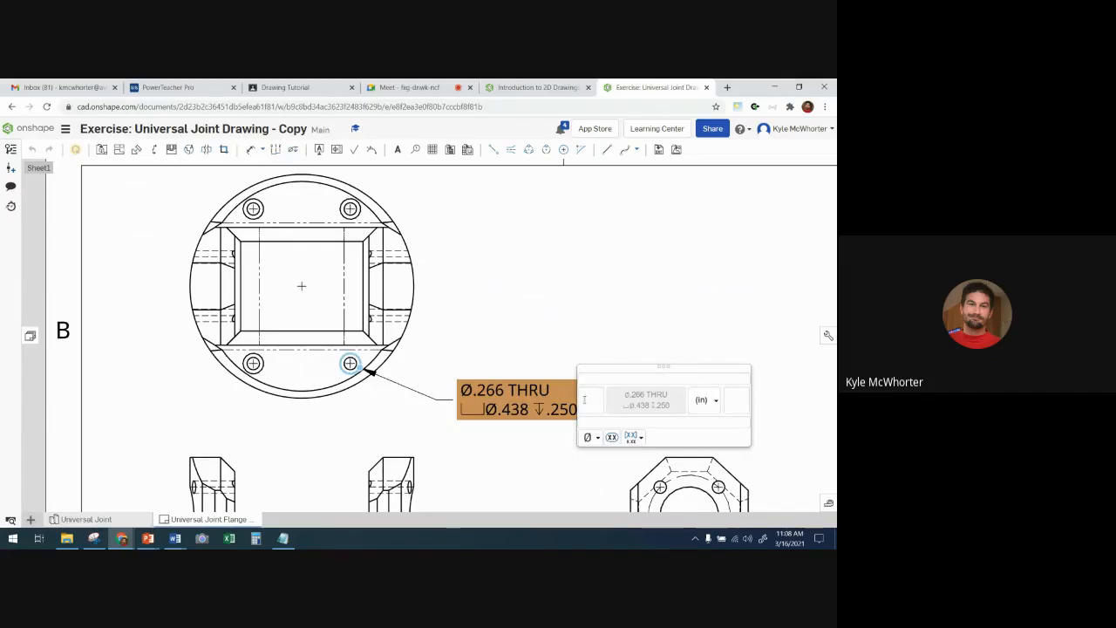
left_click(596, 400)
type("4x")
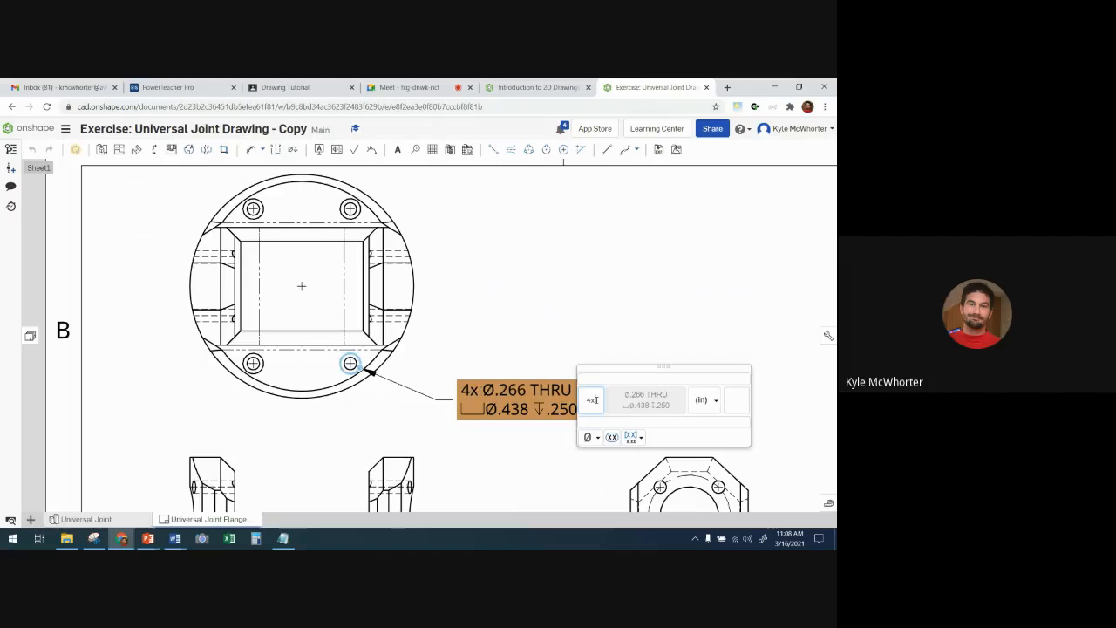
left_click(735, 405)
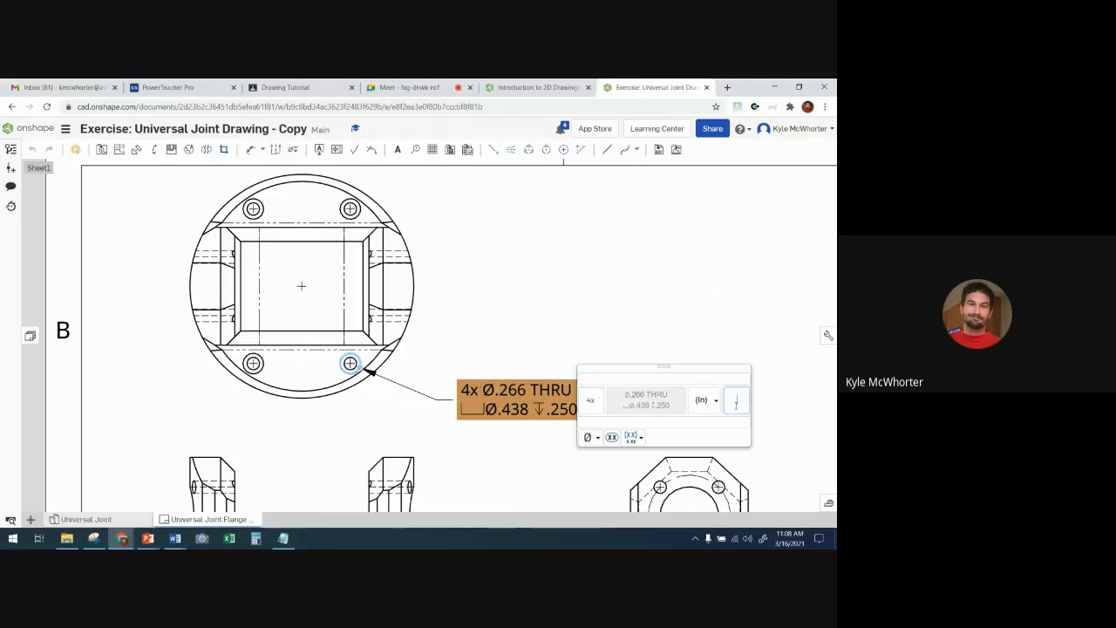
left_click(704, 423)
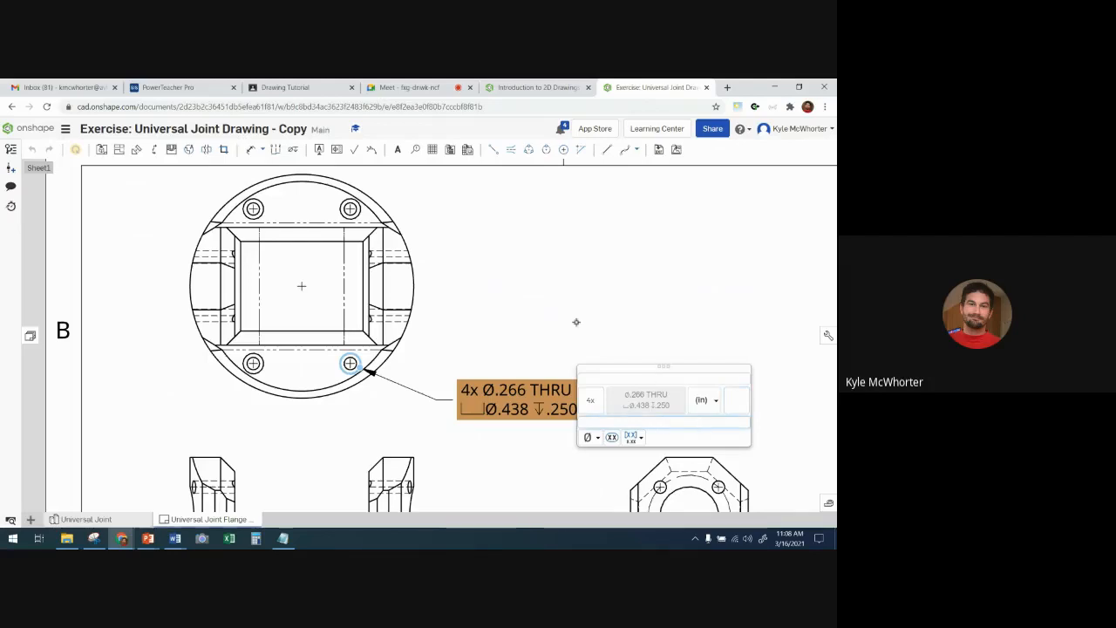
left_click(575, 322)
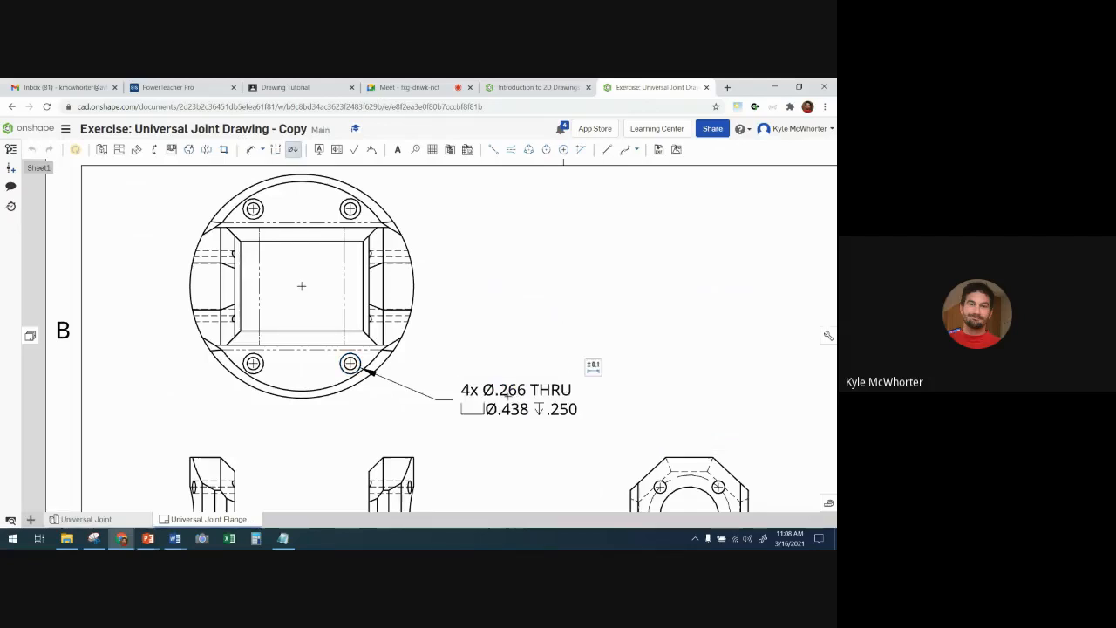
scroll(573, 352, "down", 2)
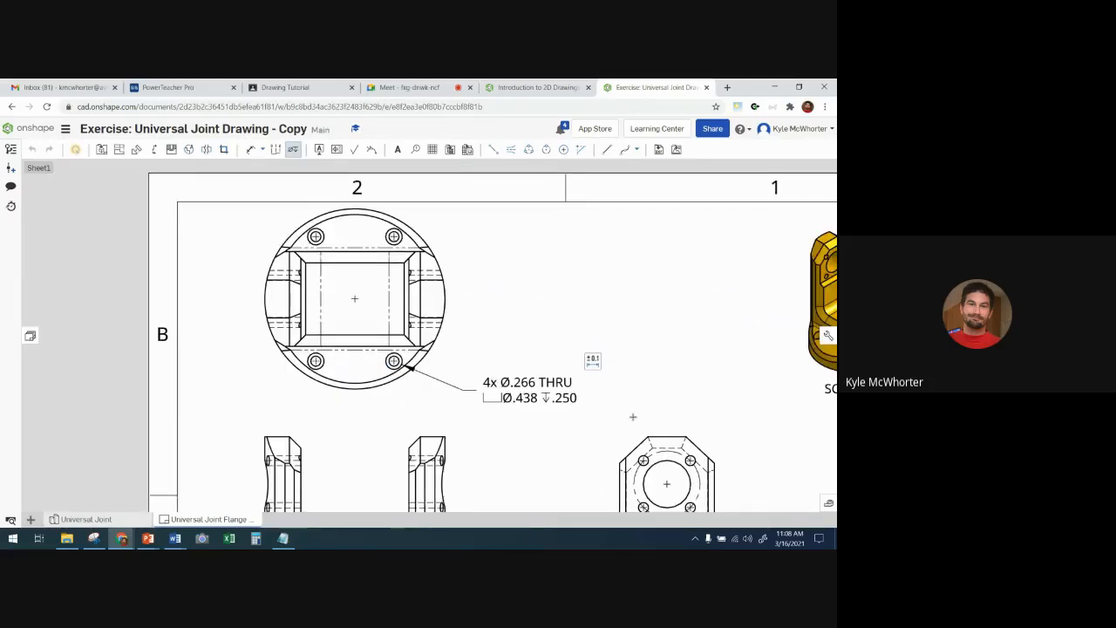
- Add a hole callout with the prefix "8x" to the upper-right small hole in the right-side view, placed outside the part
left_click(537, 88)
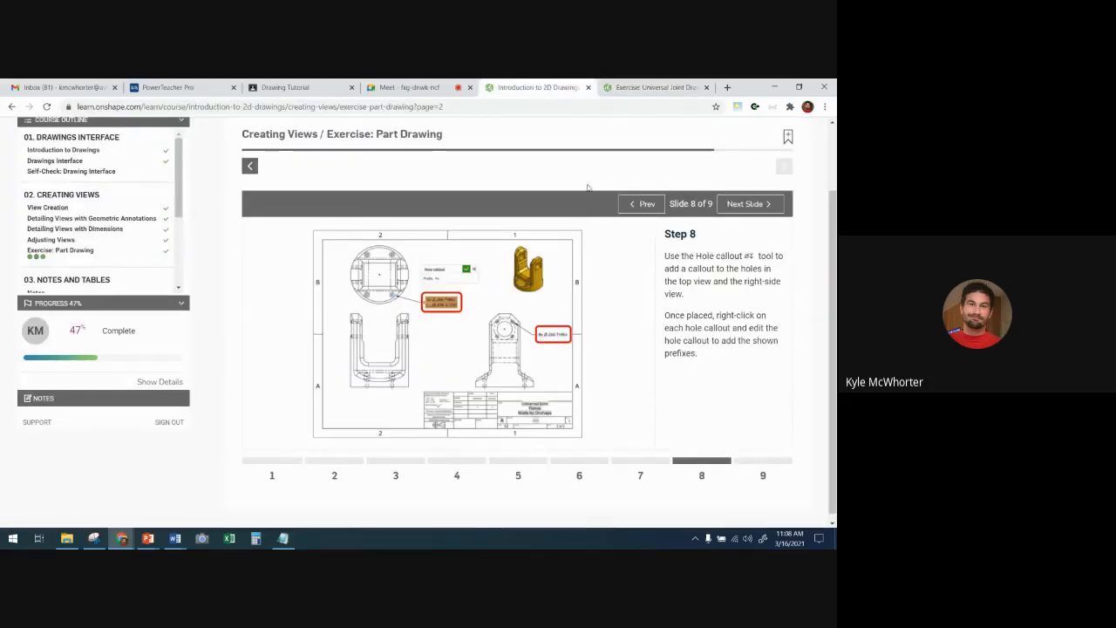
left_click(649, 88)
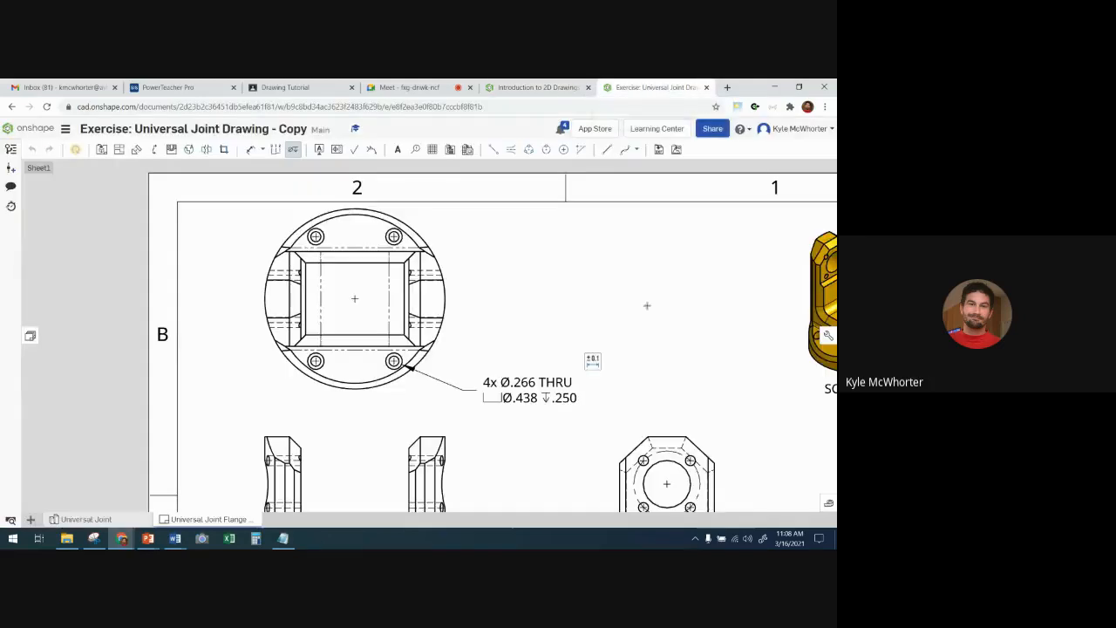
scroll(659, 372, "down", 3)
scroll(725, 464, "up", 3)
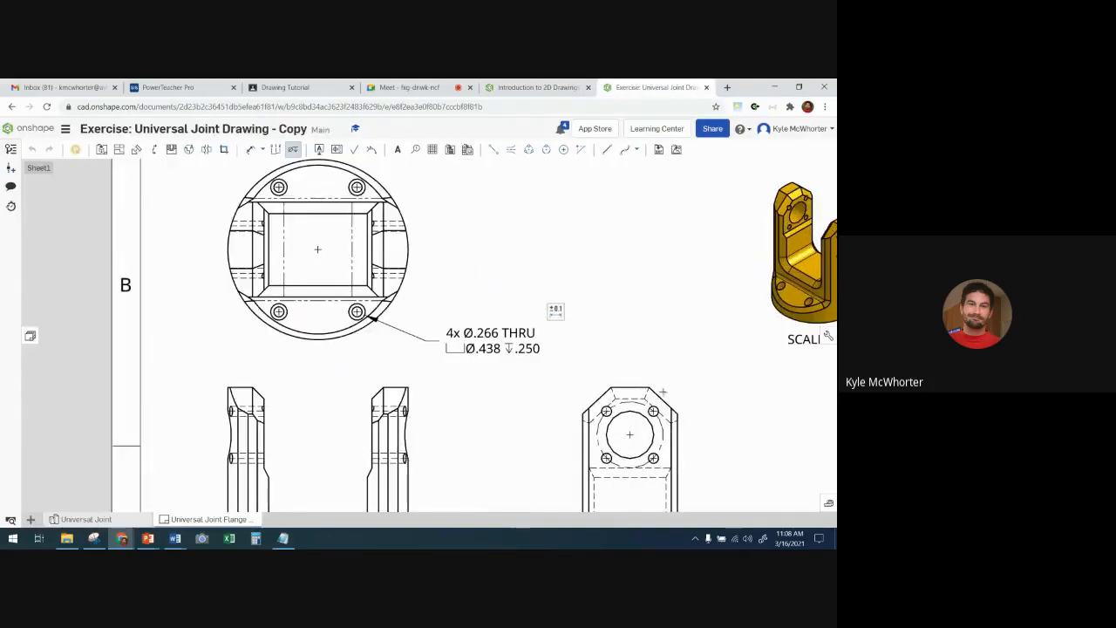
left_click(653, 409)
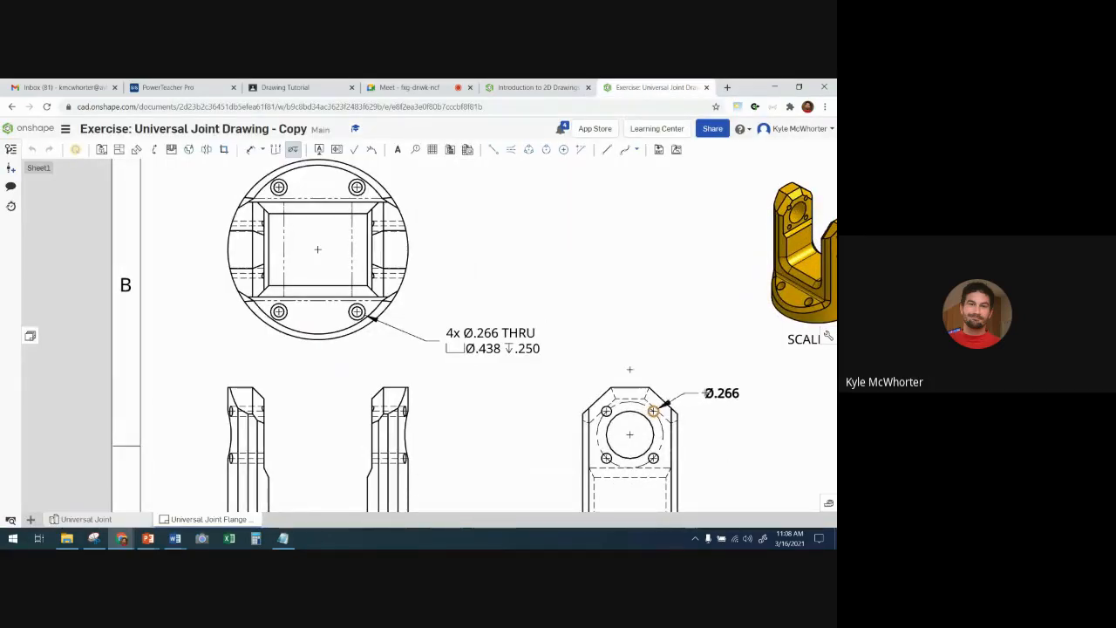
left_click(711, 389)
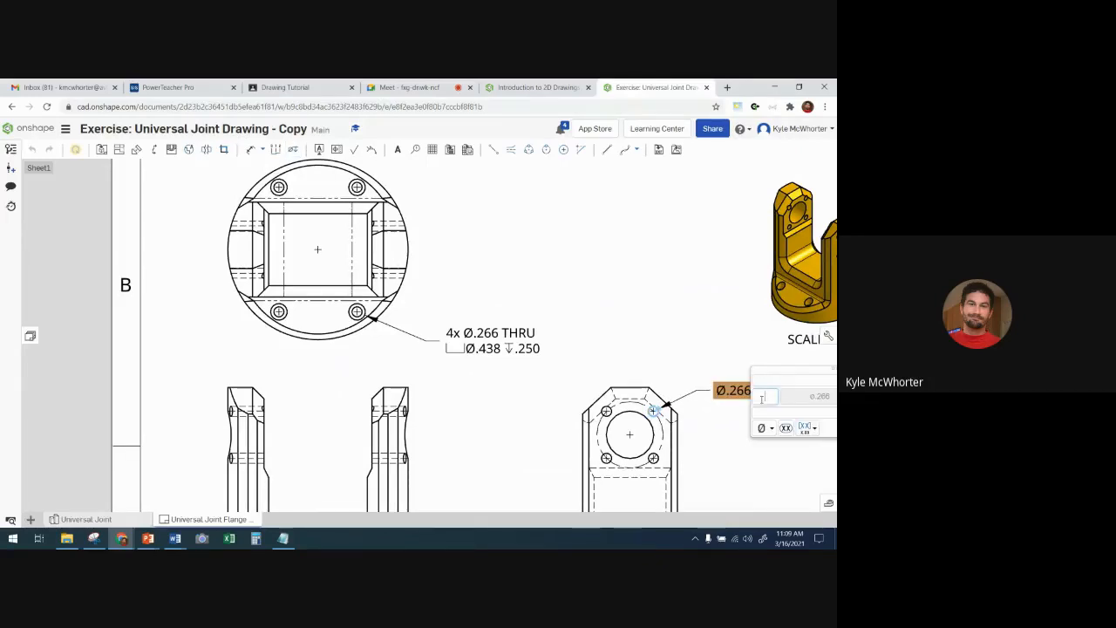
type("8x")
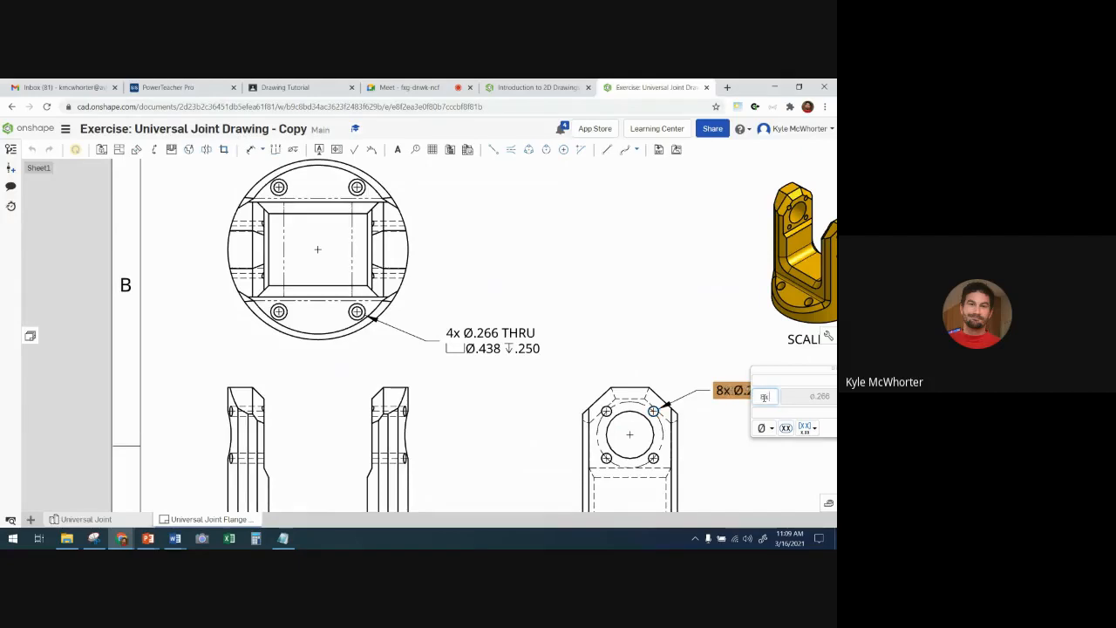
left_click(711, 347)
- Review the finished hole callouts, advance the course exercise to Step 9, read its dimensioning instructions and return to the drawing
scroll(707, 342, "down", 2)
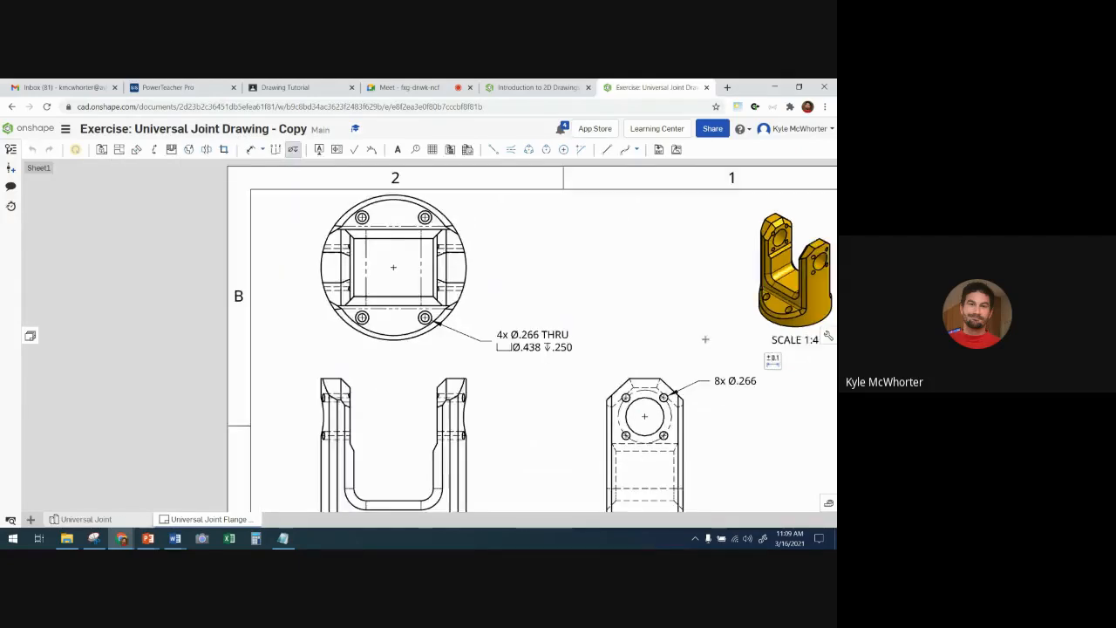
middle_click_drag(669, 338, 562, 328)
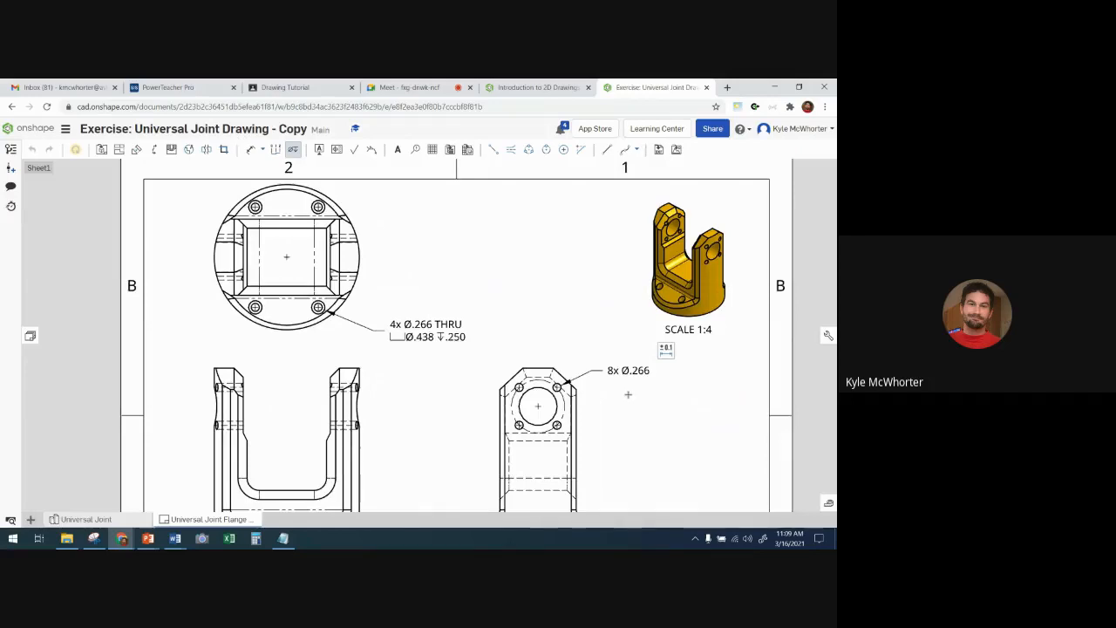
left_click(558, 88)
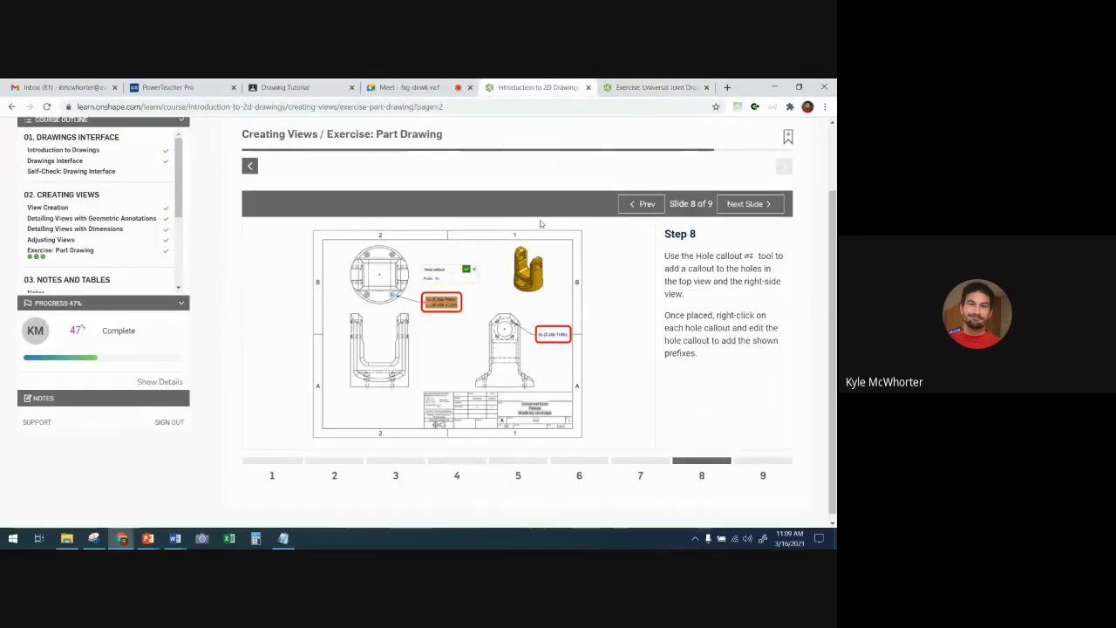
scroll(700, 314, "down", 1)
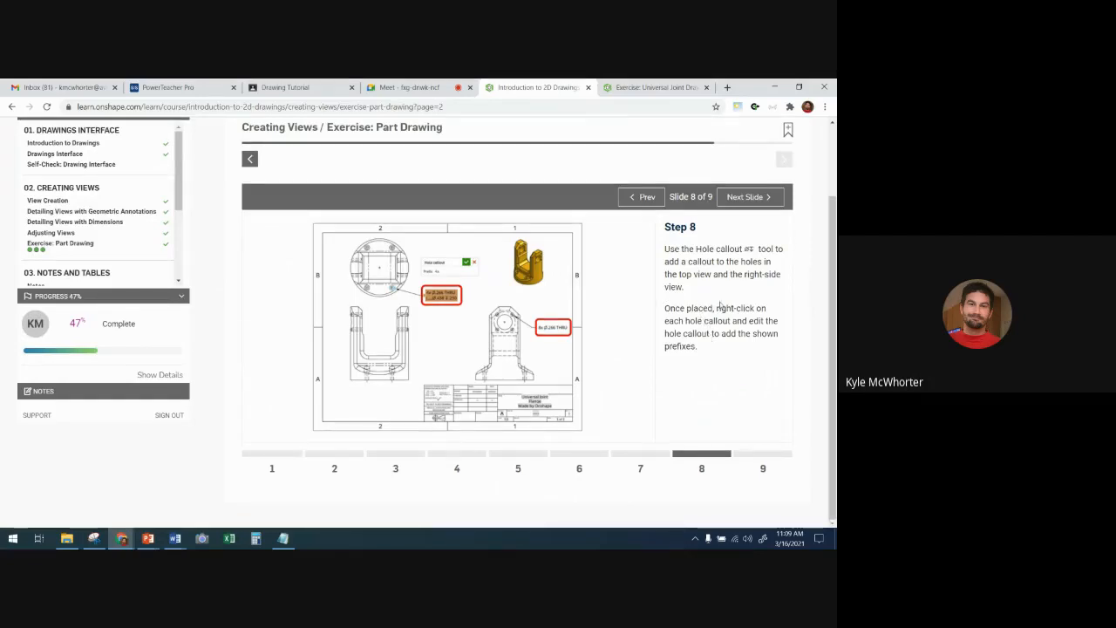
left_click(748, 197)
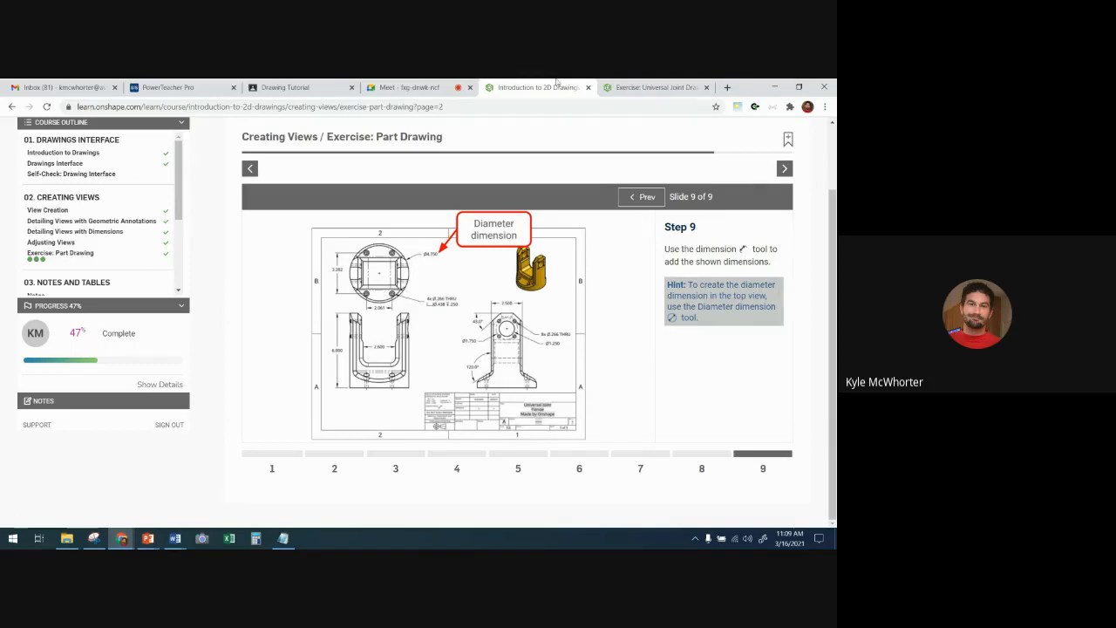
left_click(649, 87)
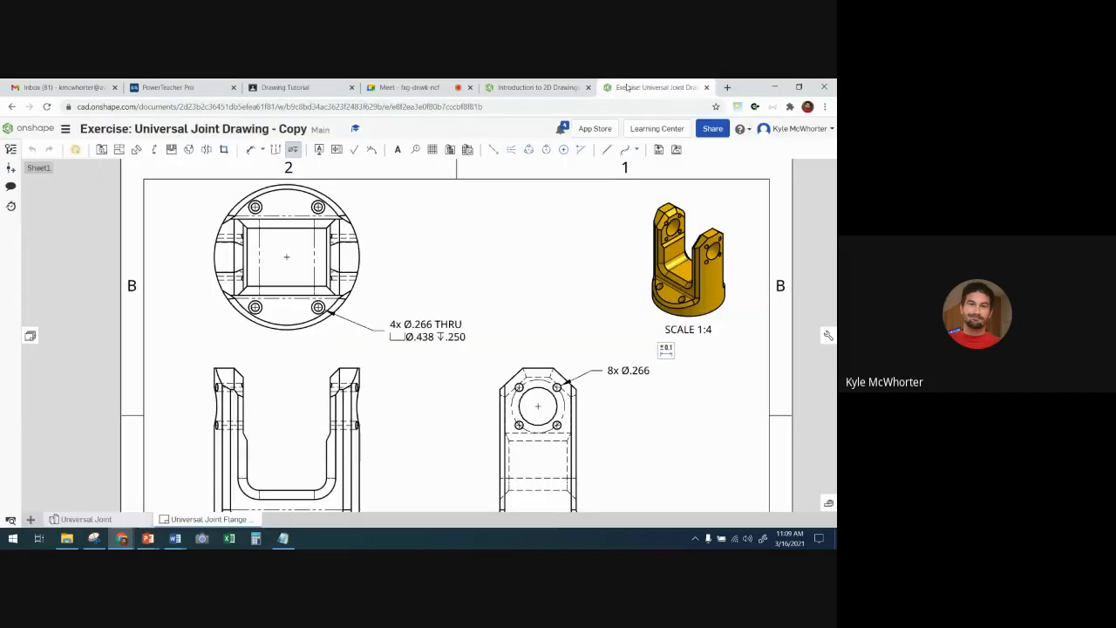
left_click(249, 150)
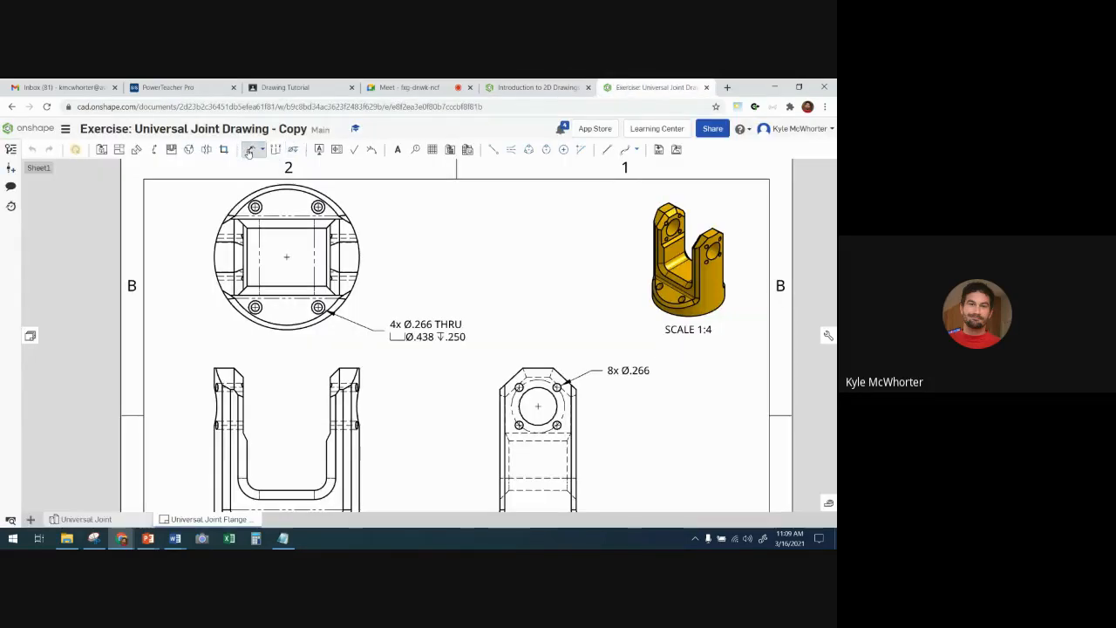
left_click(322, 191)
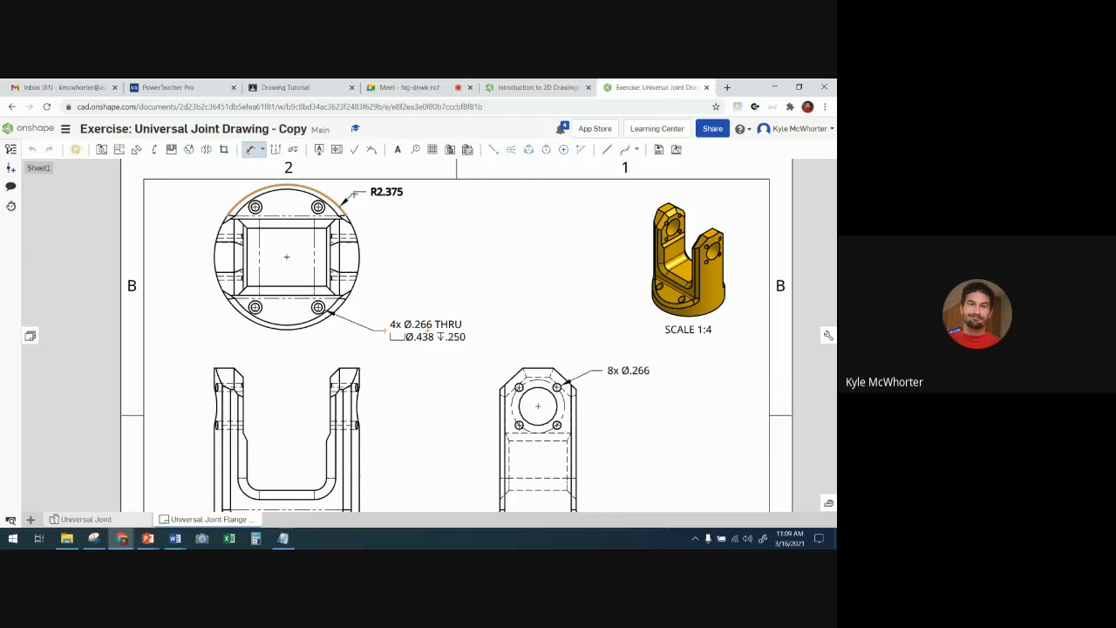
key("Escape")
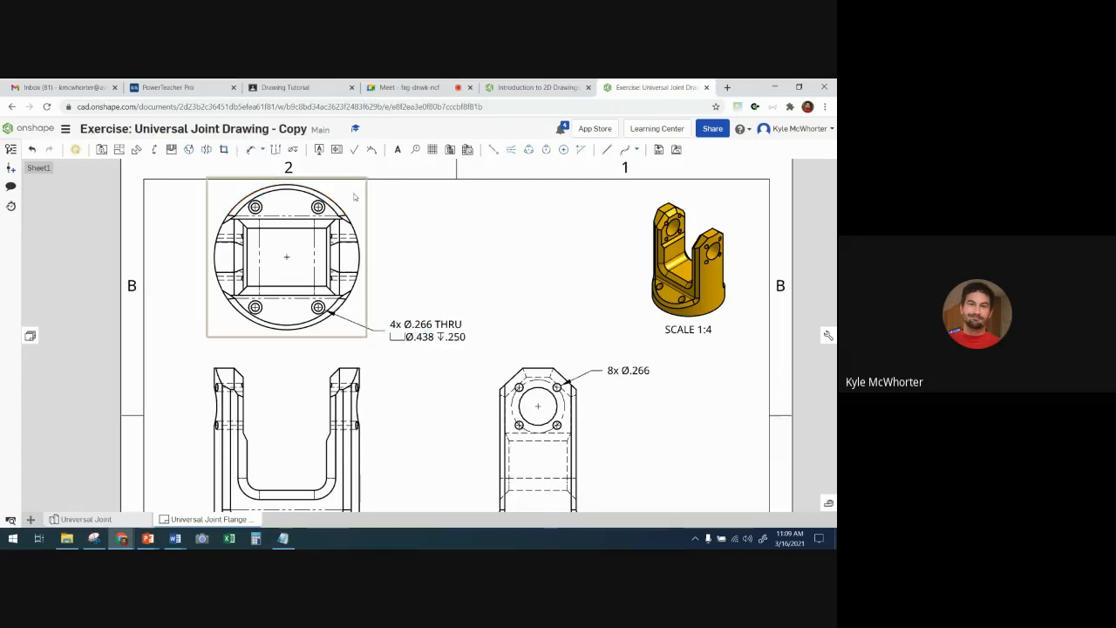
- Add a diameter dimension to the flange's outer circle in the top view, placed outside its upper-right edge
left_click(262, 150)
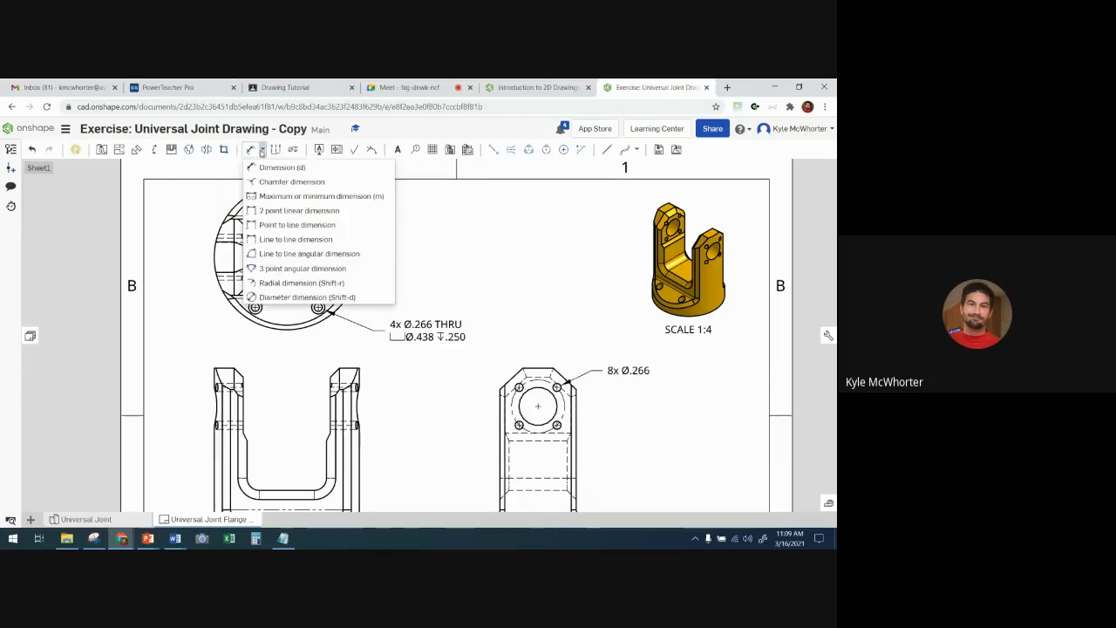
left_click(286, 298)
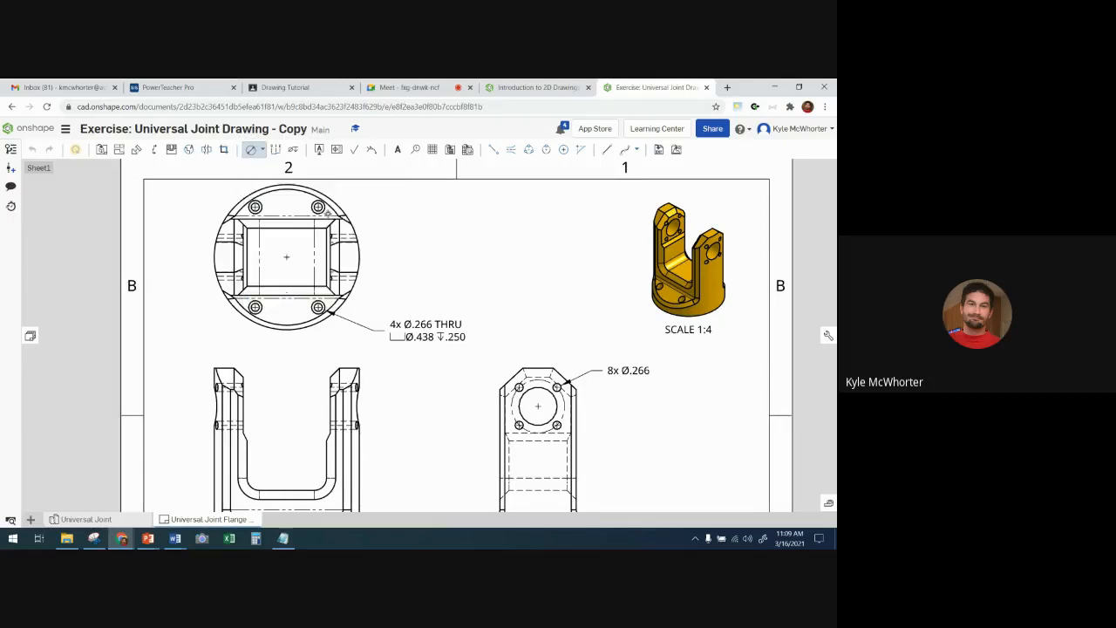
left_click(339, 205)
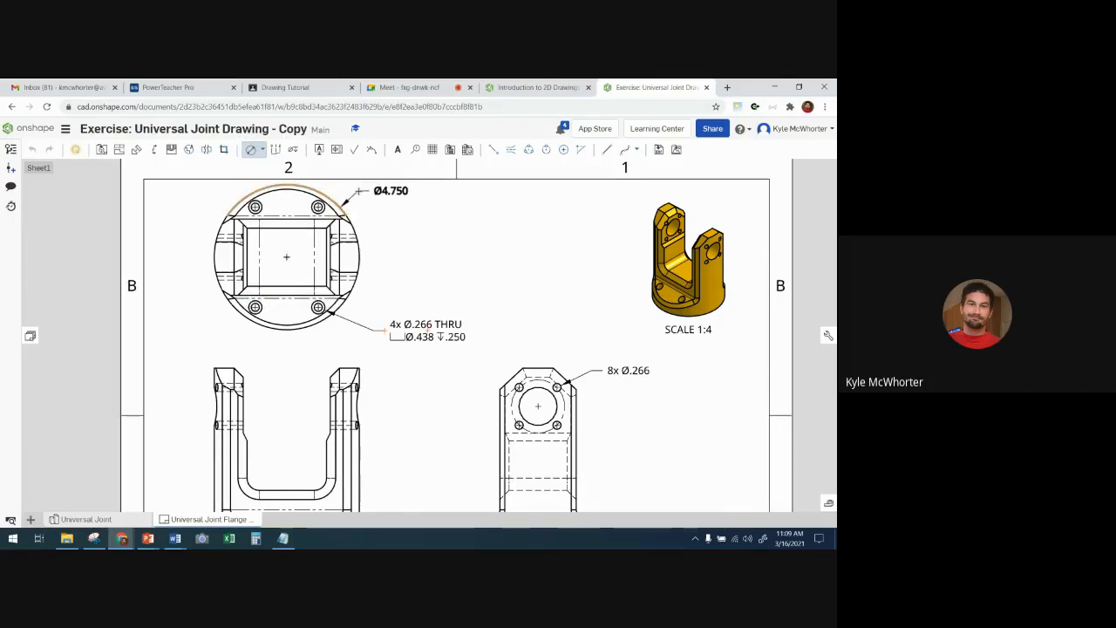
left_click(358, 190)
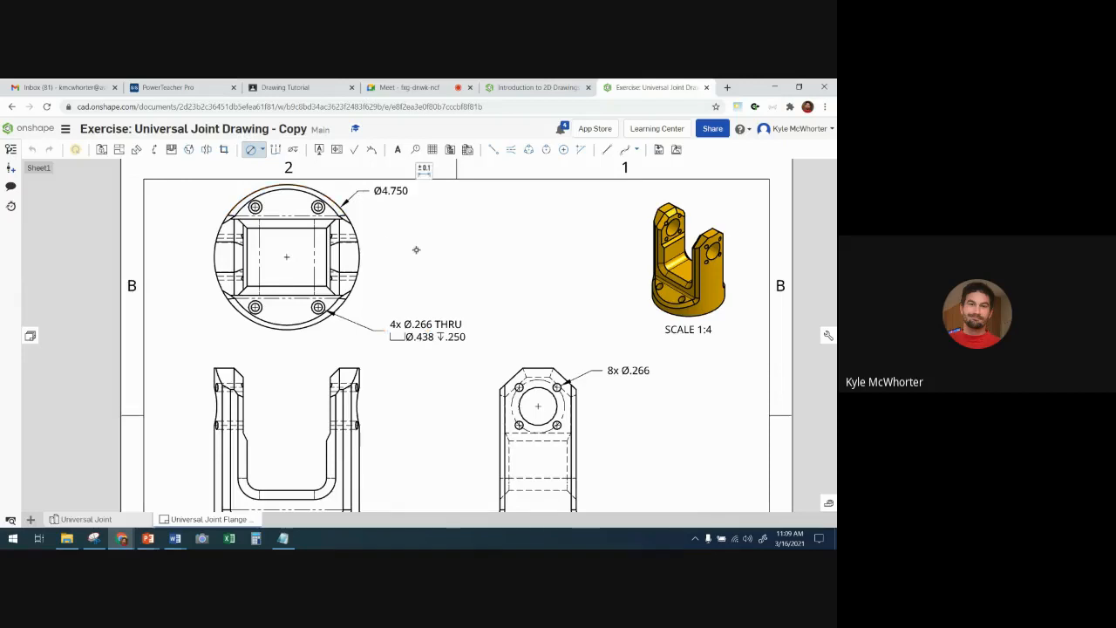
- Check the reference drawing and add diameter dimensions to the large center hole and the surrounding circle centerline in the right-side view
left_click(534, 87)
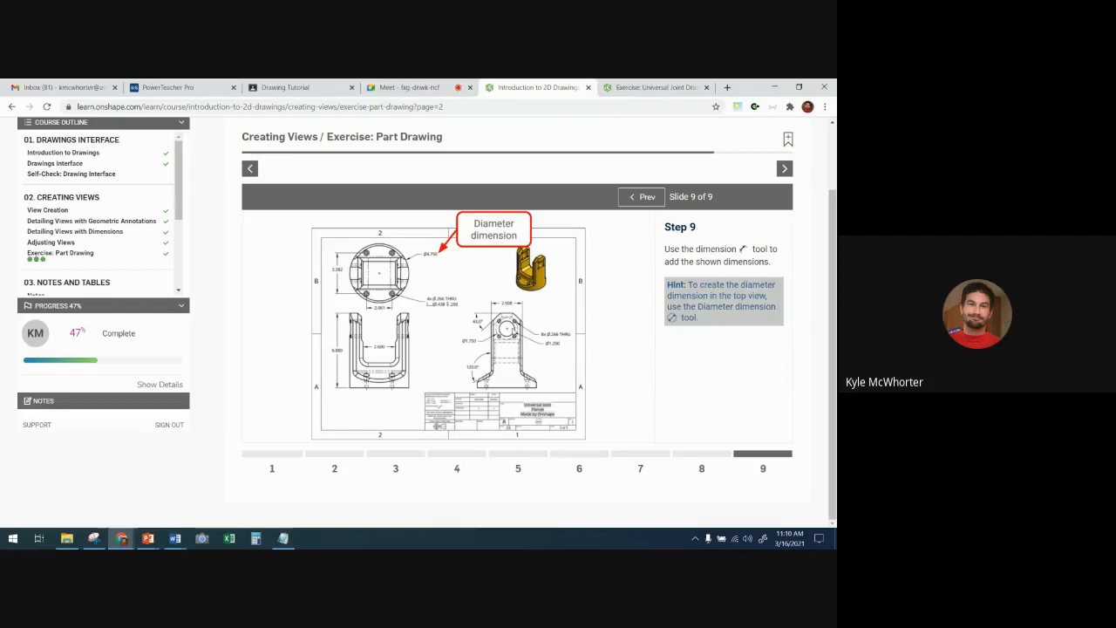
left_click(636, 88)
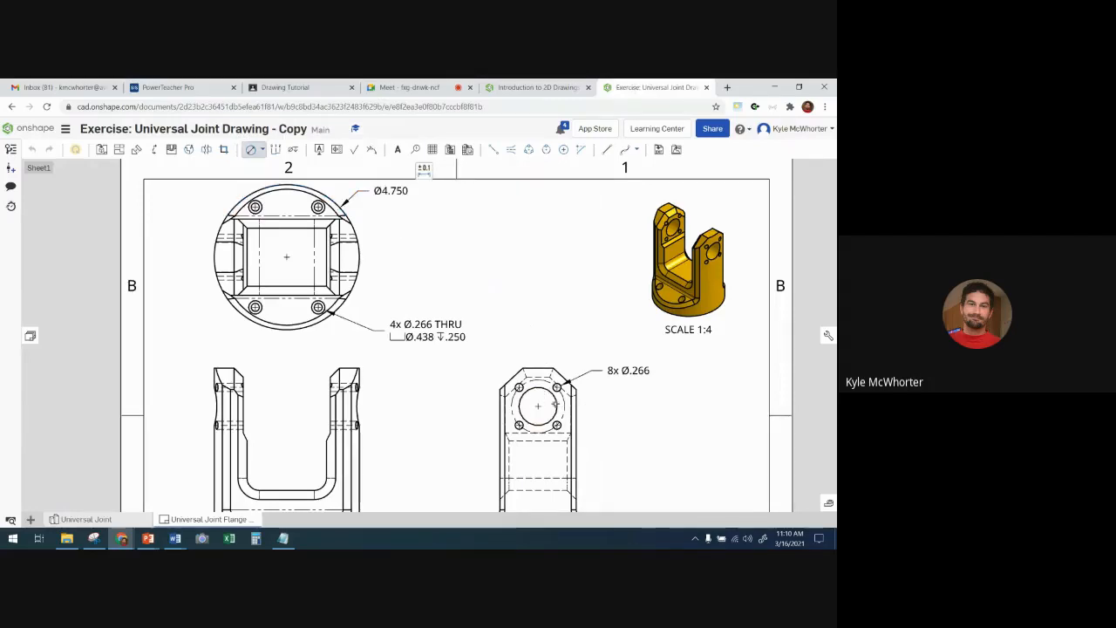
left_click(556, 401)
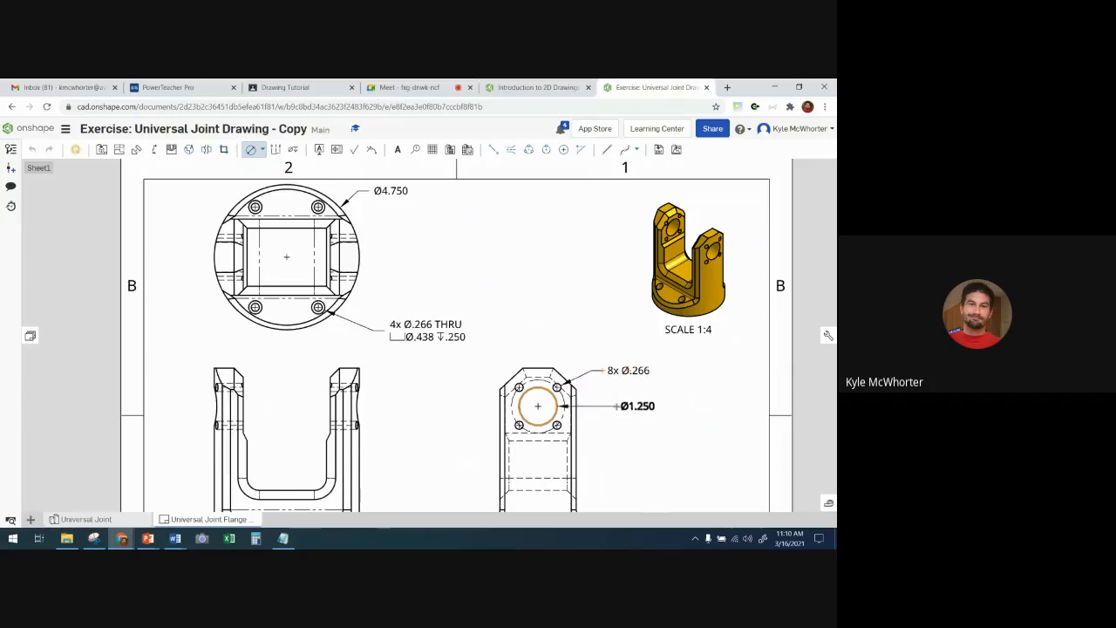
left_click(617, 405)
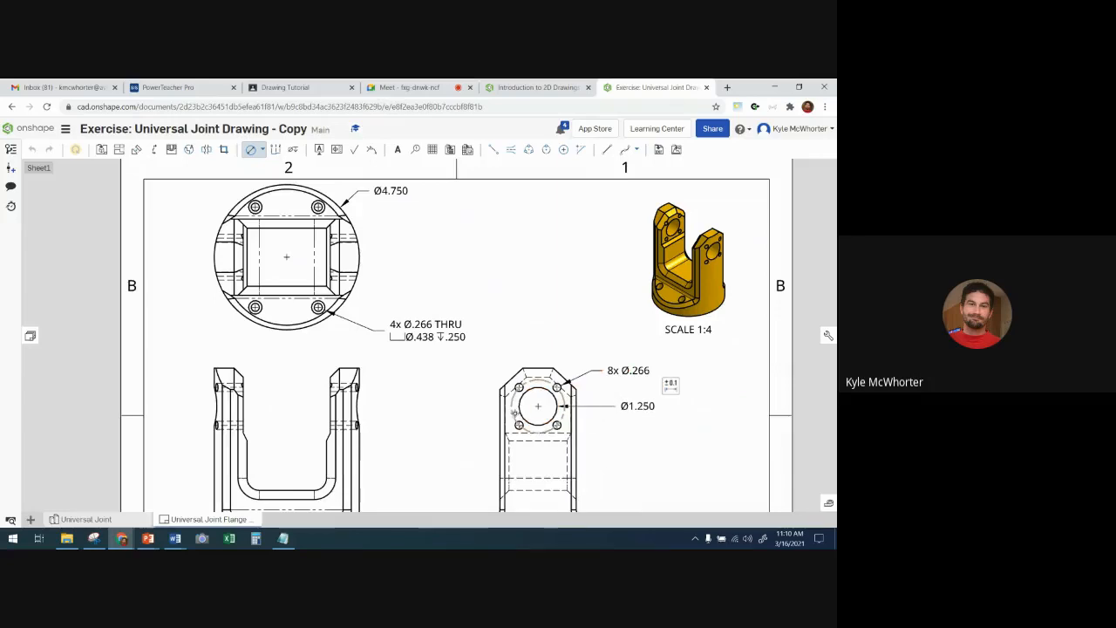
left_click(516, 414)
left_click(462, 423)
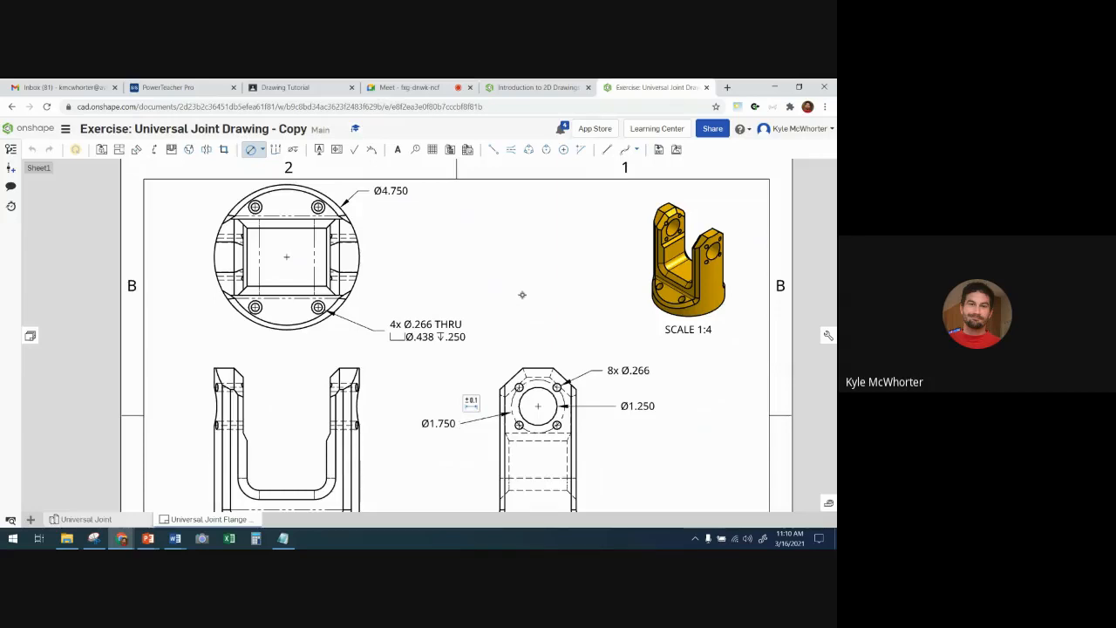
- Dimension the vertical spacing between the two left counterbore holes in the top view, placed left of the flange outline
left_click(532, 89)
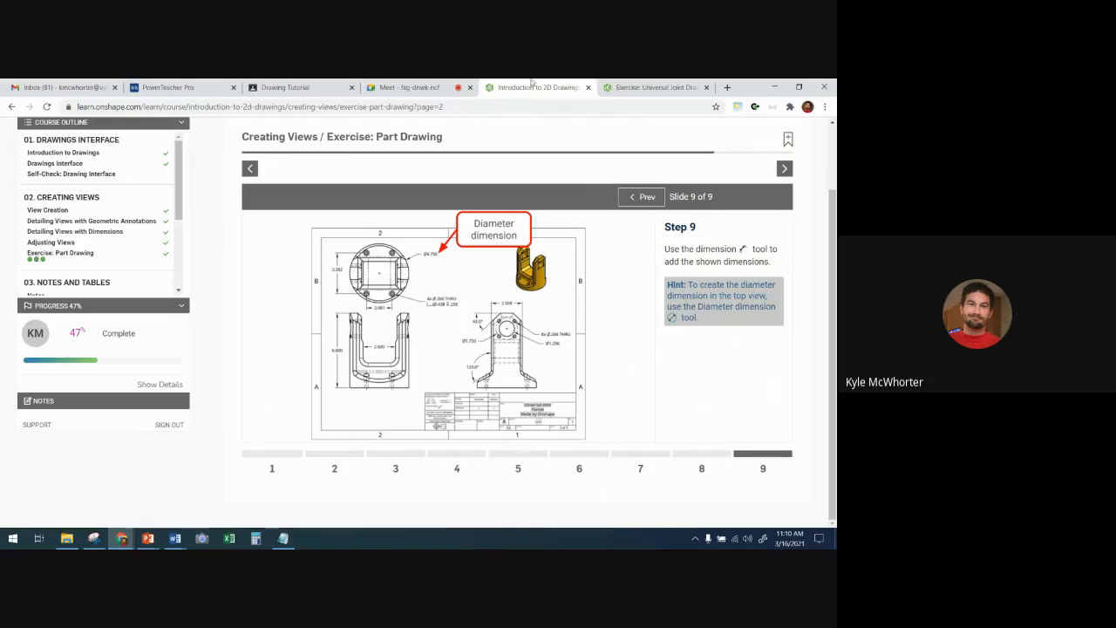
left_click(645, 87)
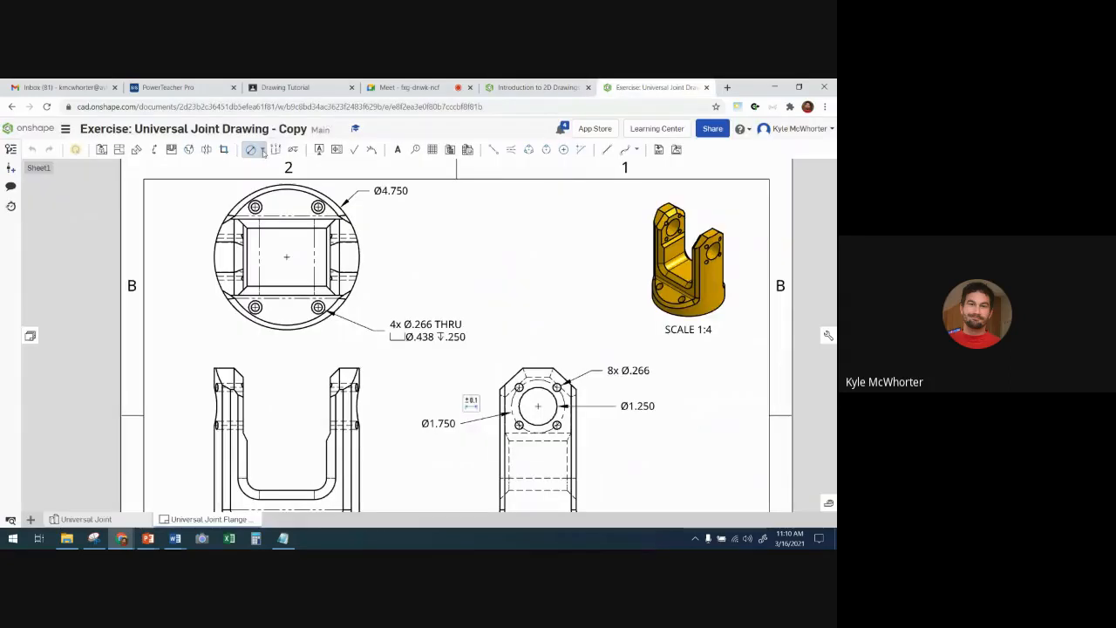
left_click(263, 151)
left_click(272, 170)
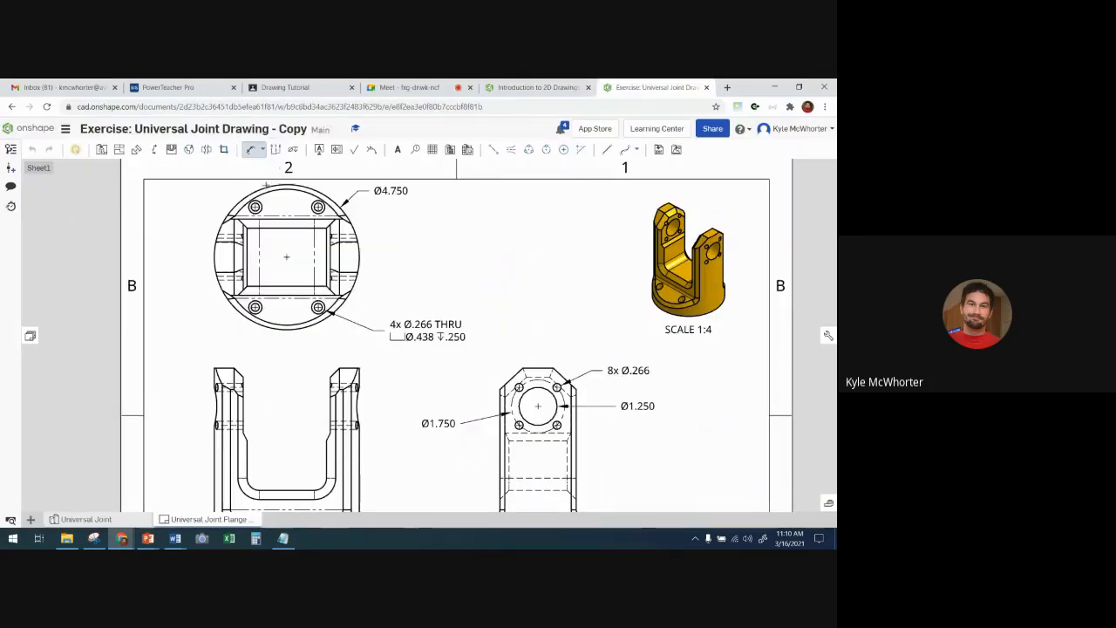
scroll(255, 204, "up", 5)
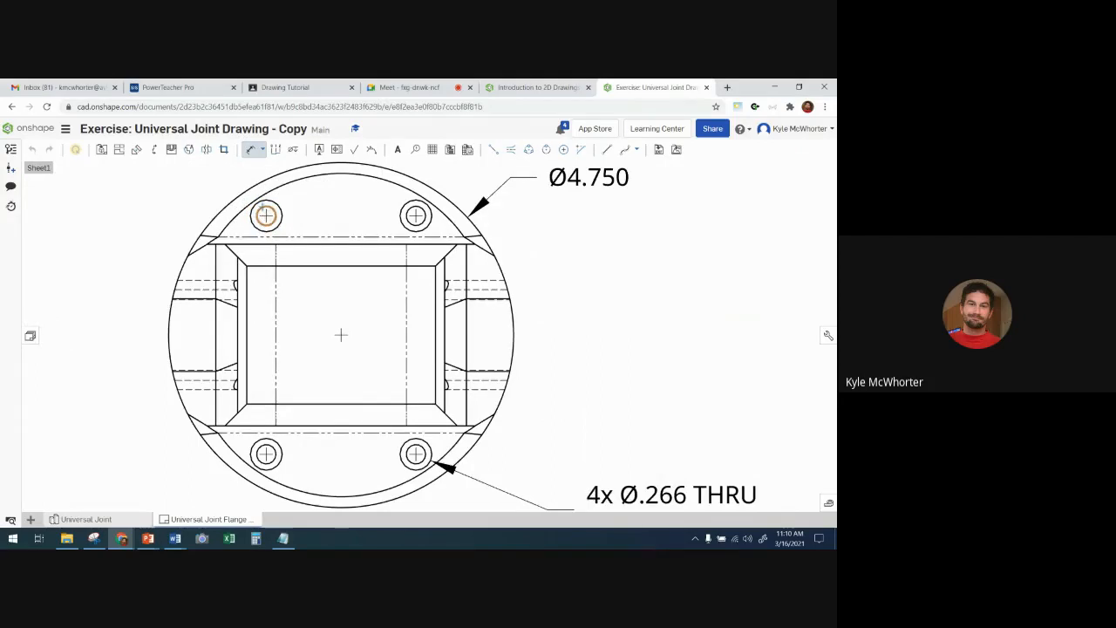
left_click(263, 210)
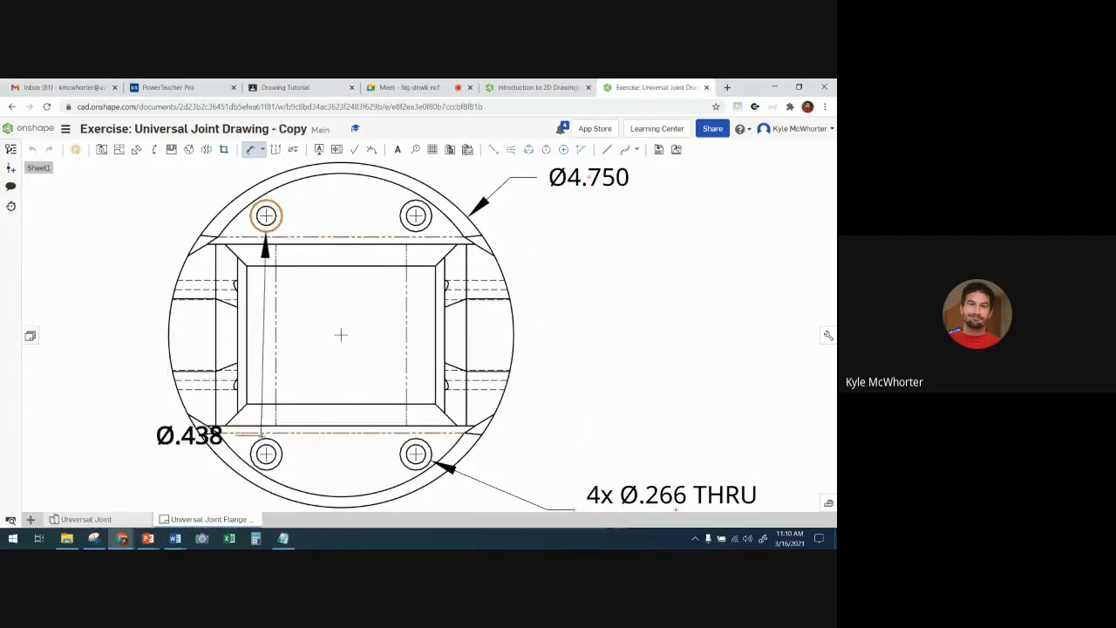
left_click(266, 453)
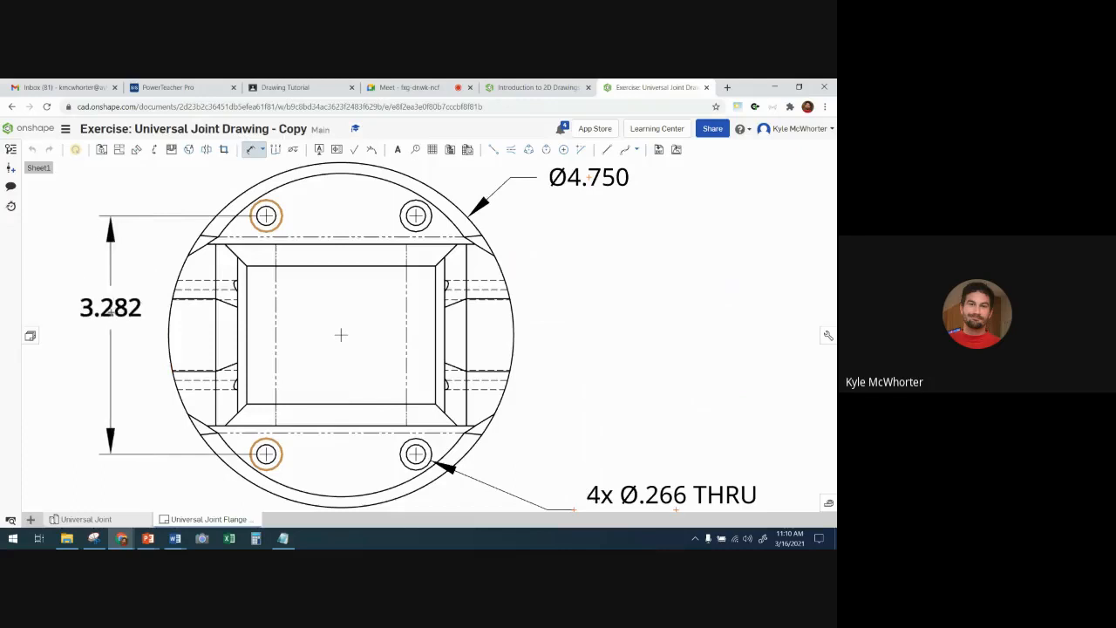
left_click(122, 323)
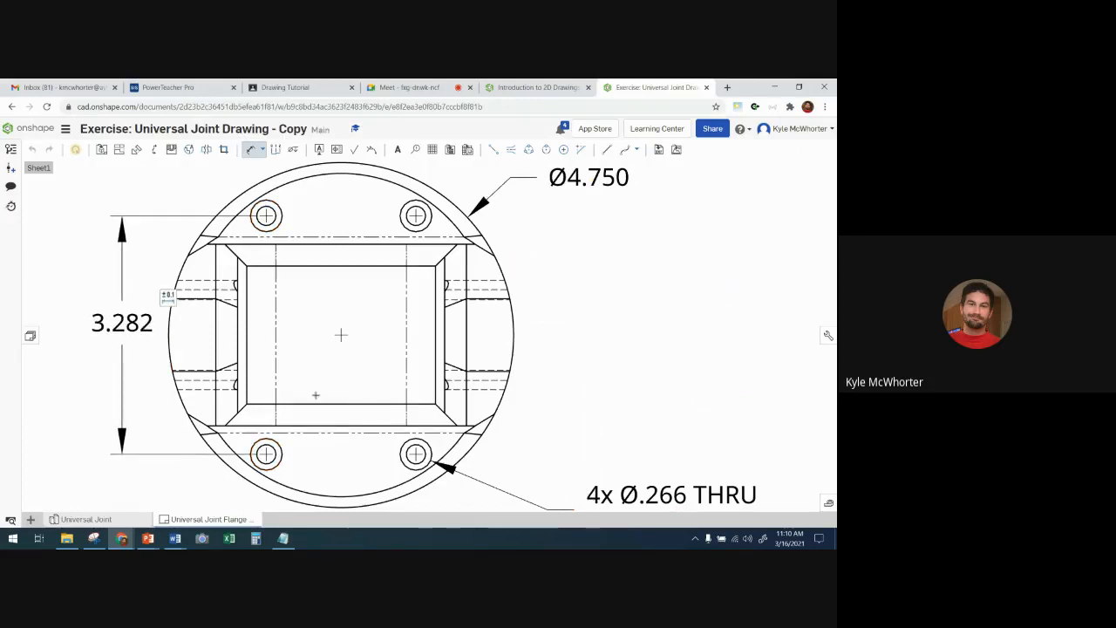
- Dimension the horizontal spacing between the two lower counterbore holes in the top view, placed below the flange outline
scroll(316, 395, "down", 2)
left_click(278, 444)
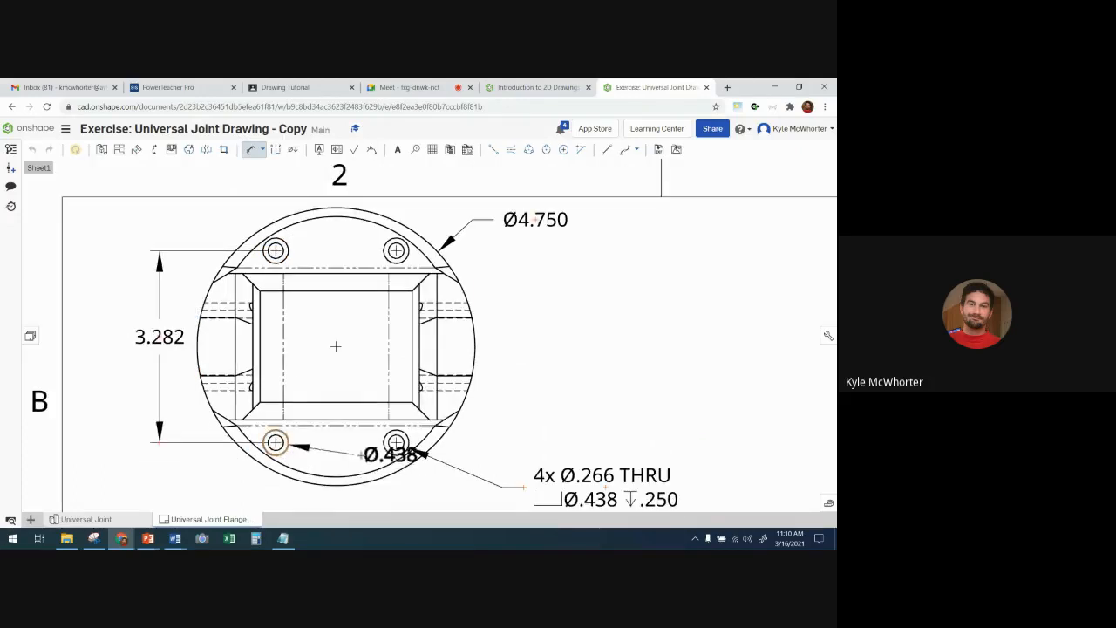
left_click(396, 443)
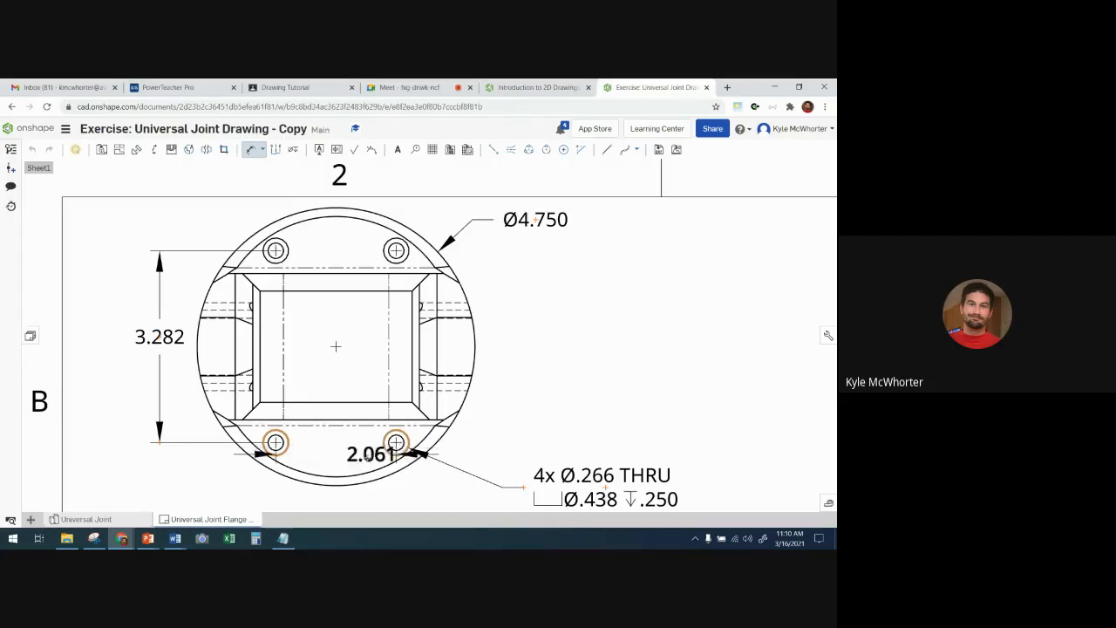
middle_click_drag(338, 492, 336, 432)
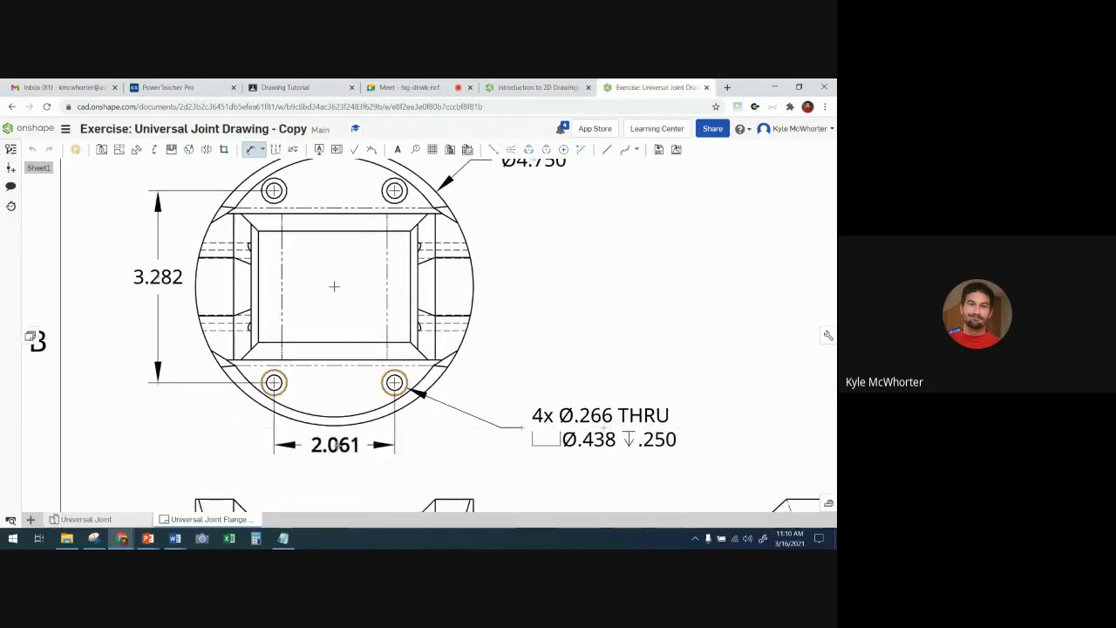
left_click(338, 447)
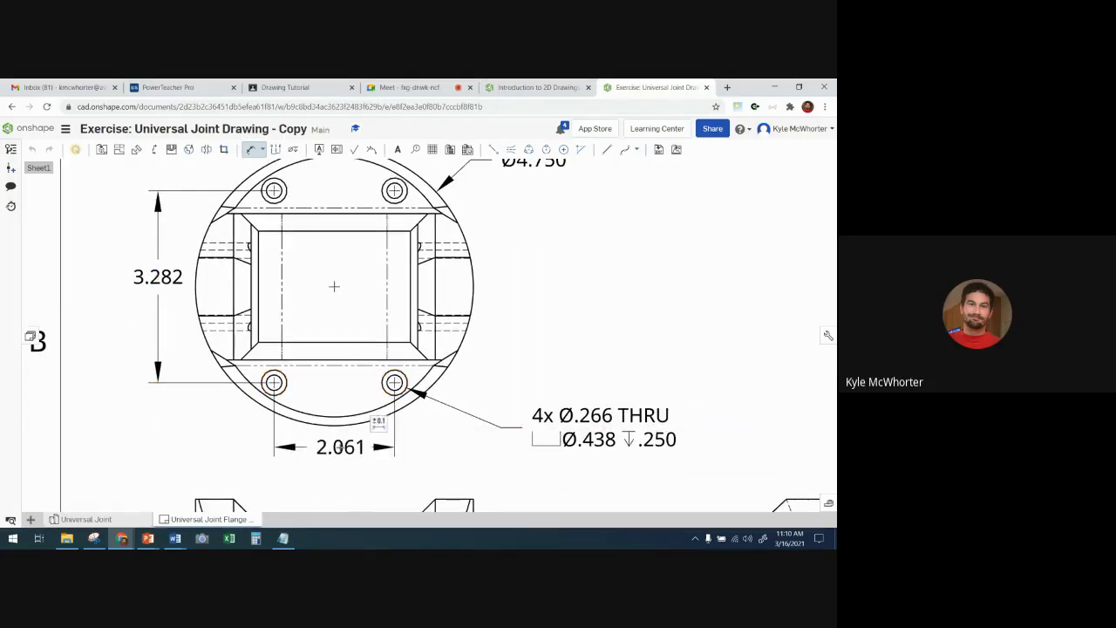
- Check the reference drawing and dimension the overall height of the front view from top edge to base, placed left of its outline
key("Escape")
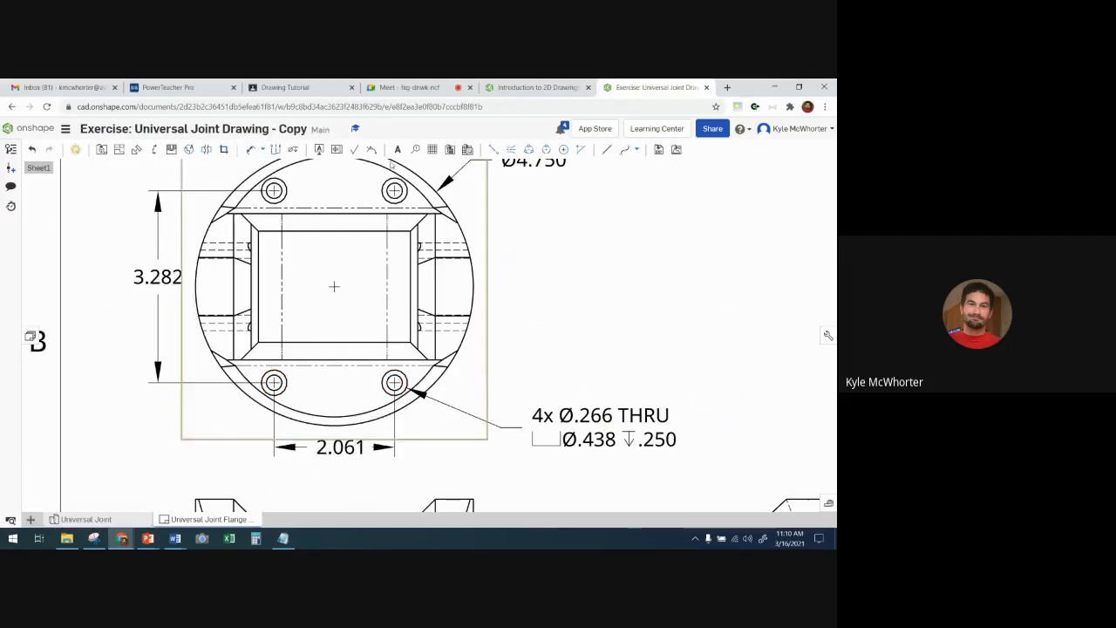
scroll(524, 257, "down", 2)
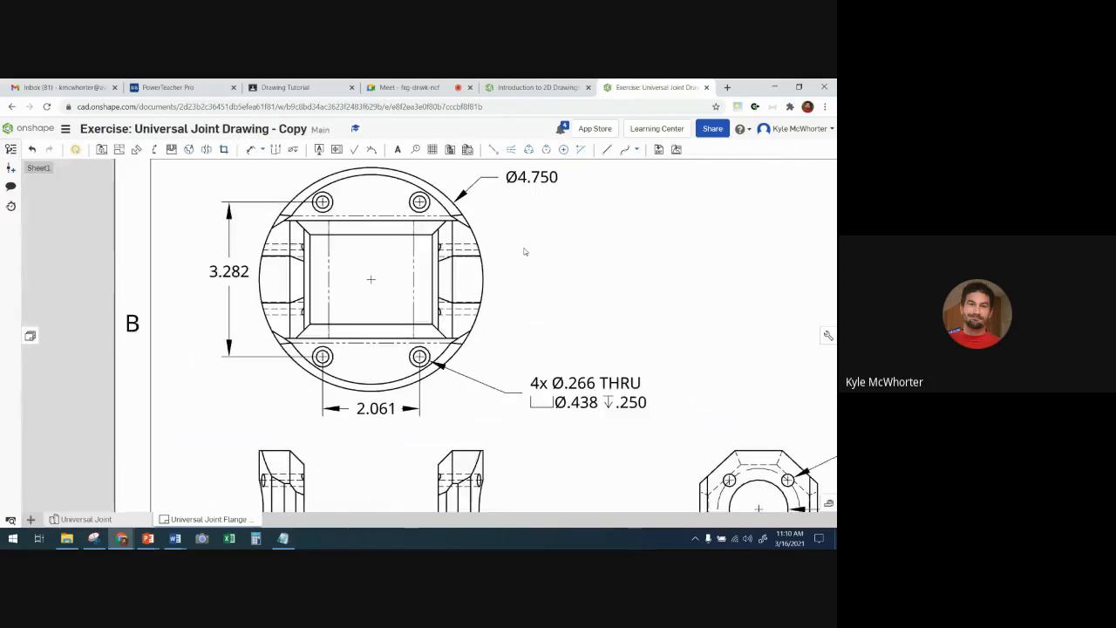
middle_click_drag(522, 262, 516, 277)
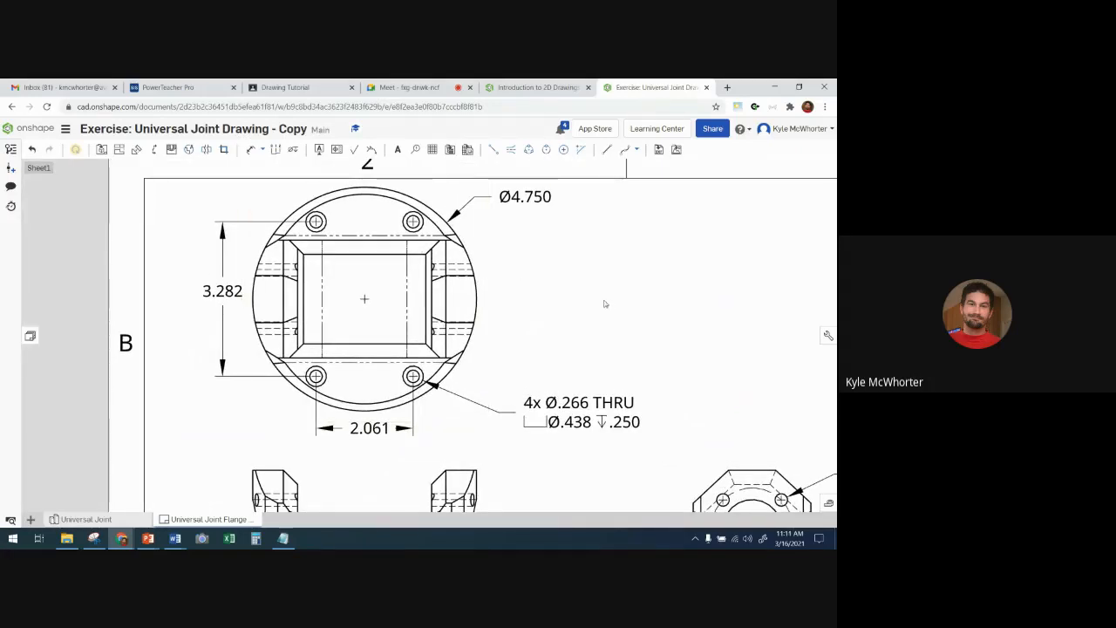
left_click(534, 87)
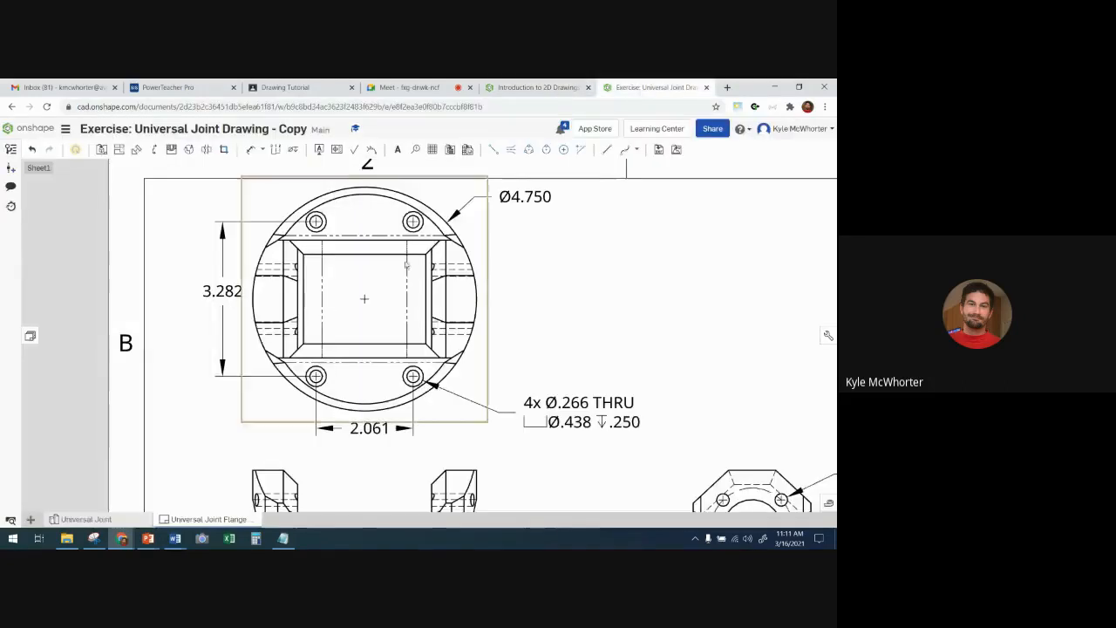
left_click(653, 87)
scroll(220, 428, "down", 2)
middle_click_drag(210, 447, 230, 249)
left_click(250, 149)
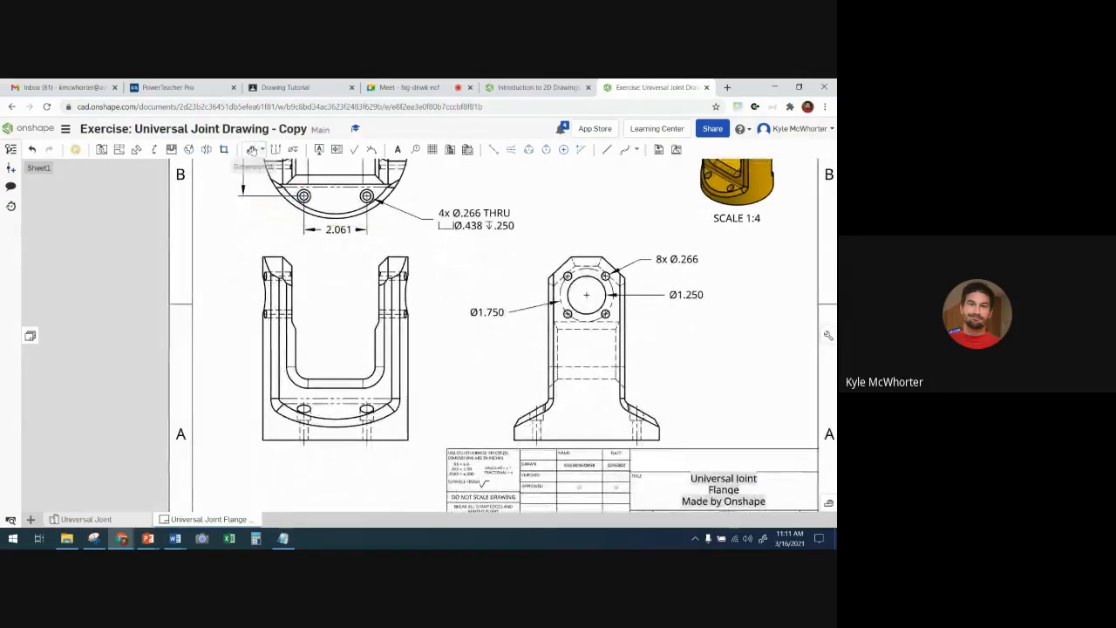
left_click(273, 256)
left_click(301, 440)
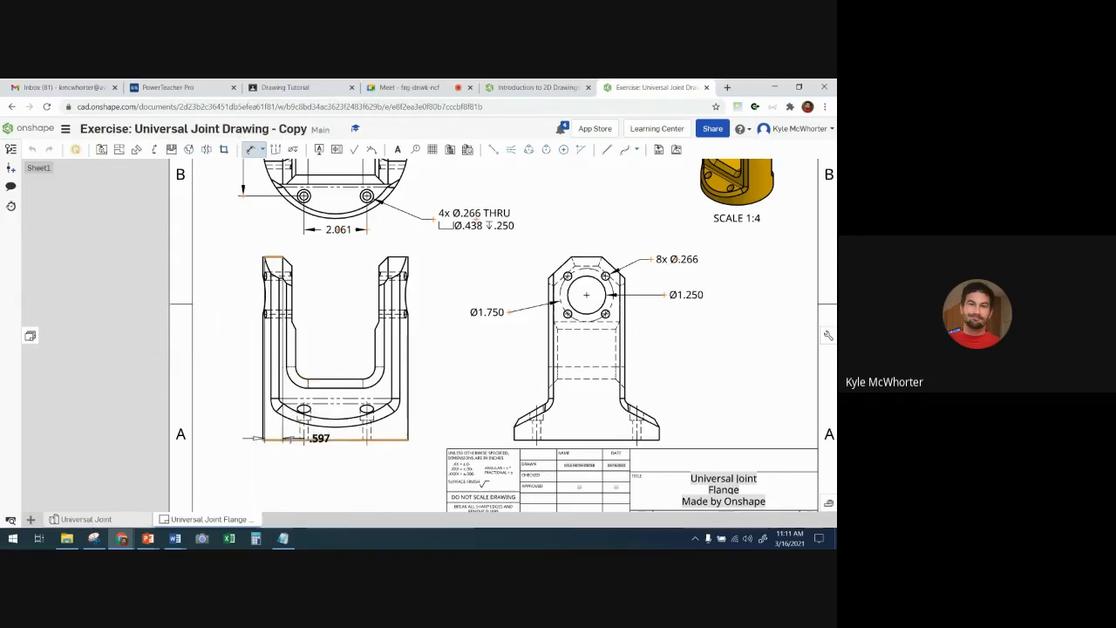
left_click(238, 330)
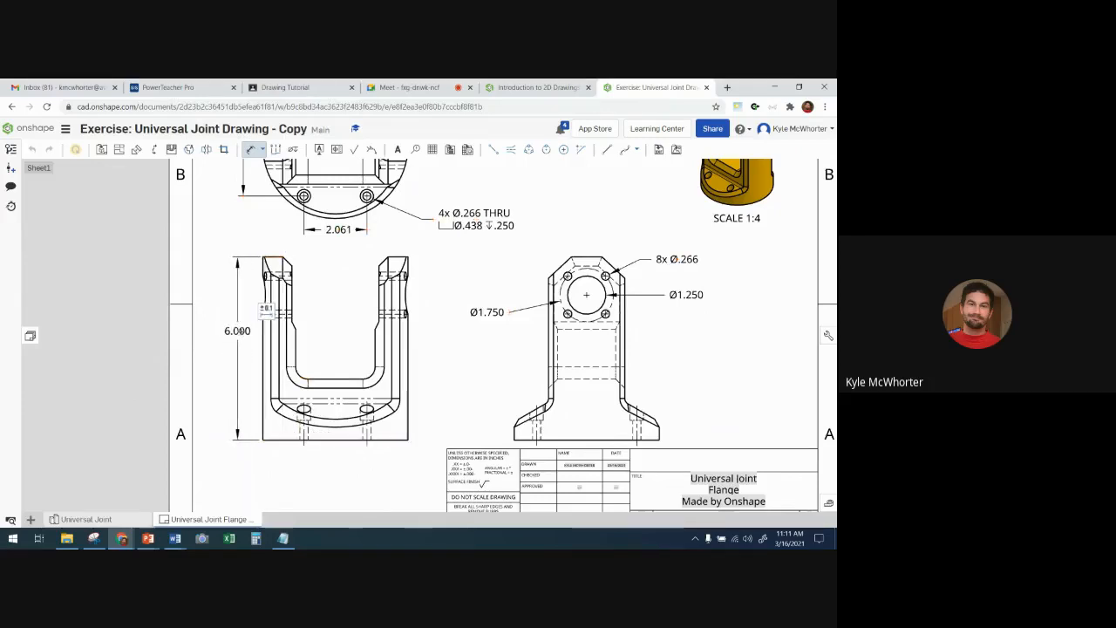
- Dimension the inner width between the two fork arms in the front view, placed inside the U-shaped opening
left_click(296, 345)
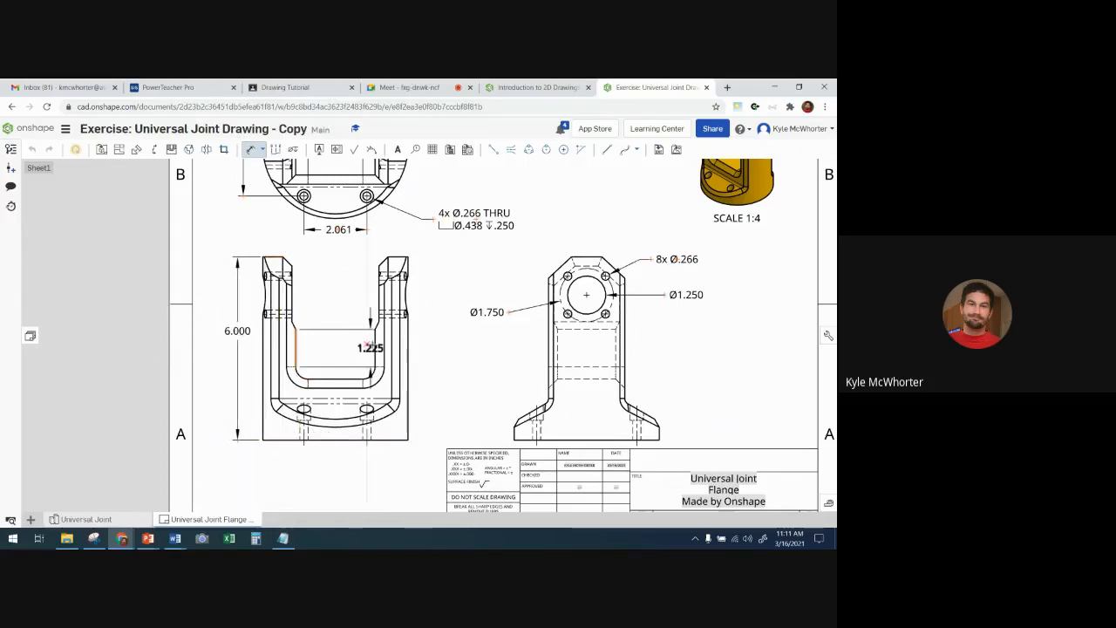
left_click(375, 345)
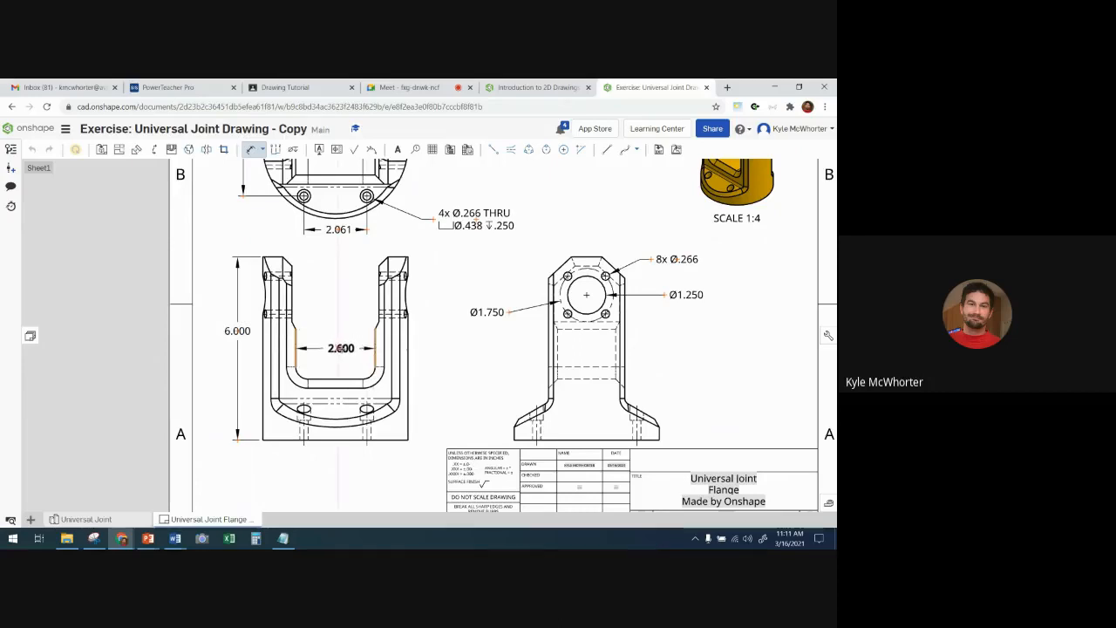
left_click(335, 347)
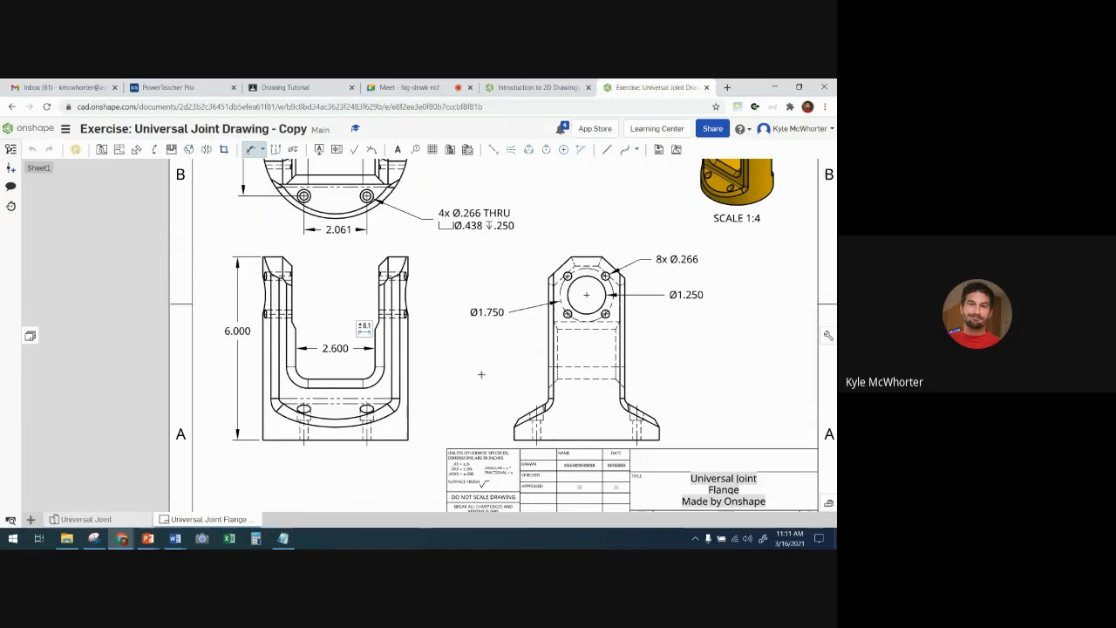
- Check the reference drawing and dimension the upright's width between its outer vertical edges in the right-side view, placed above the top edge
left_click(532, 87)
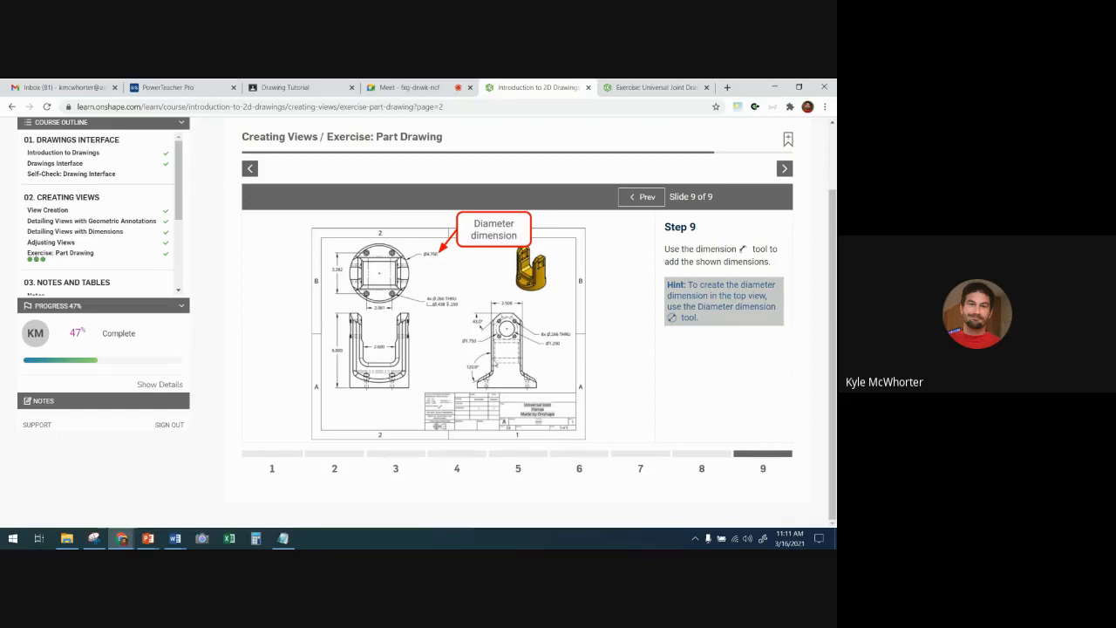
left_click(632, 88)
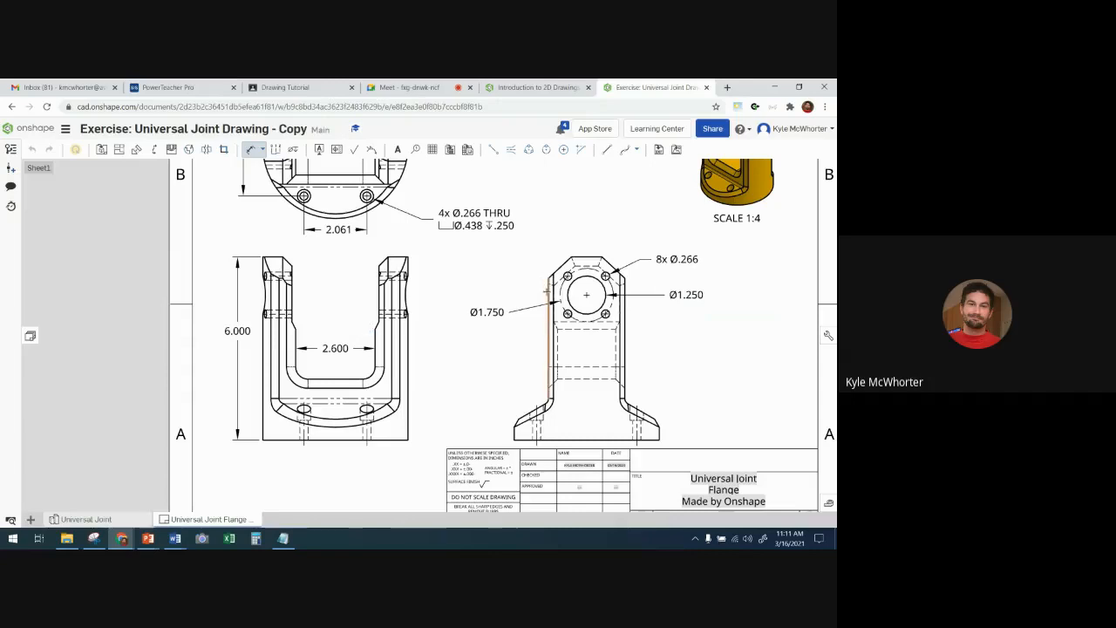
scroll(672, 349, "up", 2)
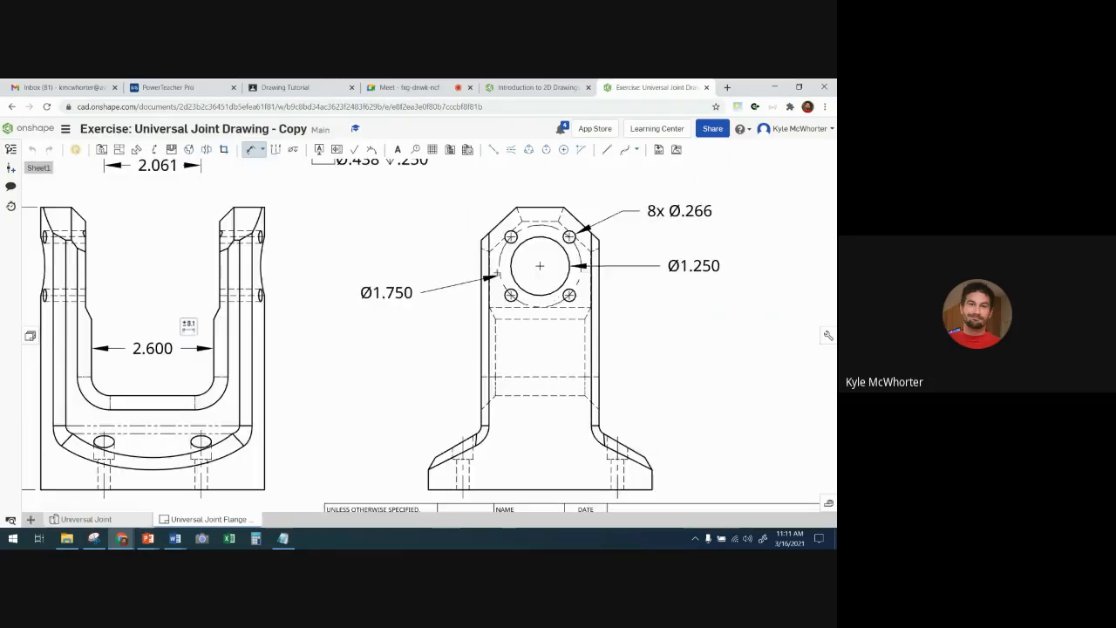
left_click(482, 267)
left_click(597, 262)
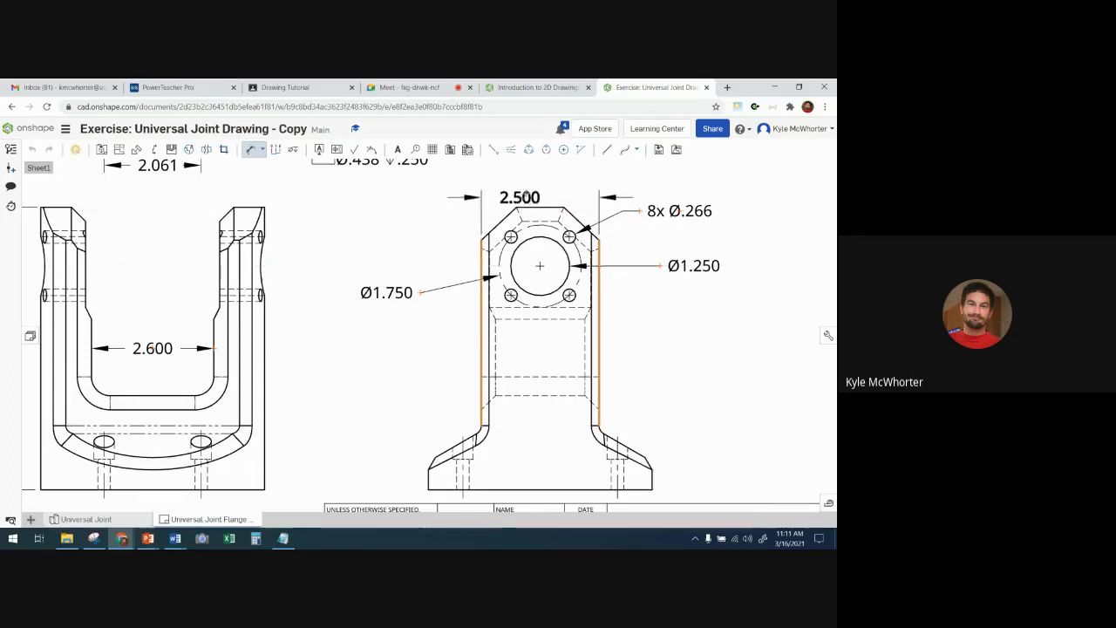
left_click(539, 181)
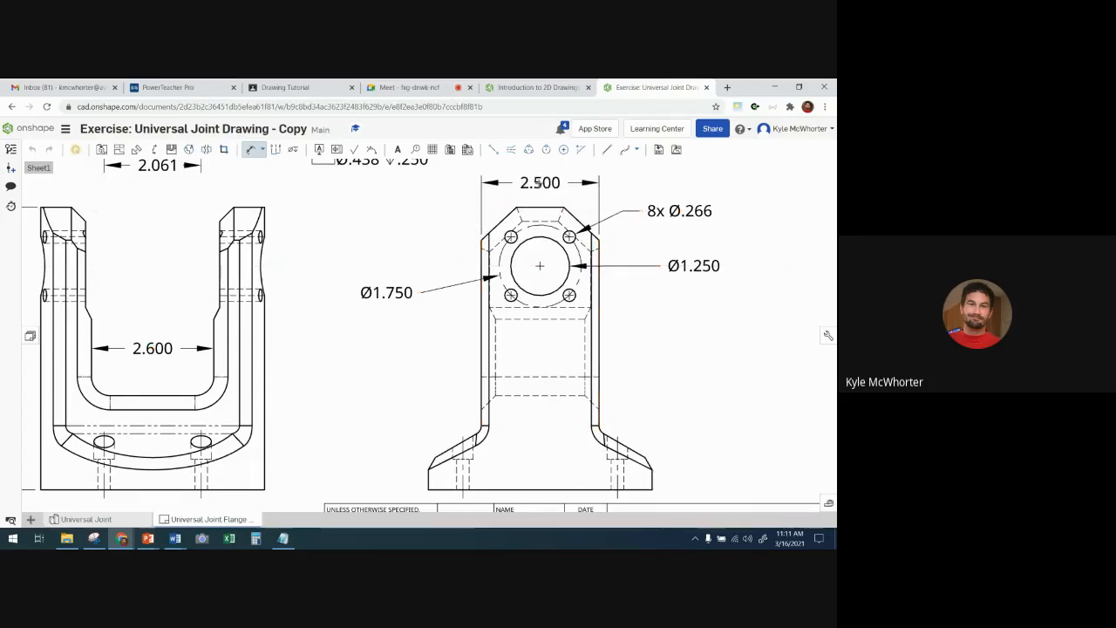
- Add an angle dimension between the upper-left sloped corner and the top edge in the right-side view, placed left of the upright
left_click(501, 224)
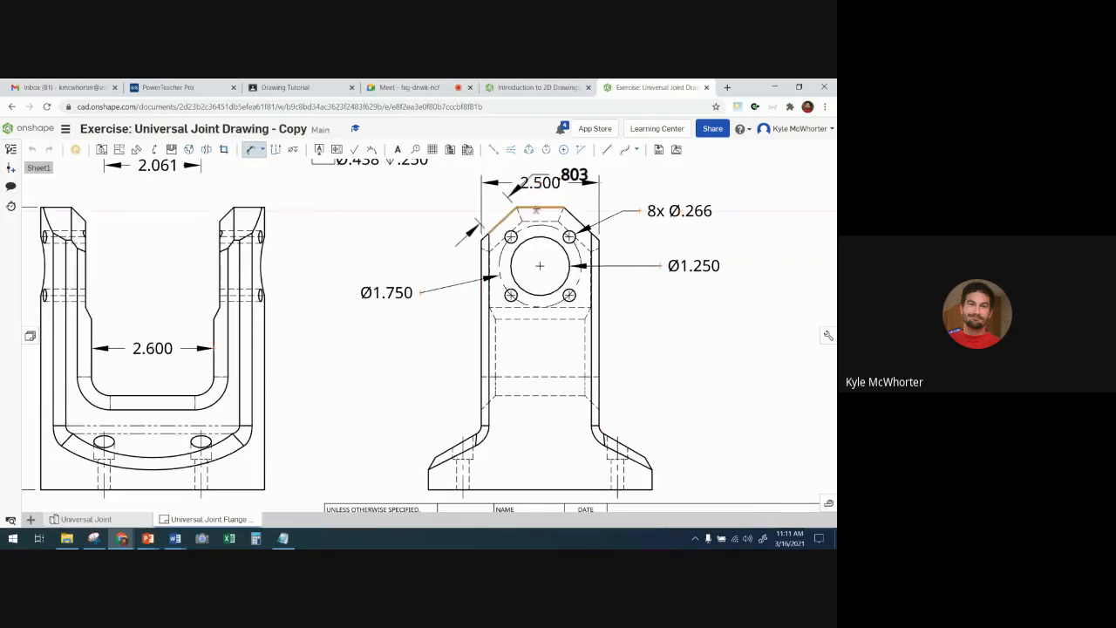
left_click(534, 208)
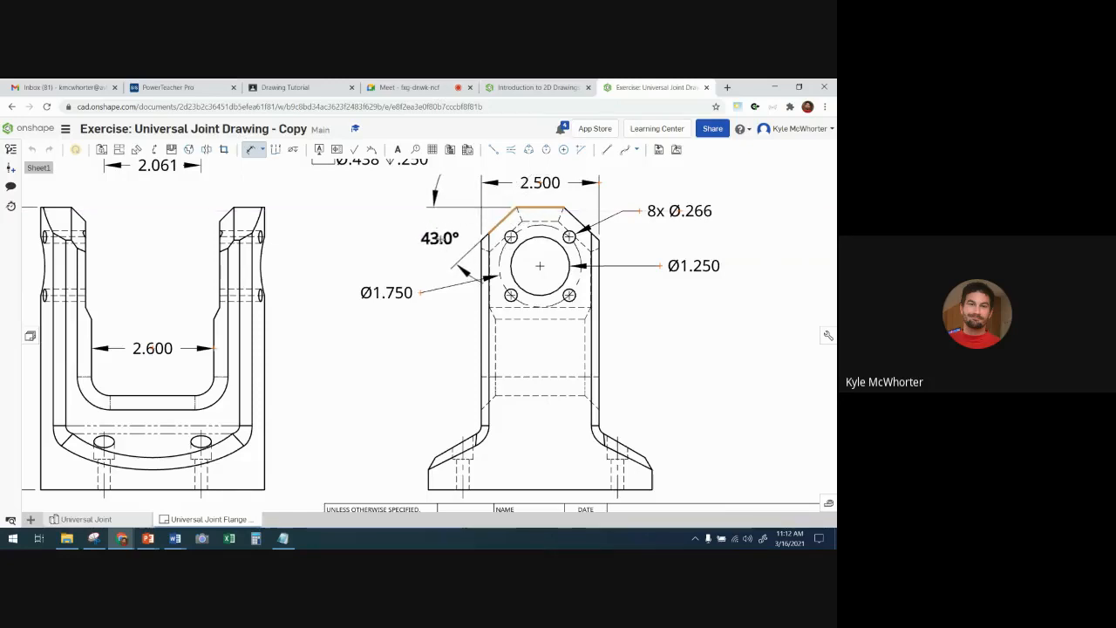
left_click(434, 244)
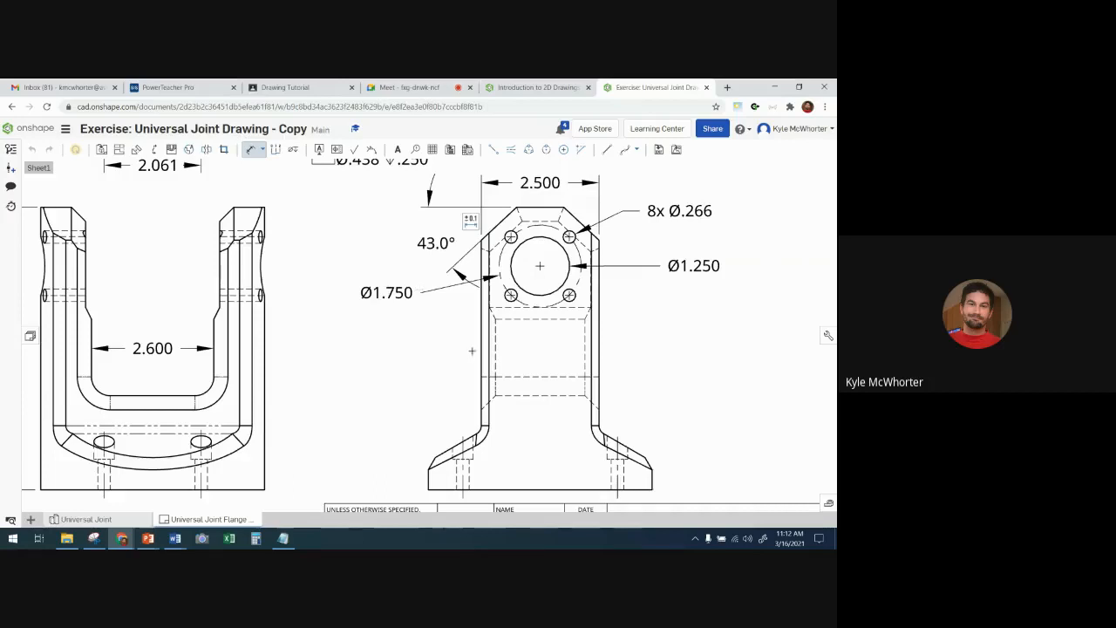
- Add an angle dimension between the upright's left vertical edge and the sloped base edge in the right-side view, placed left of the outline
left_click(479, 350)
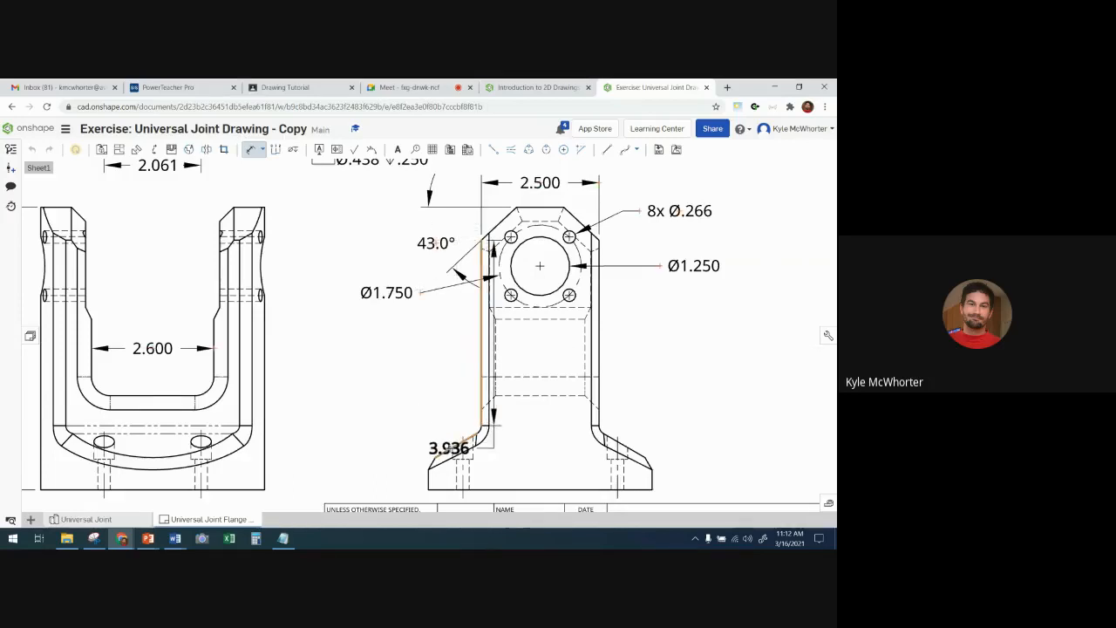
scroll(445, 445, "up", 5)
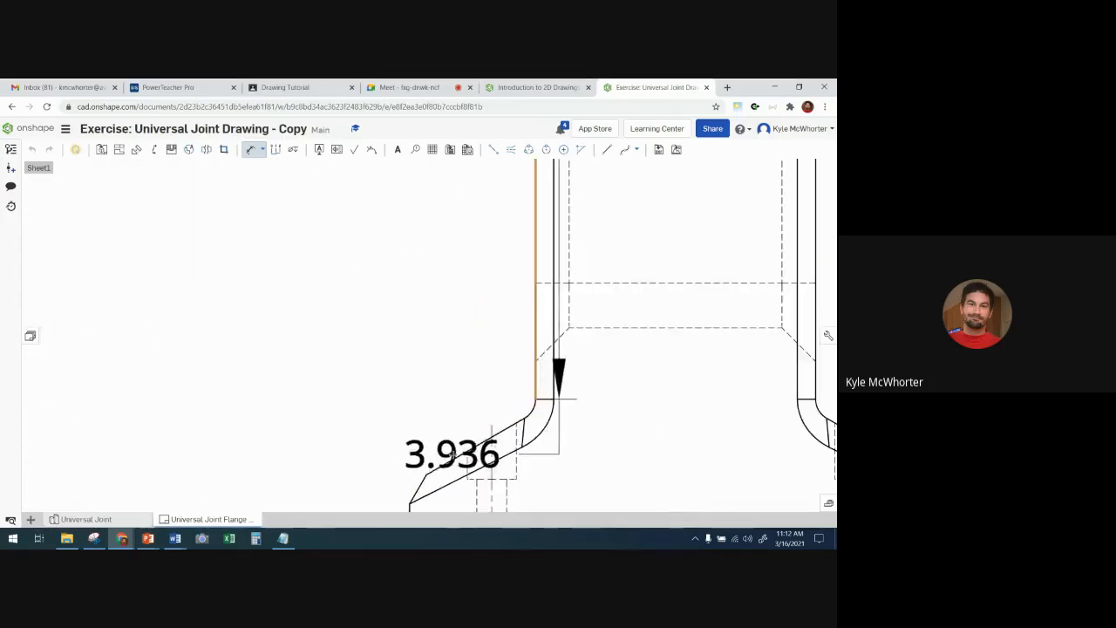
left_click(458, 455)
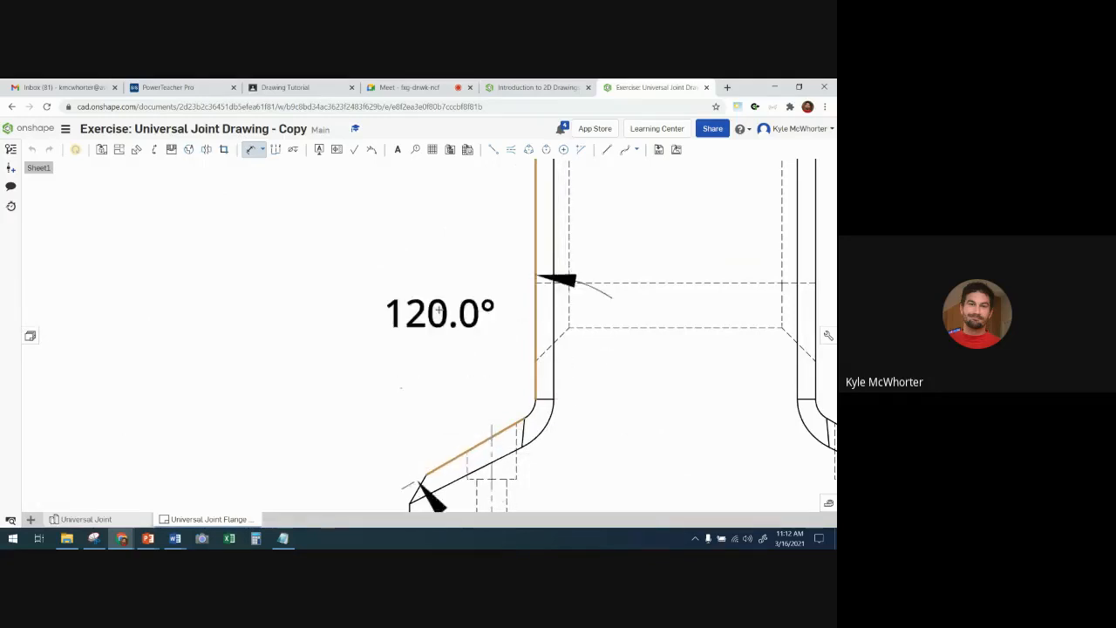
scroll(382, 294, "down", 5)
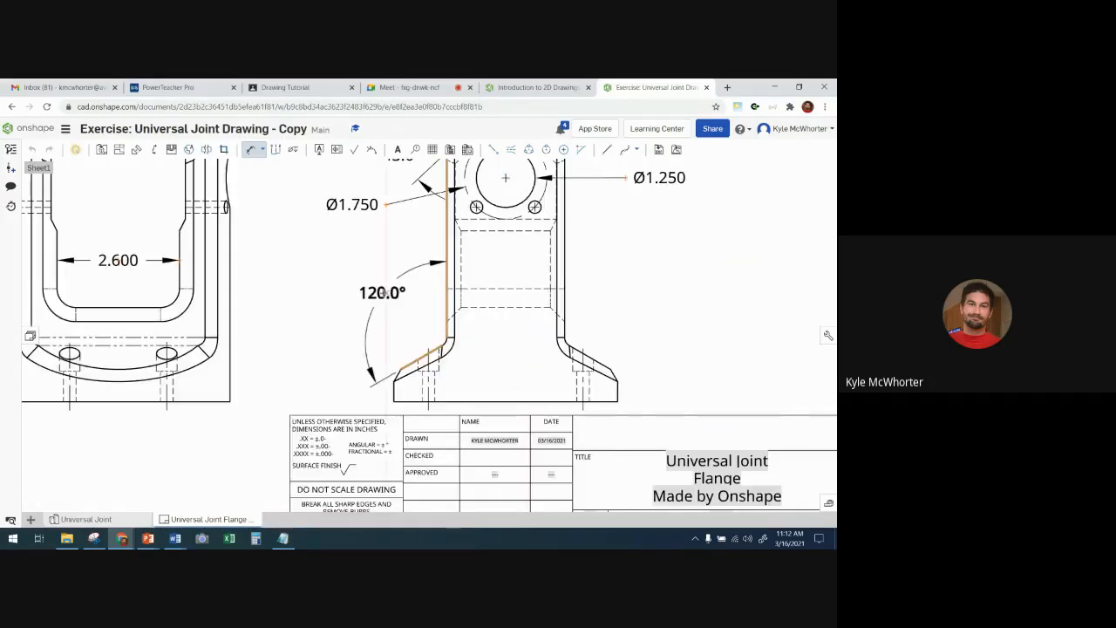
left_click(376, 312)
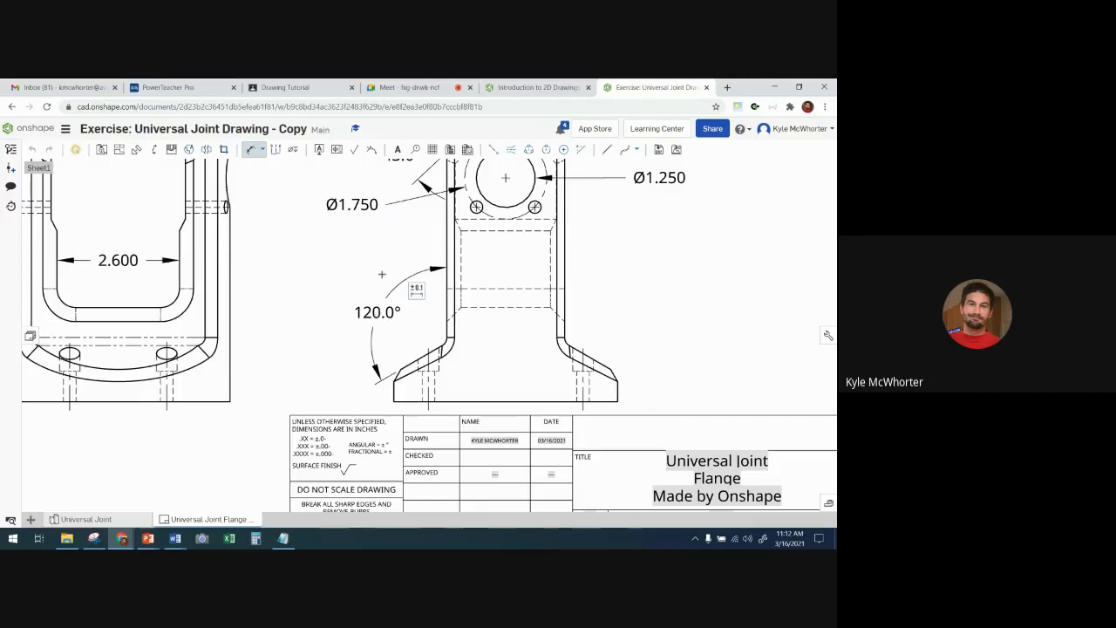
- Compare the dimensions on the whole sheet with the Step 9 reference drawing and leave the Dimension tool
scroll(363, 234, "down", 3)
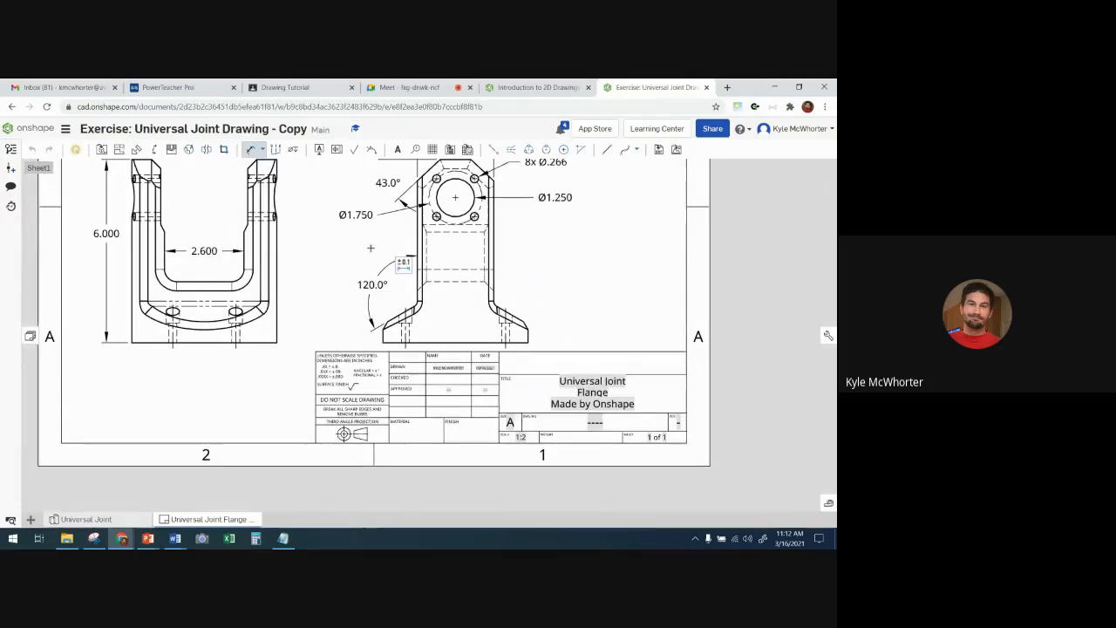
middle_click_drag(369, 247, 365, 340)
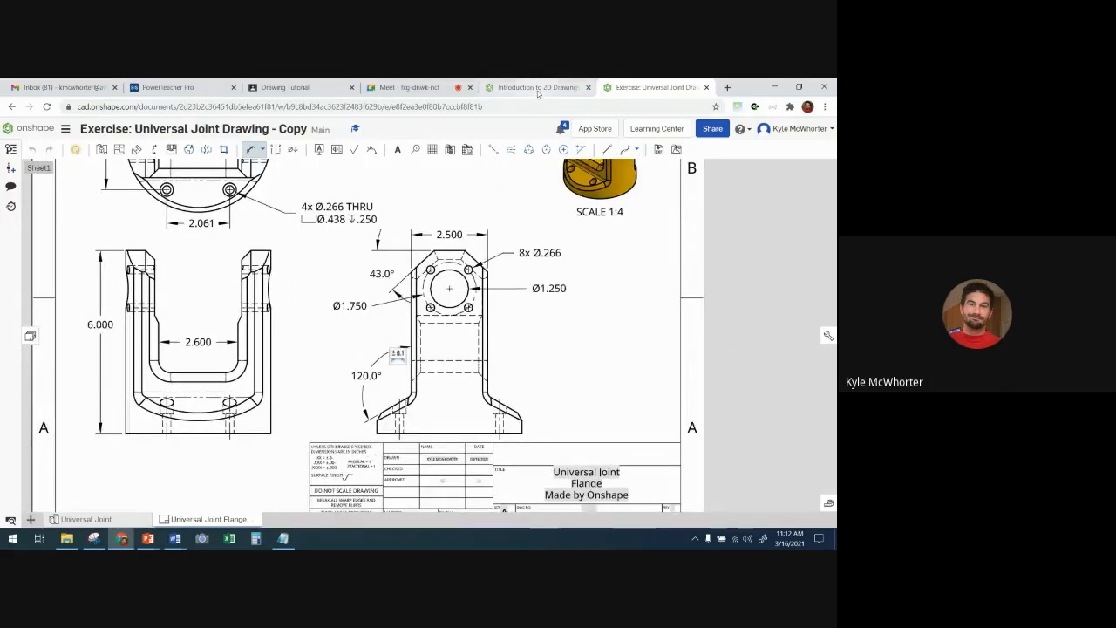
left_click(538, 89)
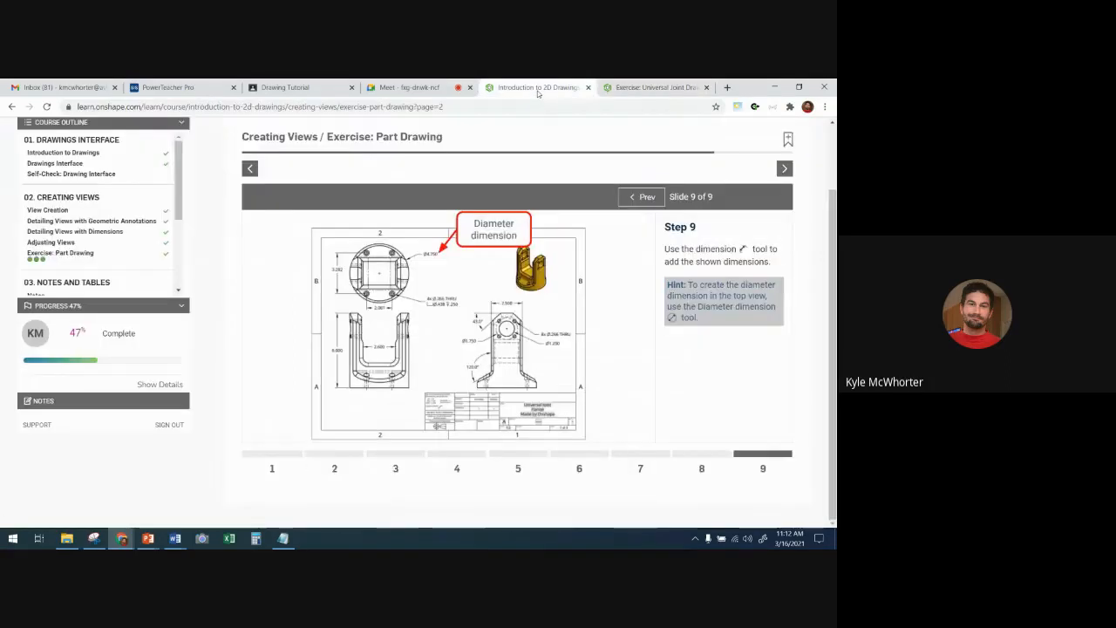
left_click(633, 88)
scroll(308, 259, "down", 5)
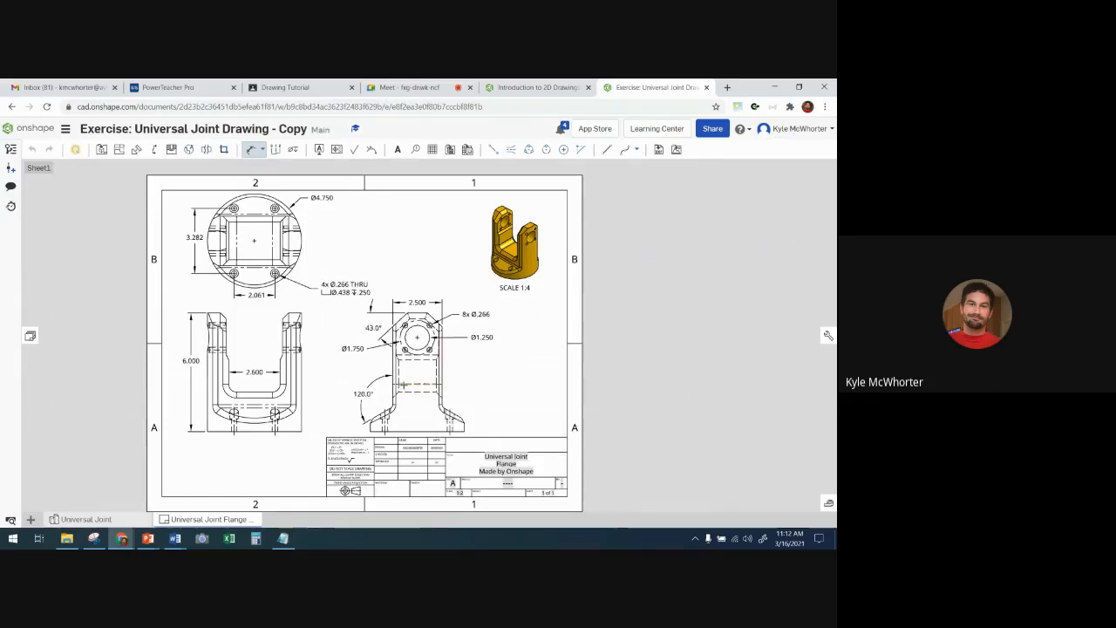
left_click(250, 148)
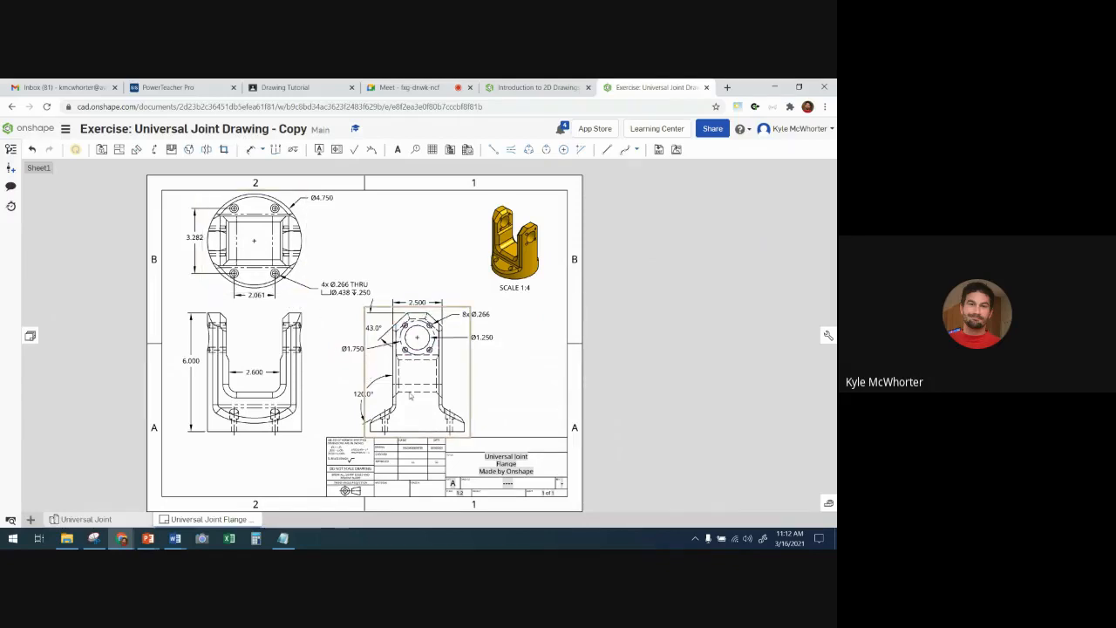
- Shift the right-side view slightly right and rearrange the top view's annotations with the counterbore callout above the outer-diameter dimension
left_click_drag(412, 413, 428, 409)
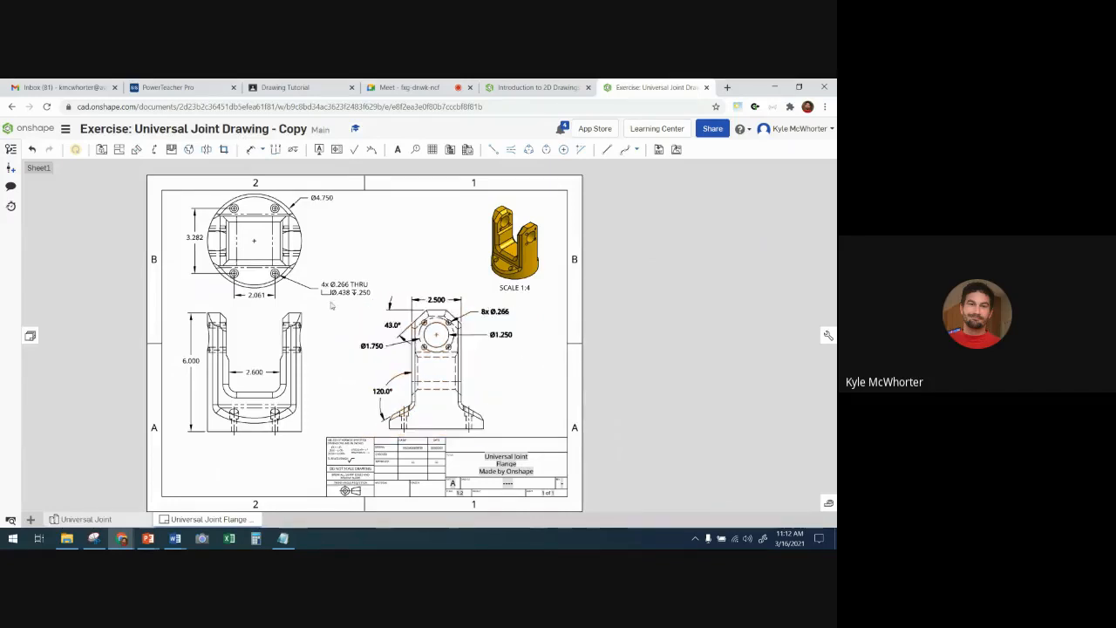
left_click_drag(350, 292, 363, 272)
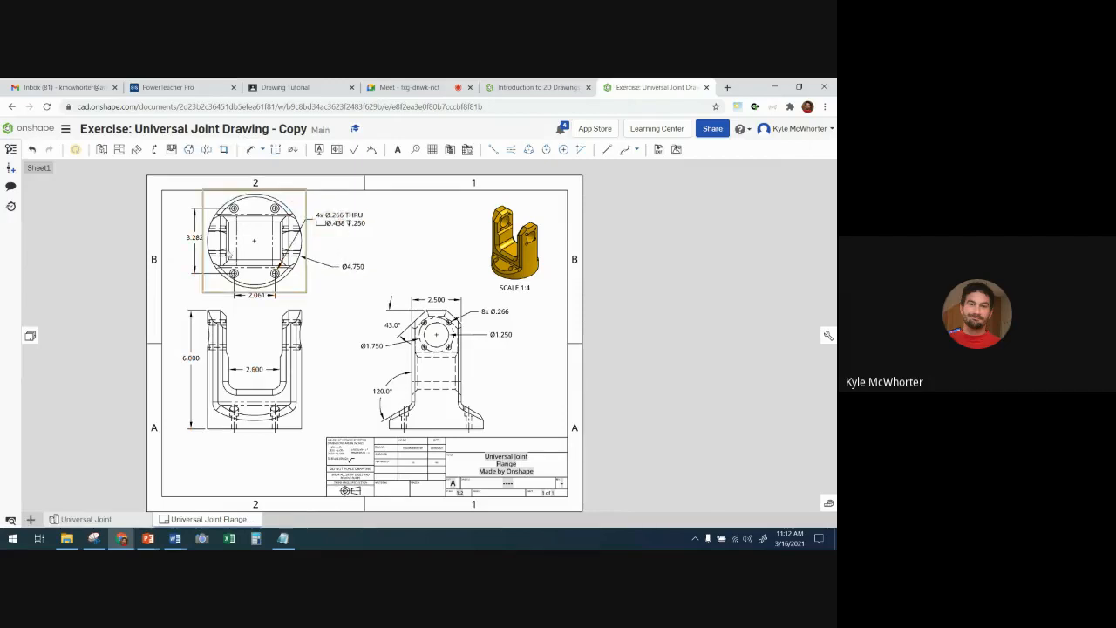
- Reattach the counterbore callout's leader to the top view's upper-right hole, and move the callout and outer-diameter dimension closer to the flange
scroll(283, 253, "up", 5)
middle_click_drag(247, 213, 225, 305)
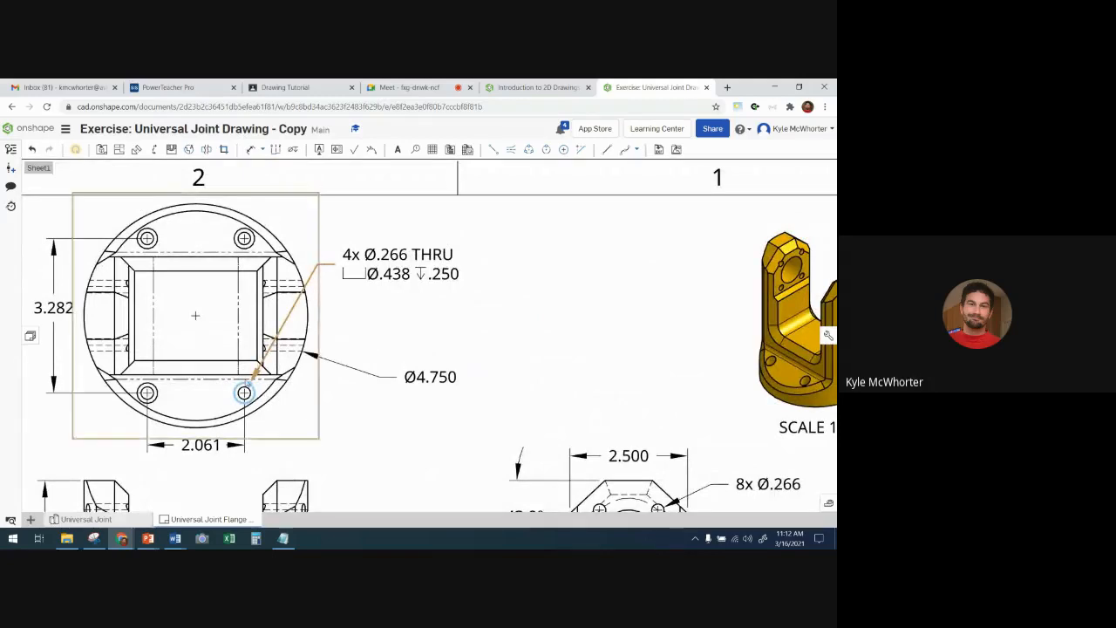
left_click_drag(248, 384, 257, 241)
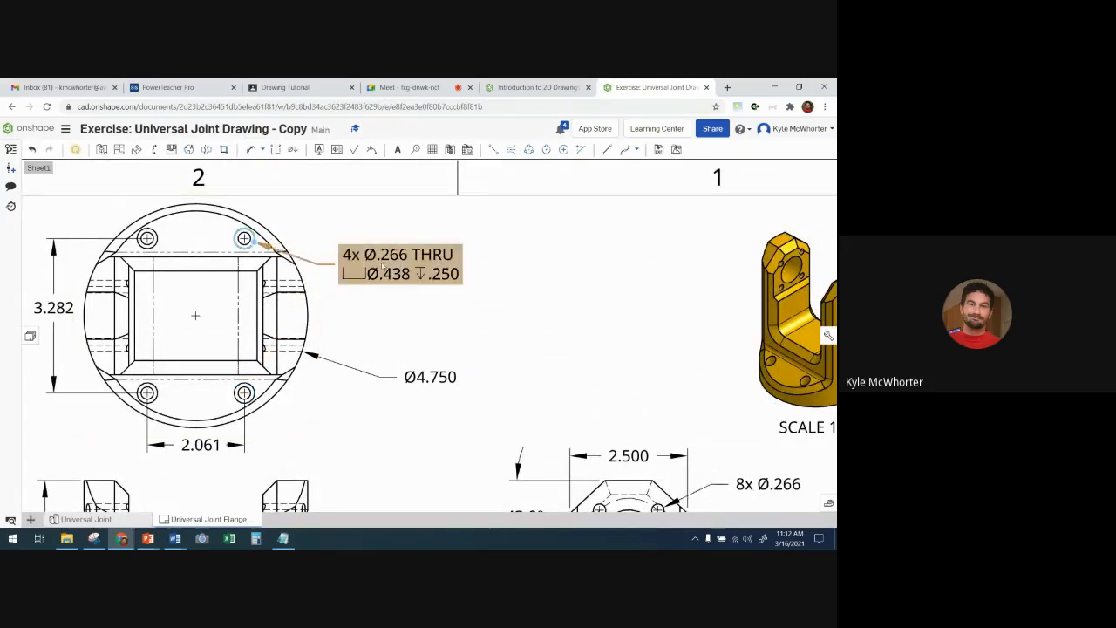
left_click_drag(397, 266, 376, 223)
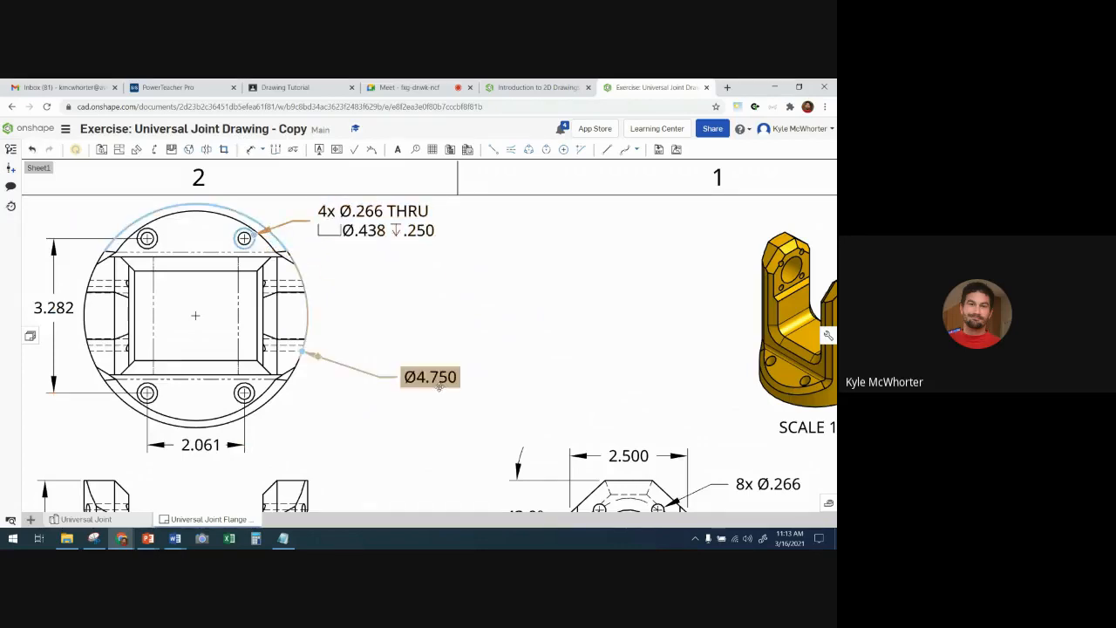
left_click_drag(439, 386, 416, 379)
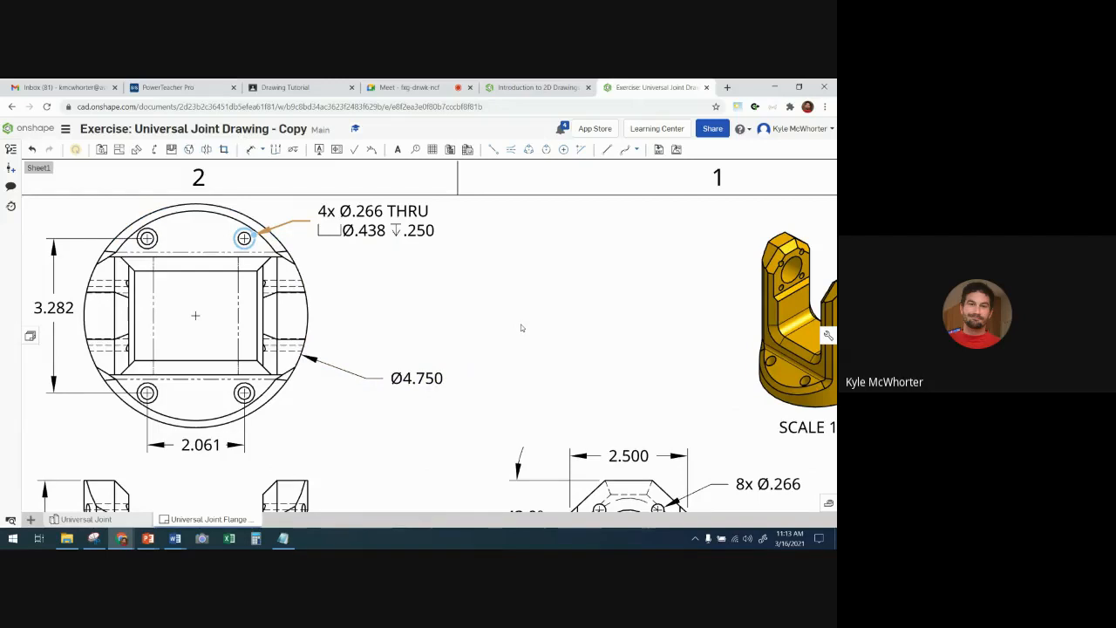
scroll(521, 327, "down", 3)
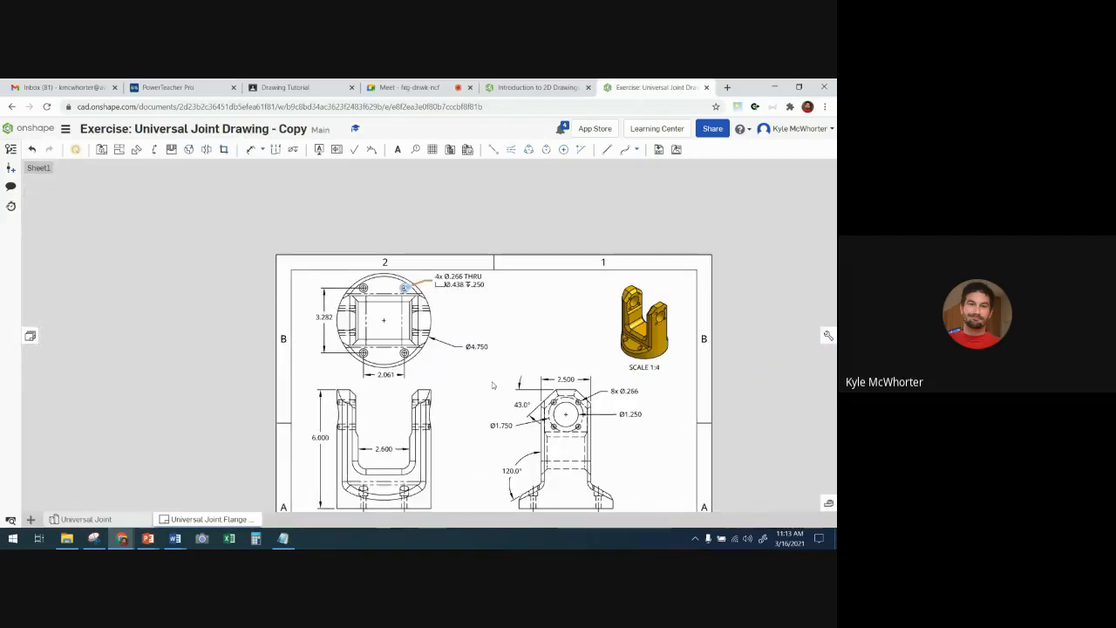
- Stack the right-side view's diameter dimensions right of the upright: small-hole callout highest, bore diameter between, bolt-circle diameter lowest
scroll(631, 439, "up", 3)
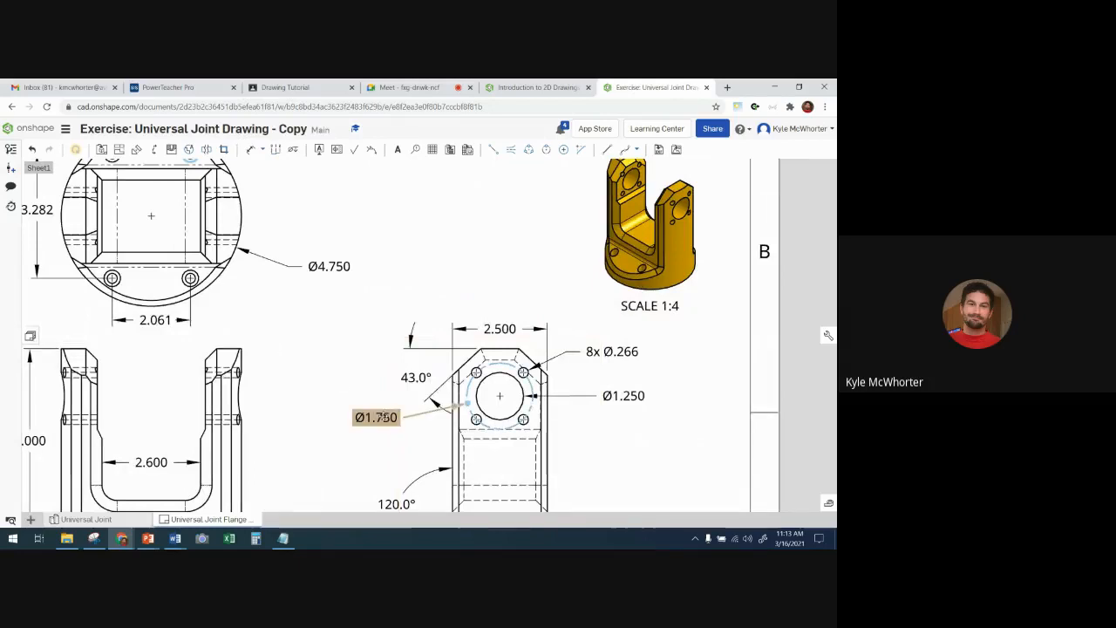
left_click_drag(407, 441, 581, 448)
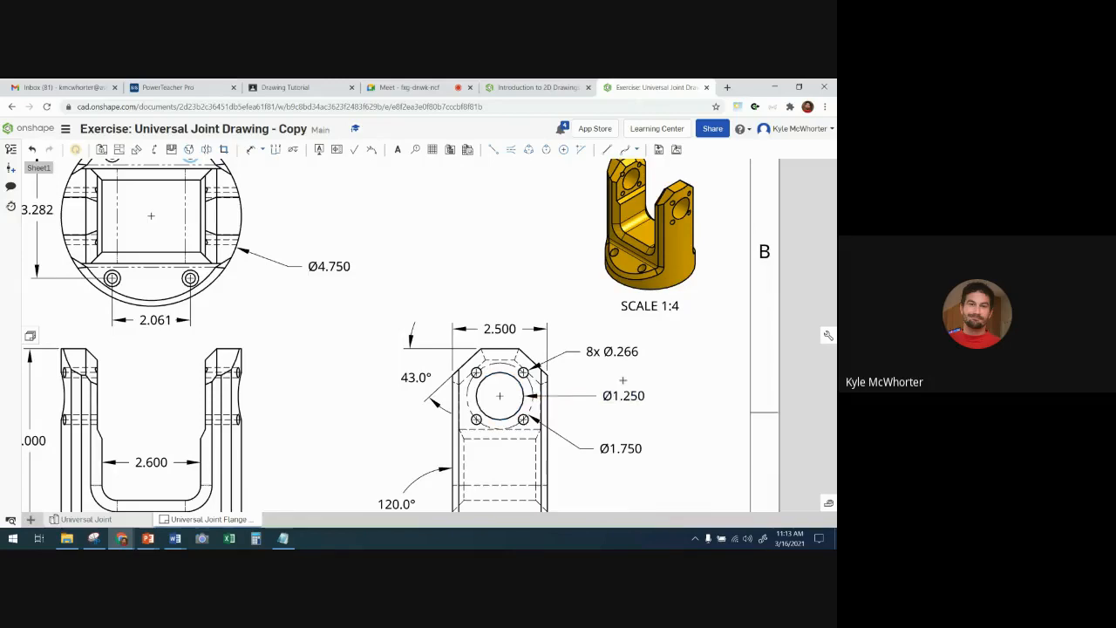
left_click_drag(617, 396, 620, 329)
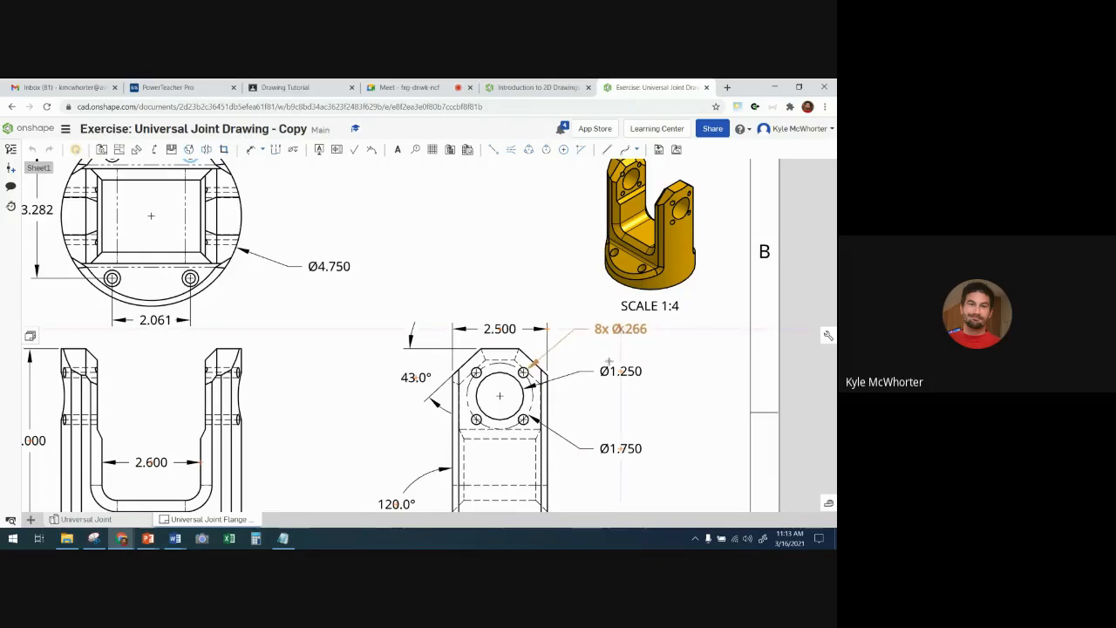
mouse_move(619, 448)
left_mouse_down()
mouse_move(605, 438)
mouse_move(628, 436)
left_mouse_up()
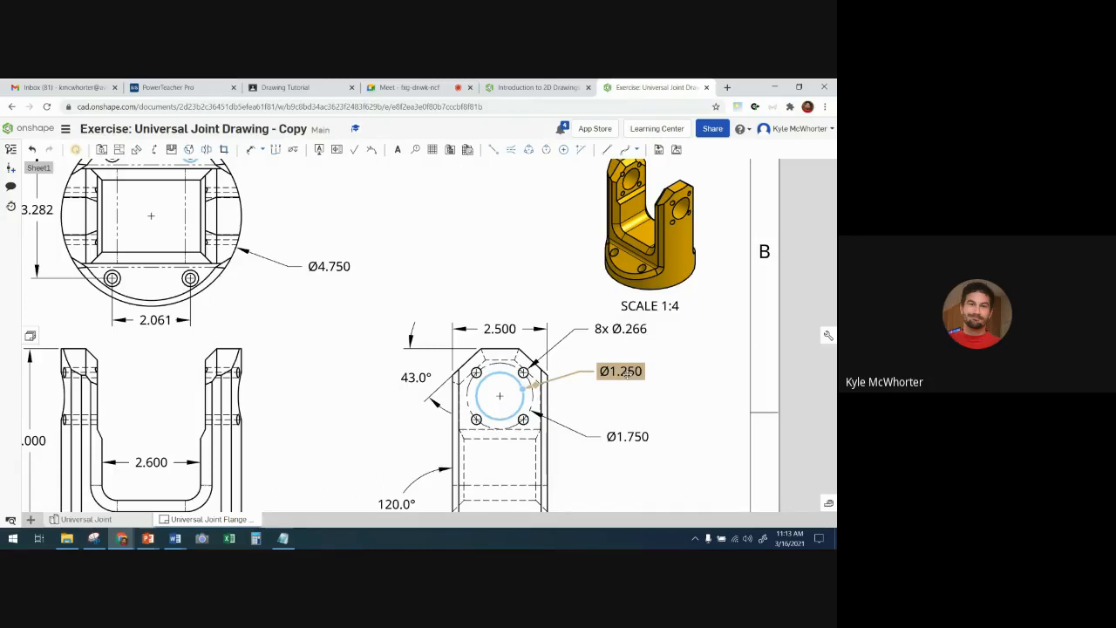
- Move the 43.0° angle dimension farther left from the right-side view's chamfered corner
left_click_drag(416, 377, 388, 377)
scroll(351, 443, "down", 3)
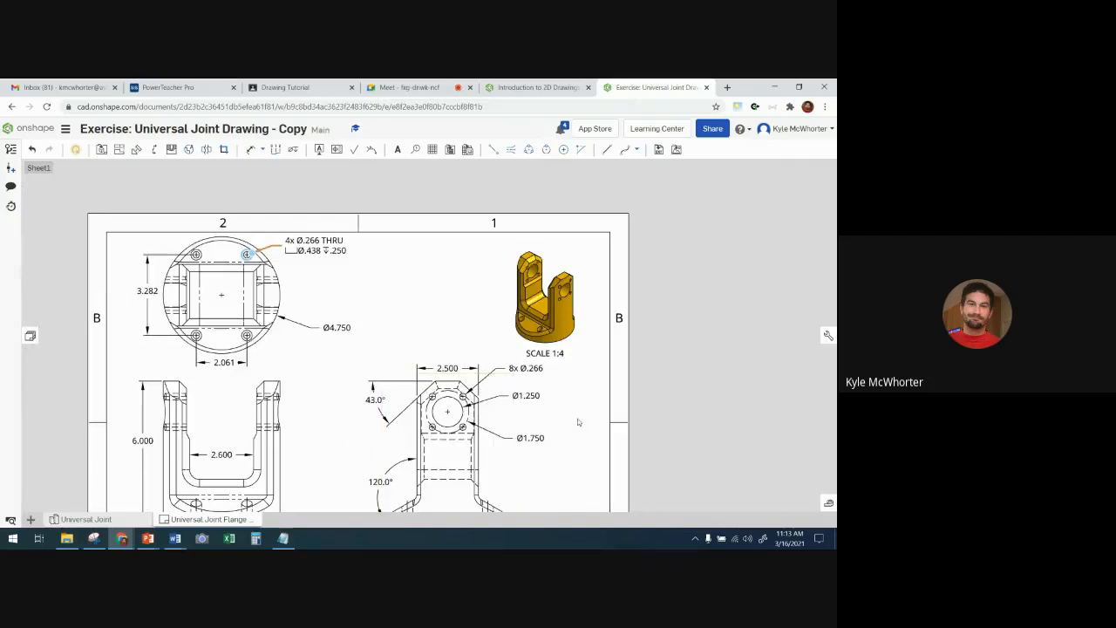
middle_click_drag(347, 439, 320, 376)
- Inspect the title block's drawn-by, date and title entries and compare the finished sheet with the Step 9 reference drawing
scroll(335, 396, "down", 1)
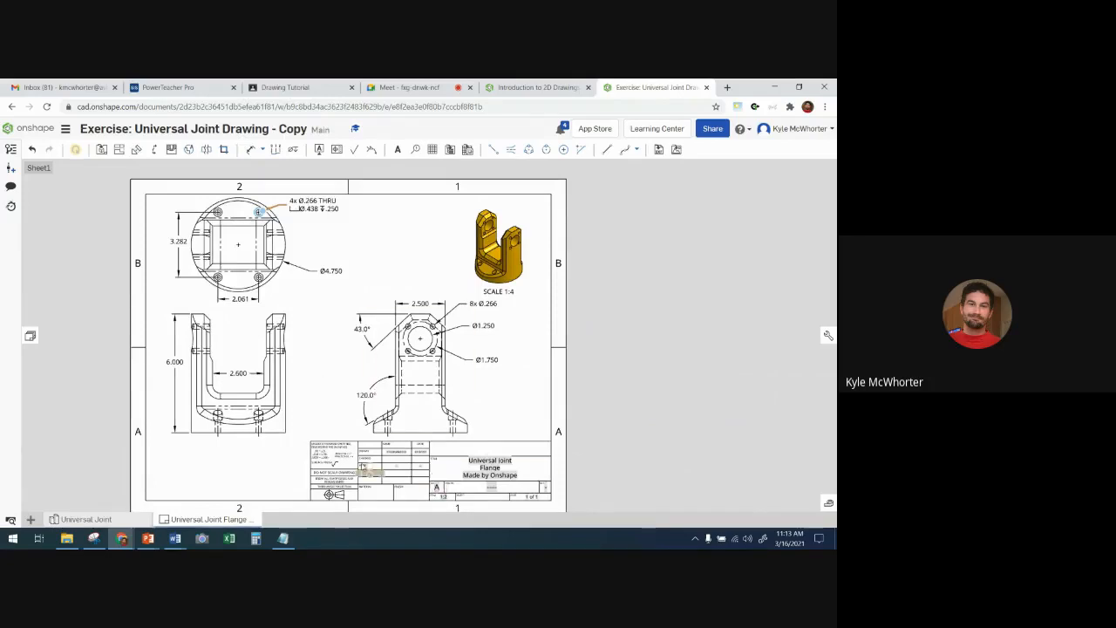
scroll(405, 484, "up", 5)
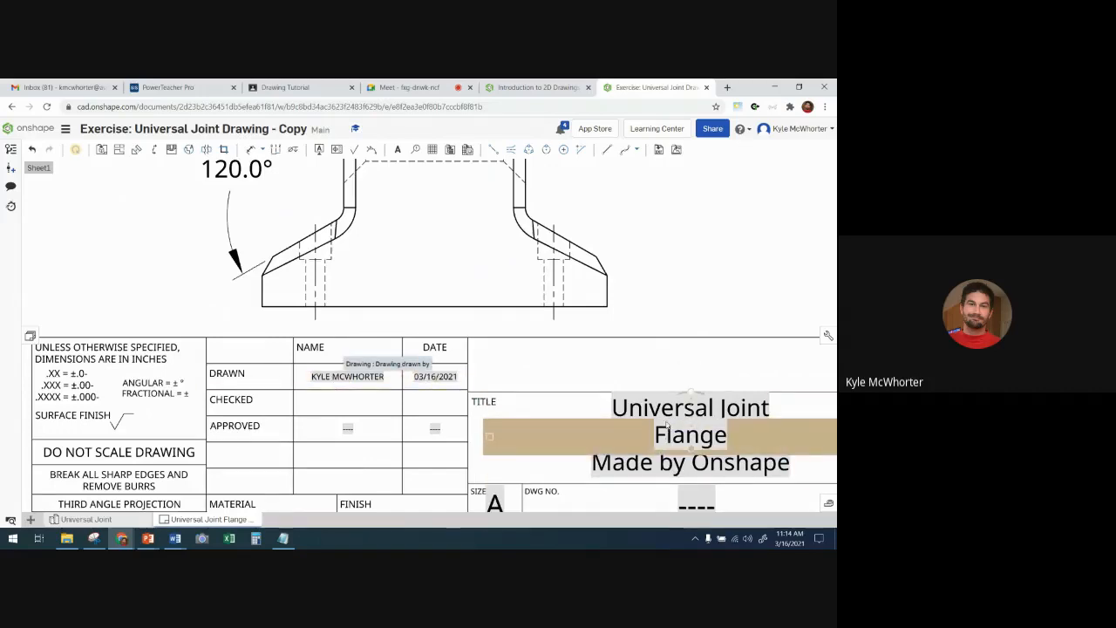
scroll(615, 405, "down", 3)
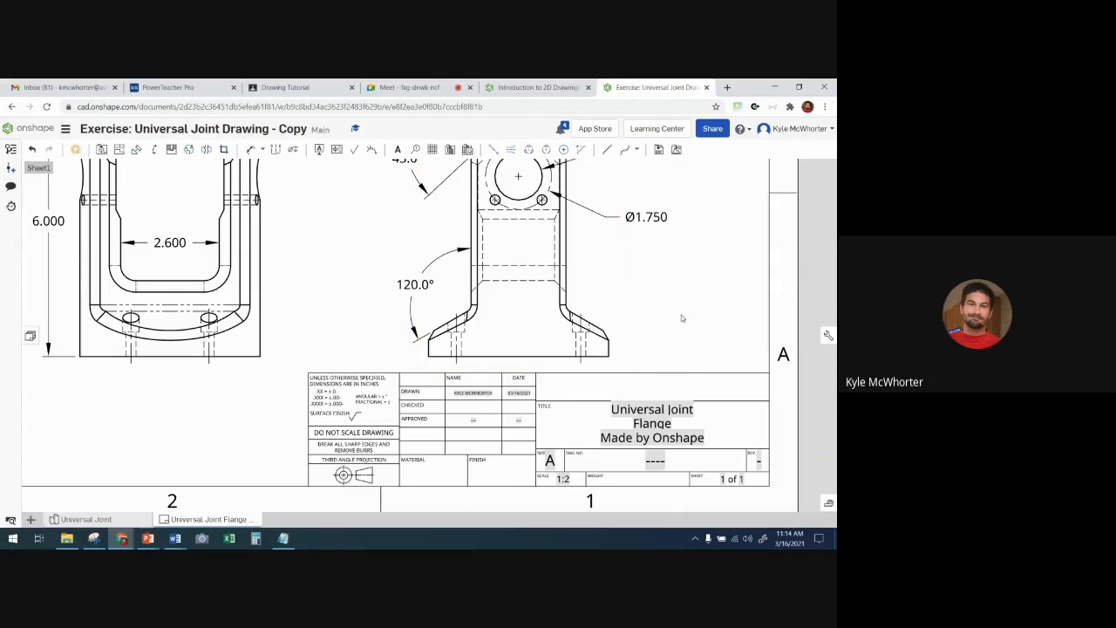
scroll(671, 314, "down", 2)
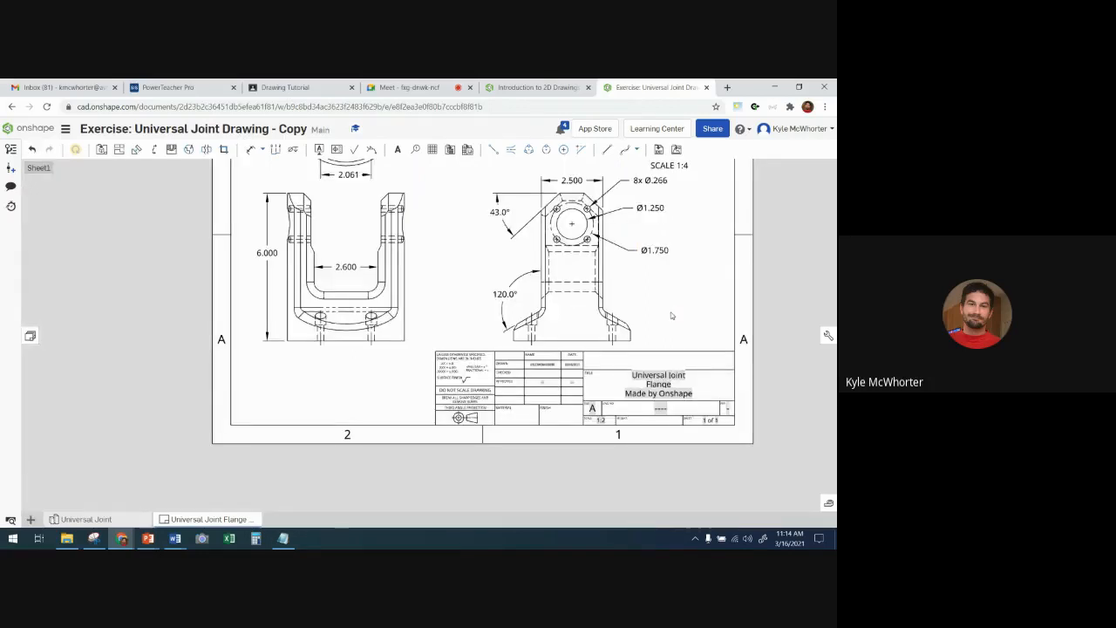
scroll(537, 397, "down", 3)
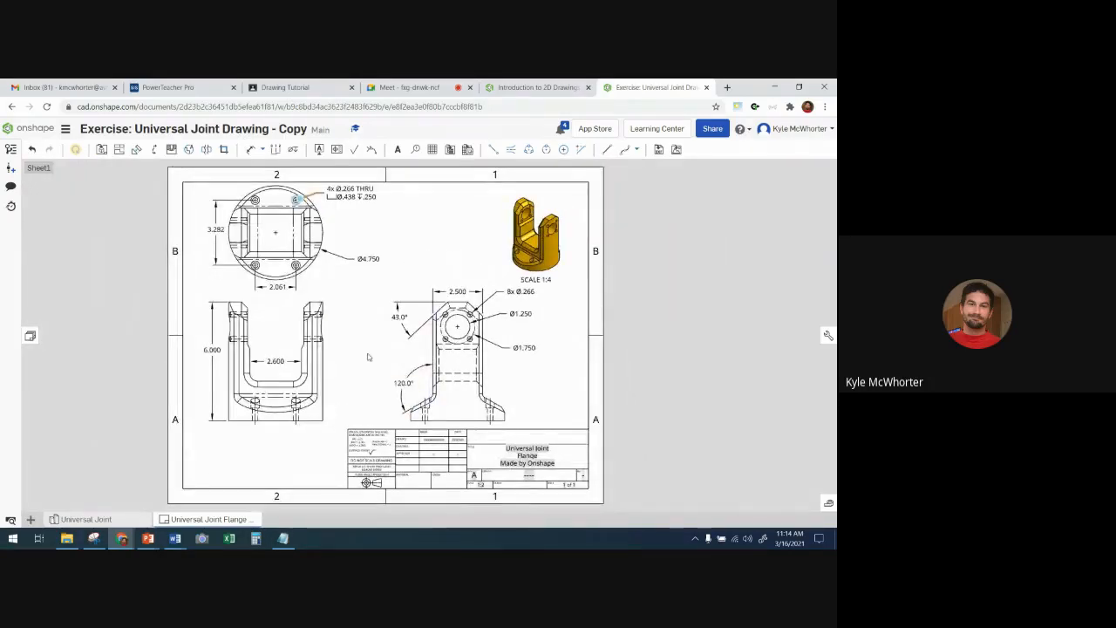
left_click(555, 88)
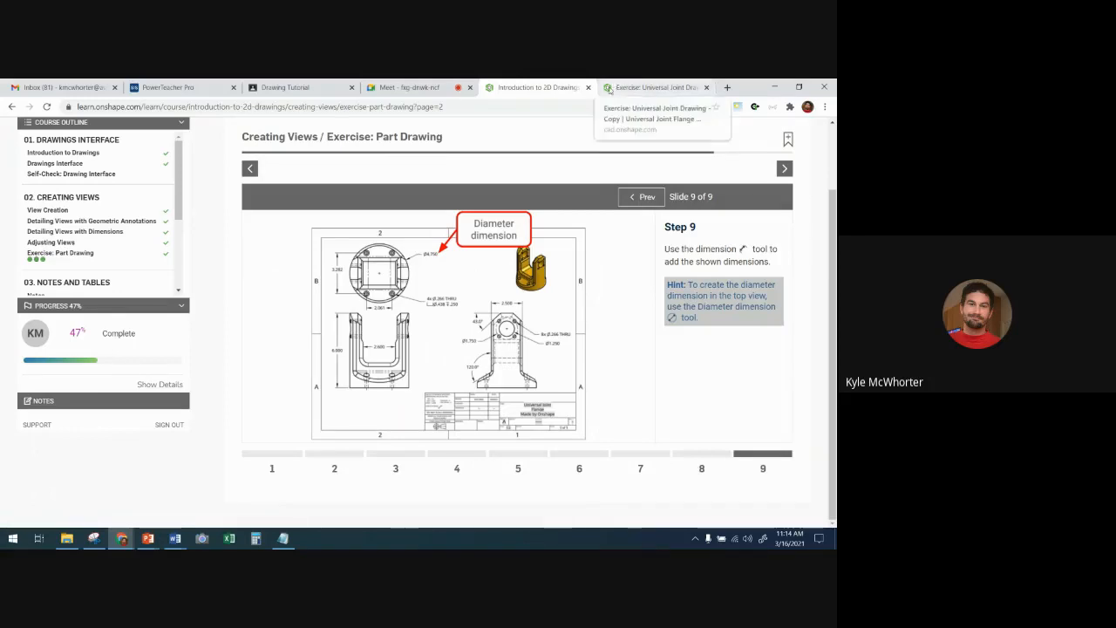
left_click(646, 87)
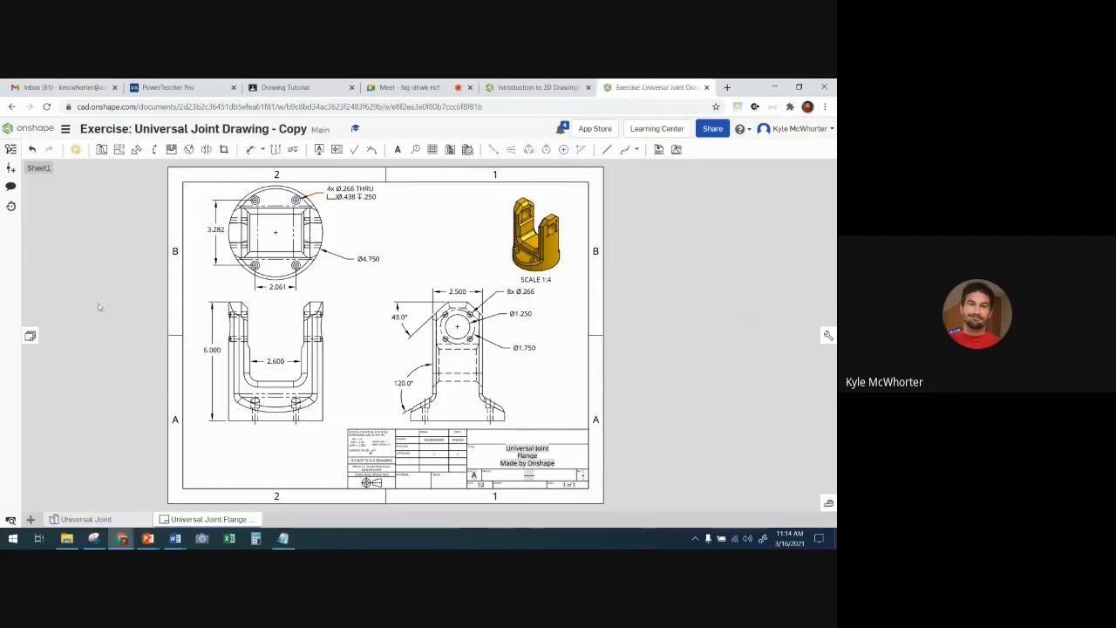
- Export the Universal Joint Flange Drawing as a downloaded PDF in color, with normal text and underlined overridden dimensions
right_click(193, 522)
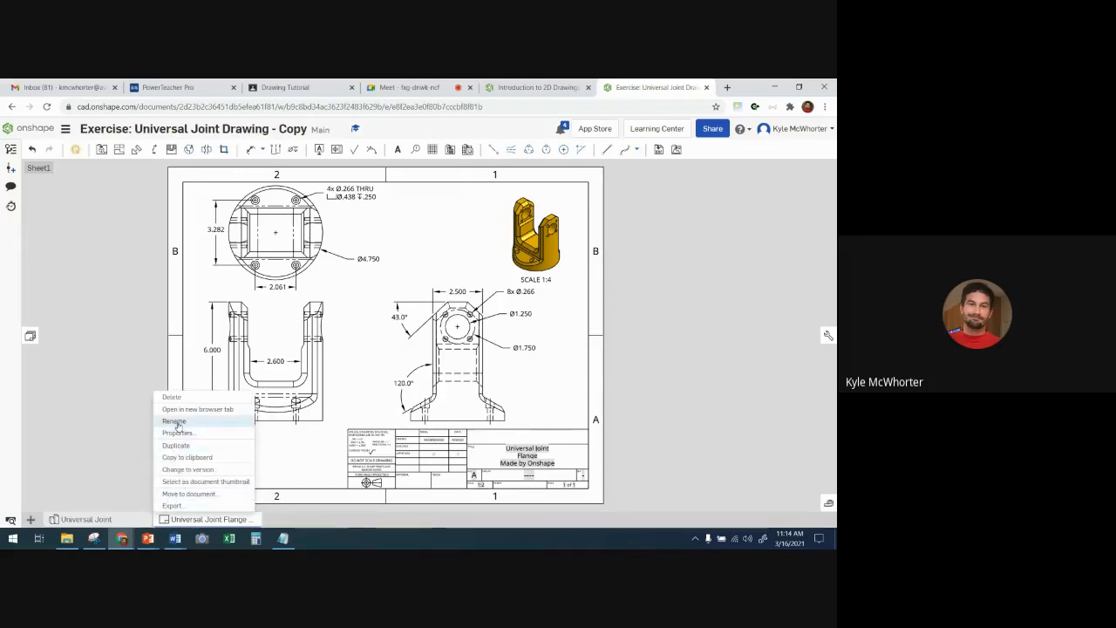
left_click(175, 506)
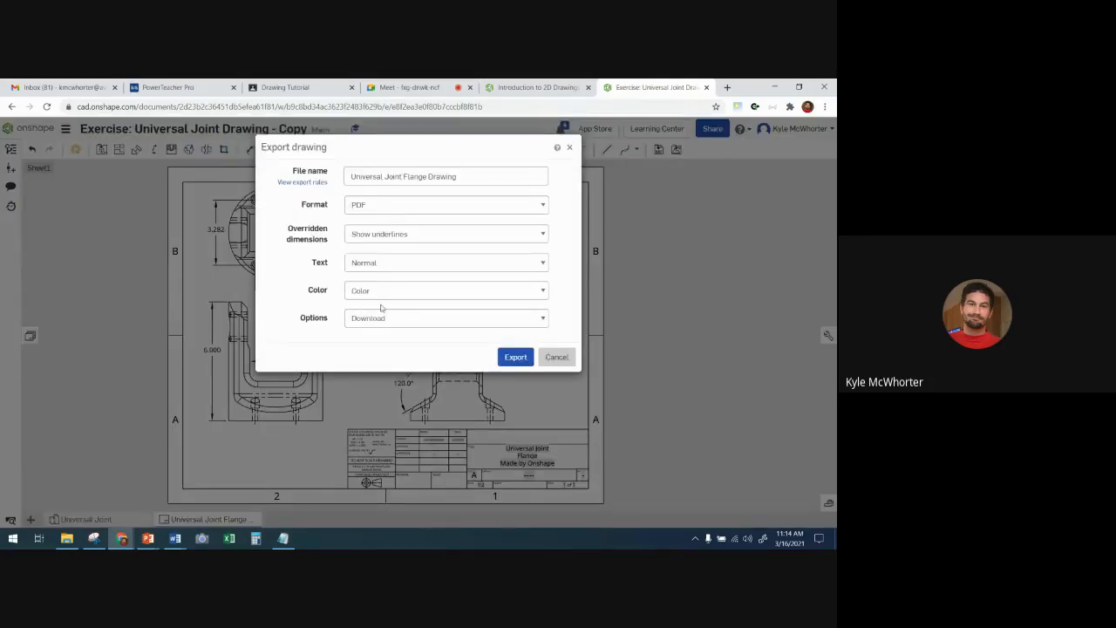
left_click(516, 365)
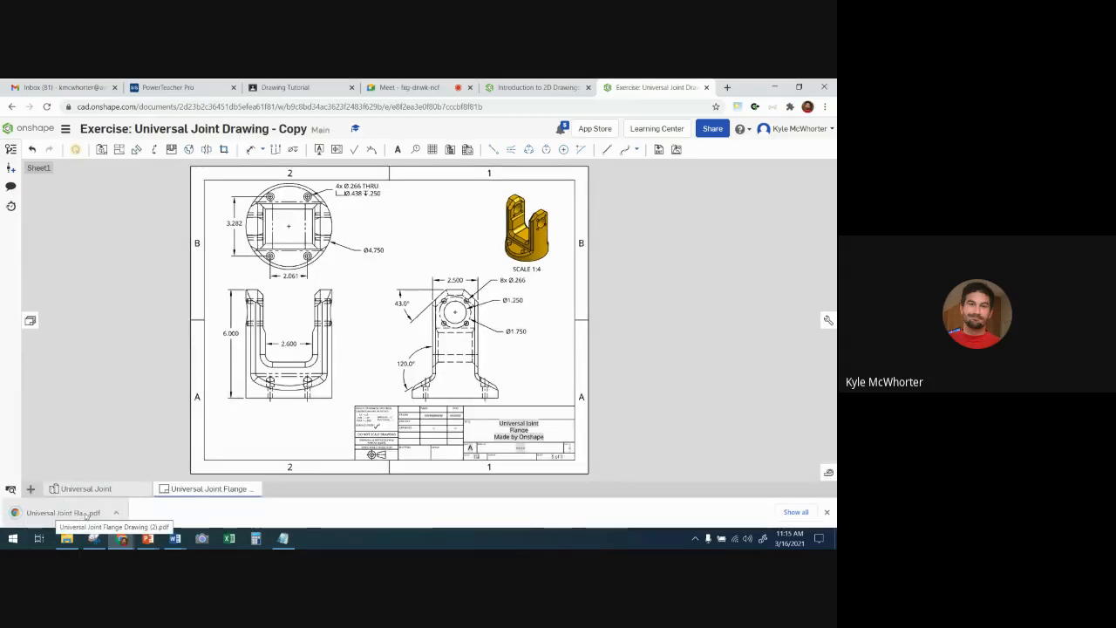
- Open the exported Universal Joint Flange Drawing PDF and examine its views, dimensions and title block's drawn-by and date entries
left_click(85, 514)
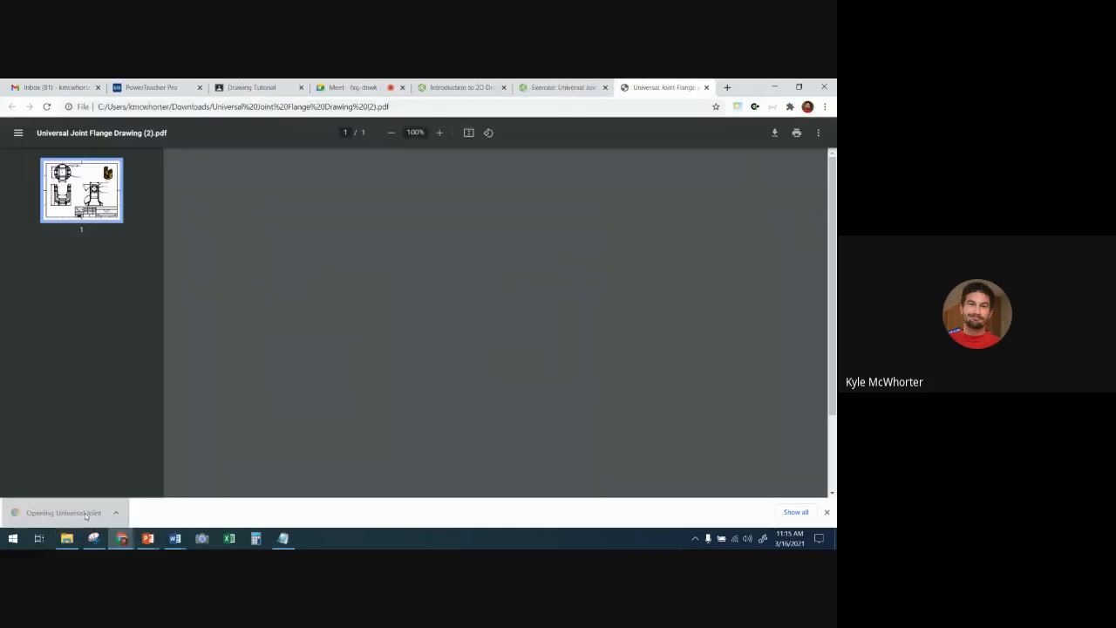
scroll(484, 272, "down", 1)
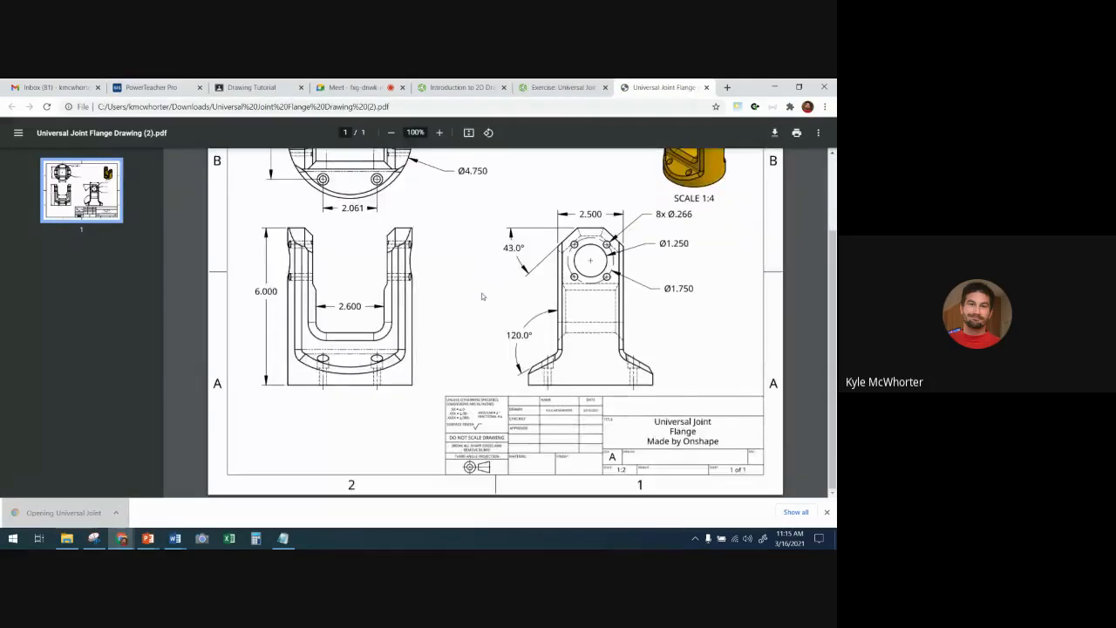
scroll(482, 296, "up", 2)
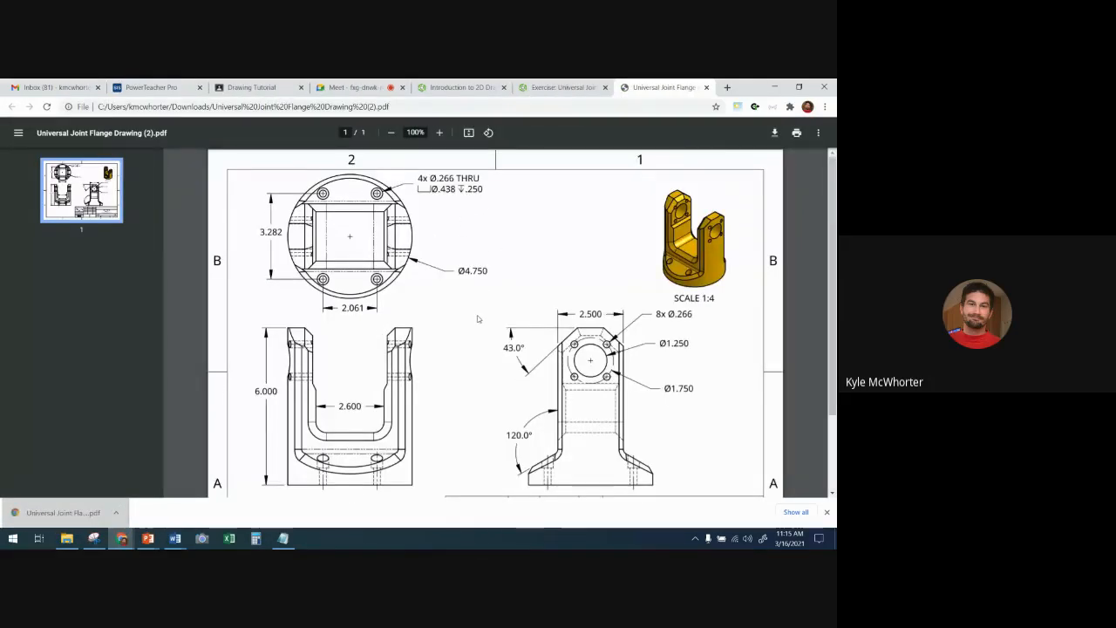
scroll(478, 317, "down", 3)
scroll(478, 322, "up", 3)
scroll(470, 347, "down", 3)
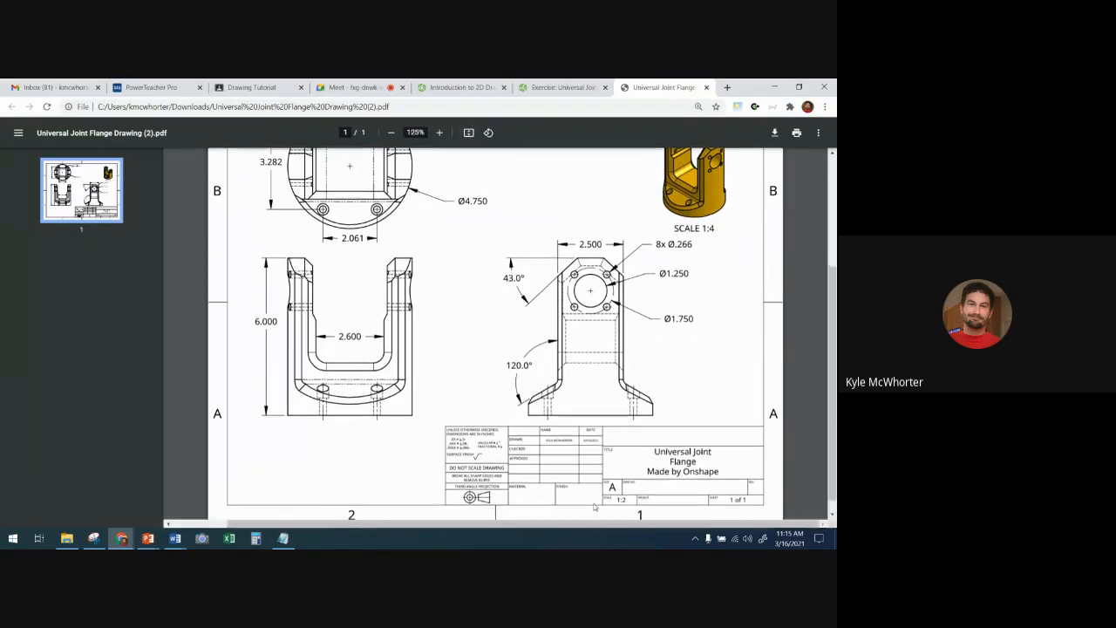
scroll(469, 334, "up", 8, "ctrl")
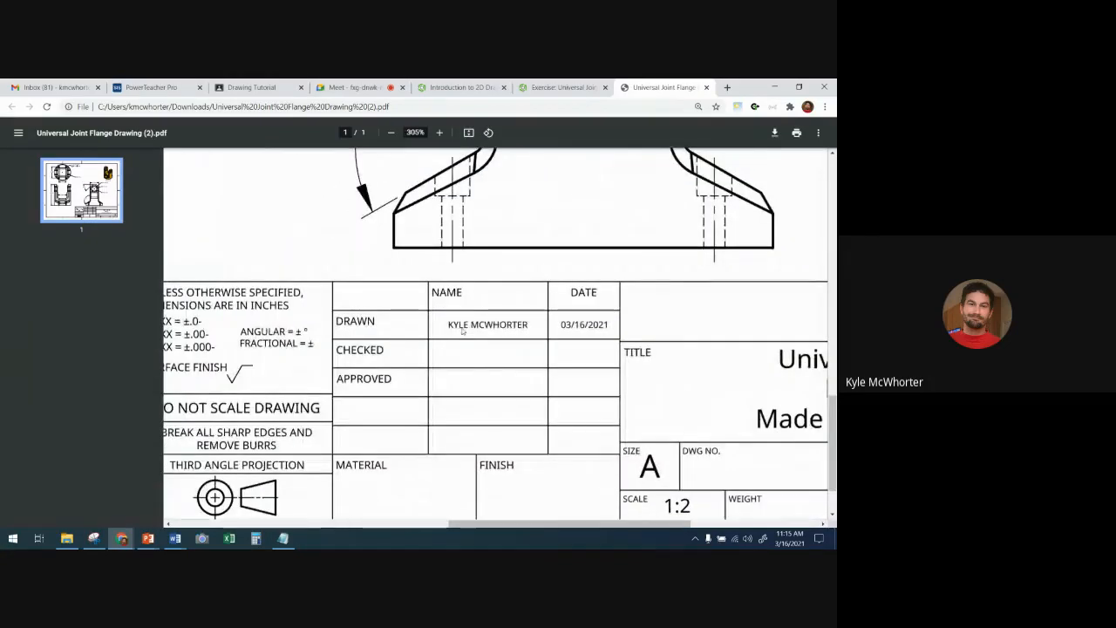
scroll(528, 345, "down", 1)
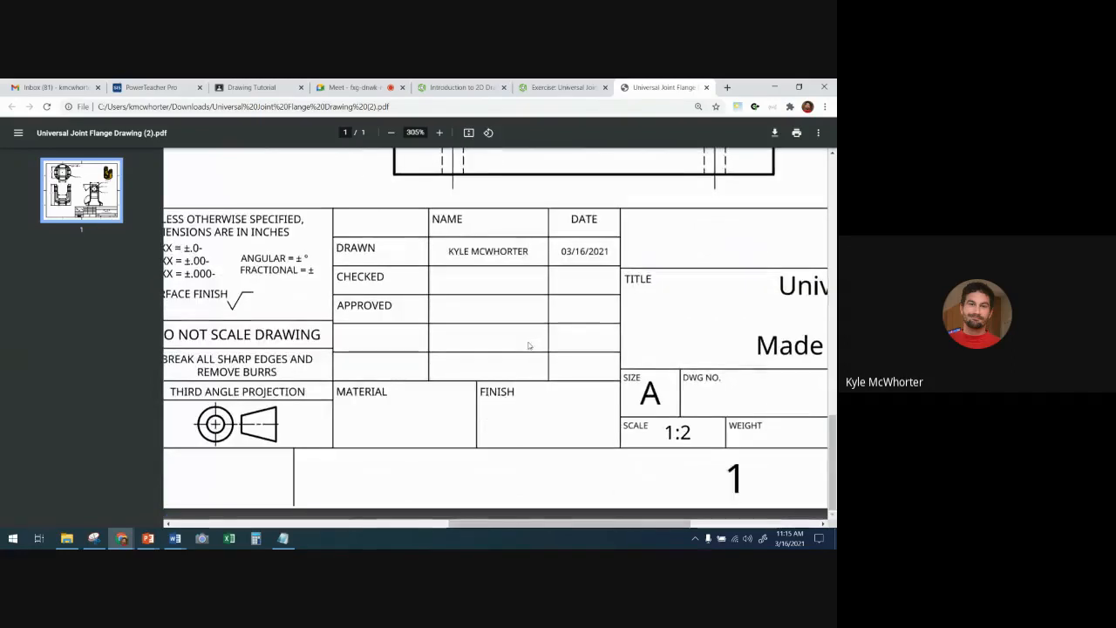
scroll(527, 345, "down", 8, "ctrl")
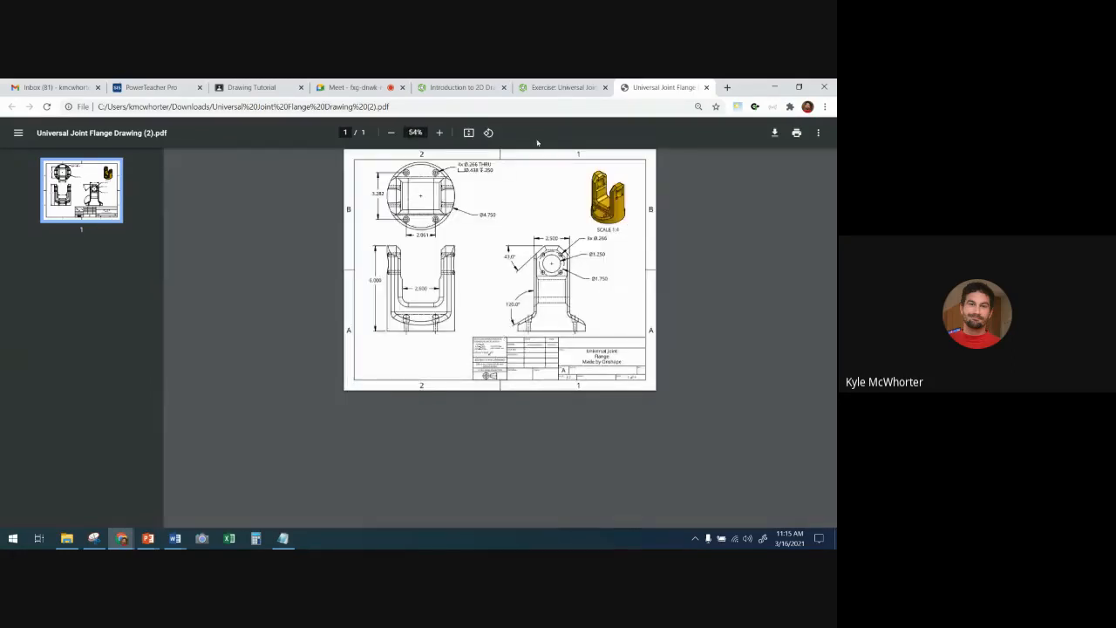
- Switch to the Google Meet call and request to stop the meeting recording
left_click(349, 88)
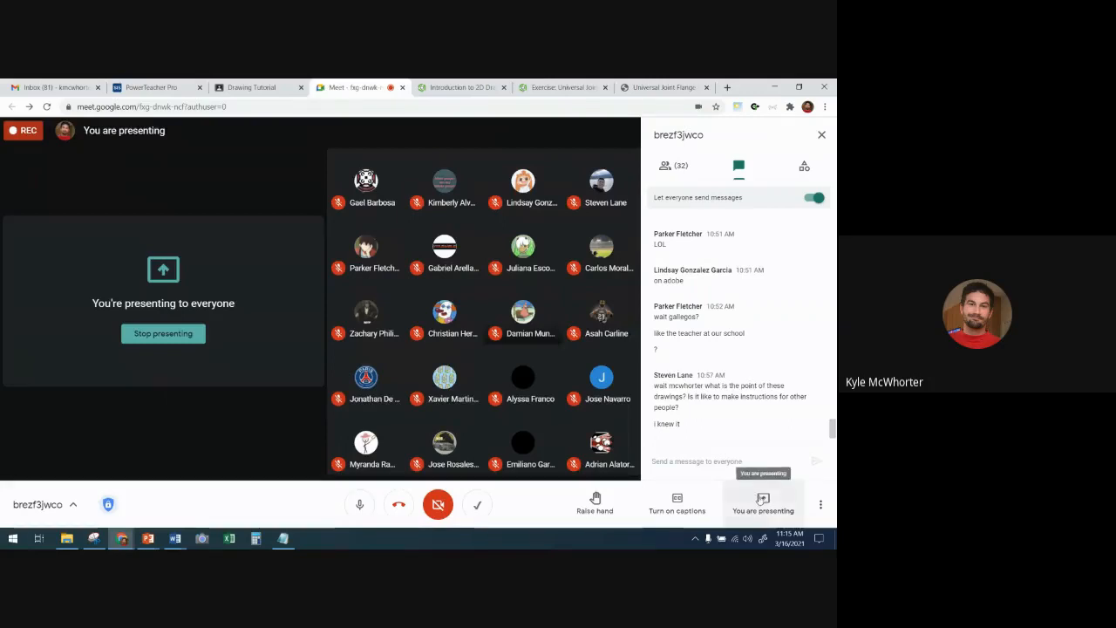
left_click(818, 505)
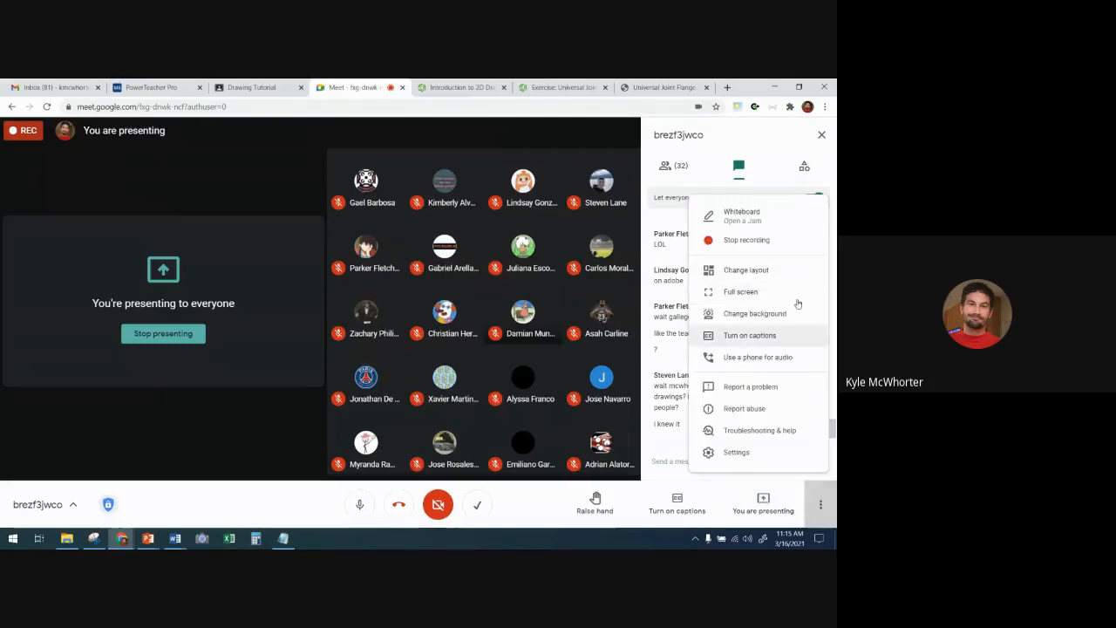
left_click(767, 246)
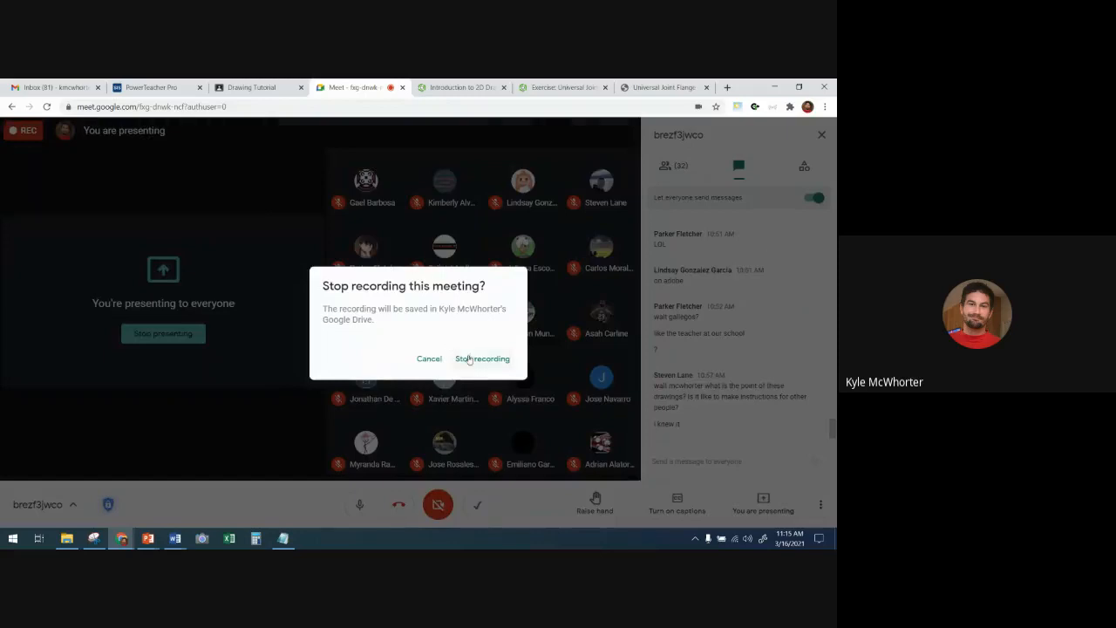